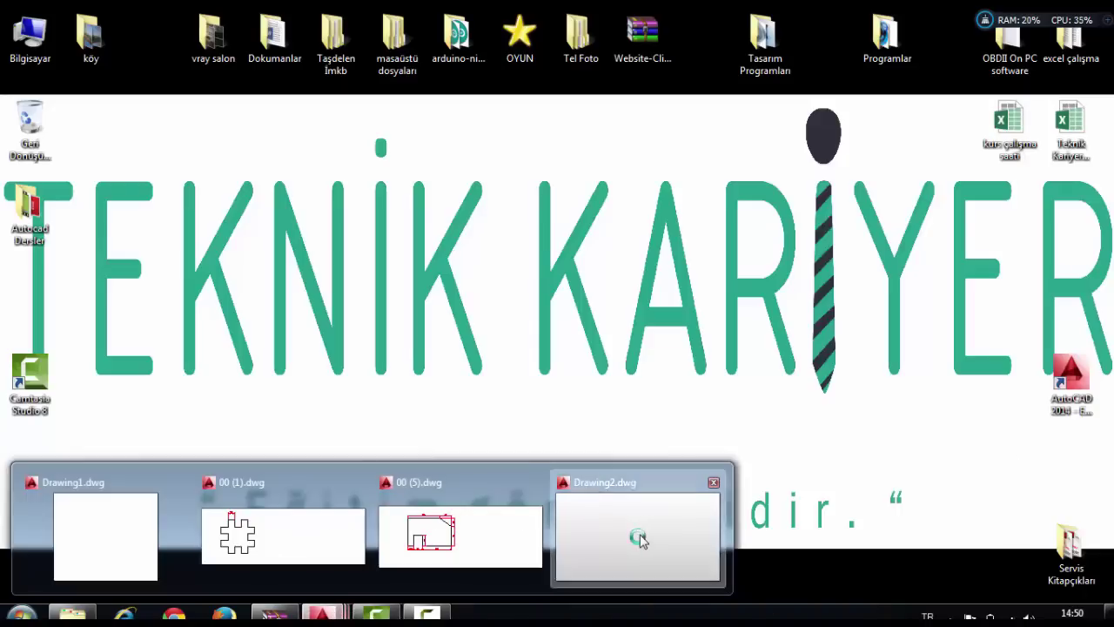
Bring the blank Drawing2.dwg AutoCAD window forward and maximize it
left_click(641, 540)
left_click(1053, 18)
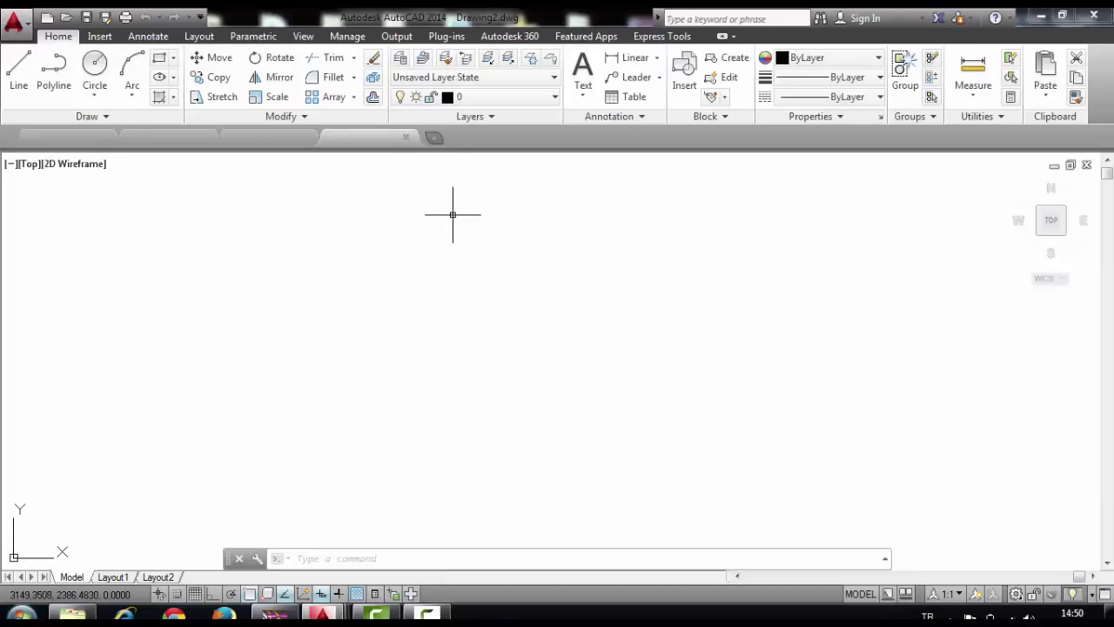
Draw a closed four-corner line outline and pan to centre it
left_click(19, 70)
left_click(264, 283)
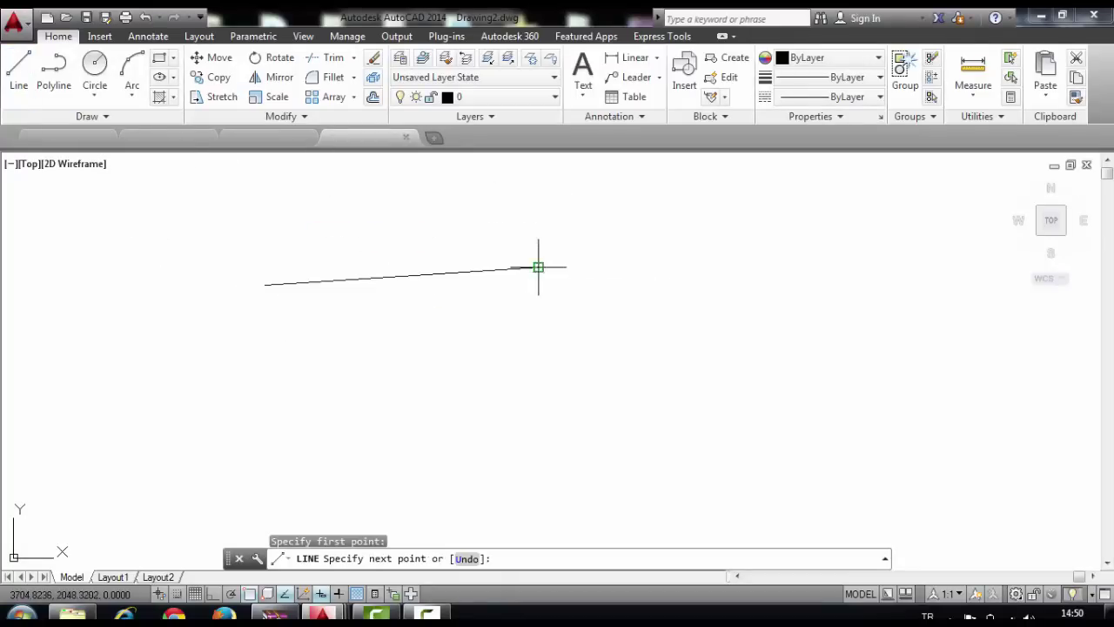
left_click(538, 267)
left_click(528, 450)
left_click(206, 440)
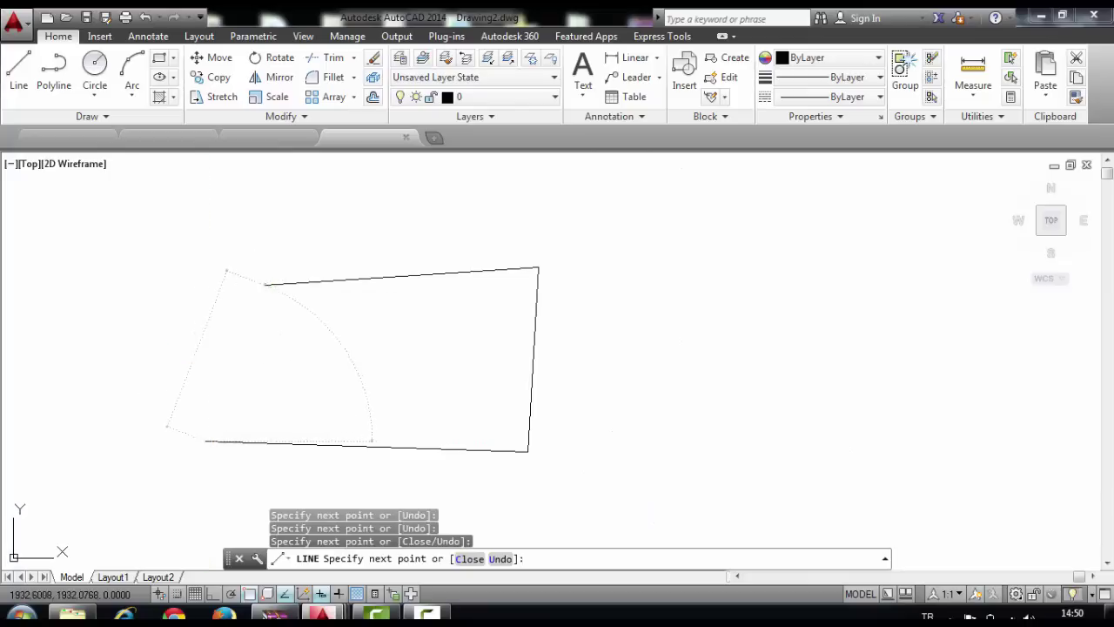
left_click(265, 284)
key("Escape")
middle_click_drag(411, 280, 571, 249)
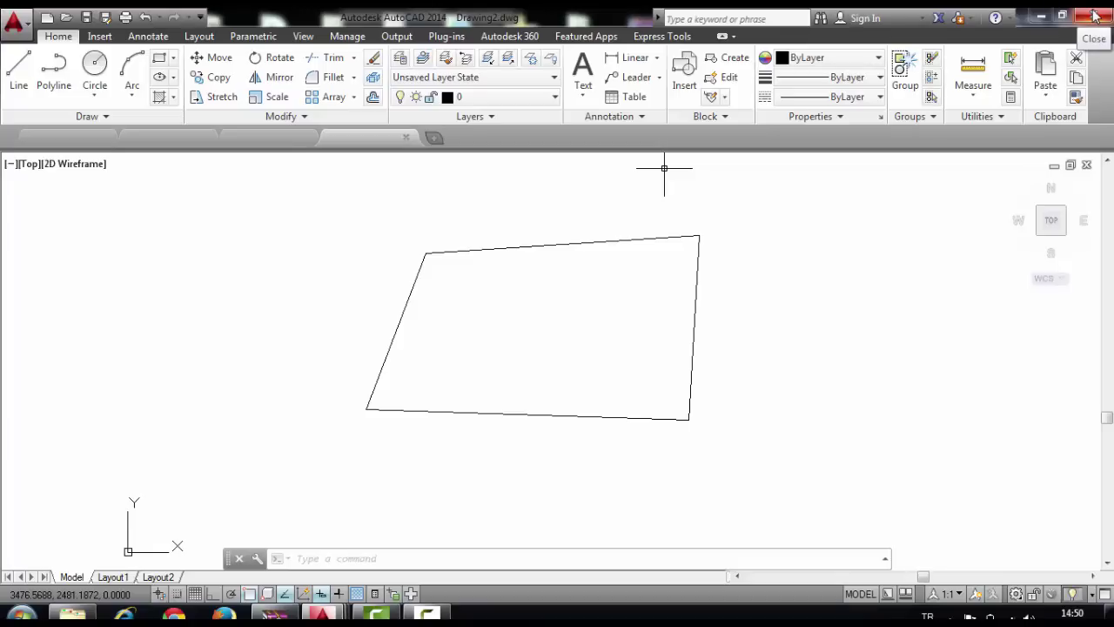
left_click(1095, 17)
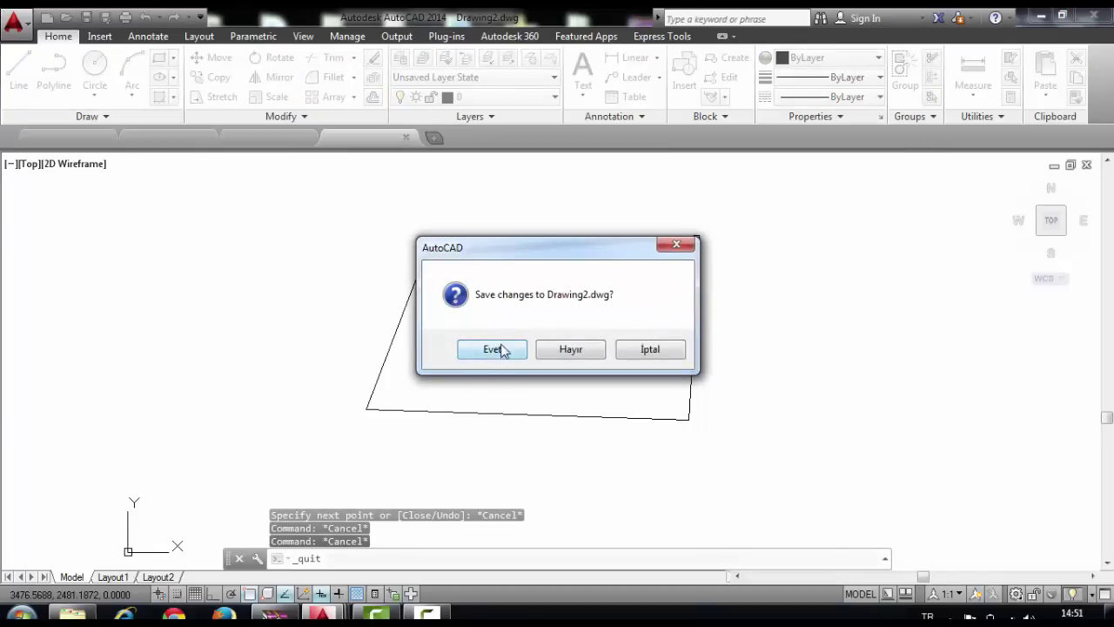
left_click(648, 349)
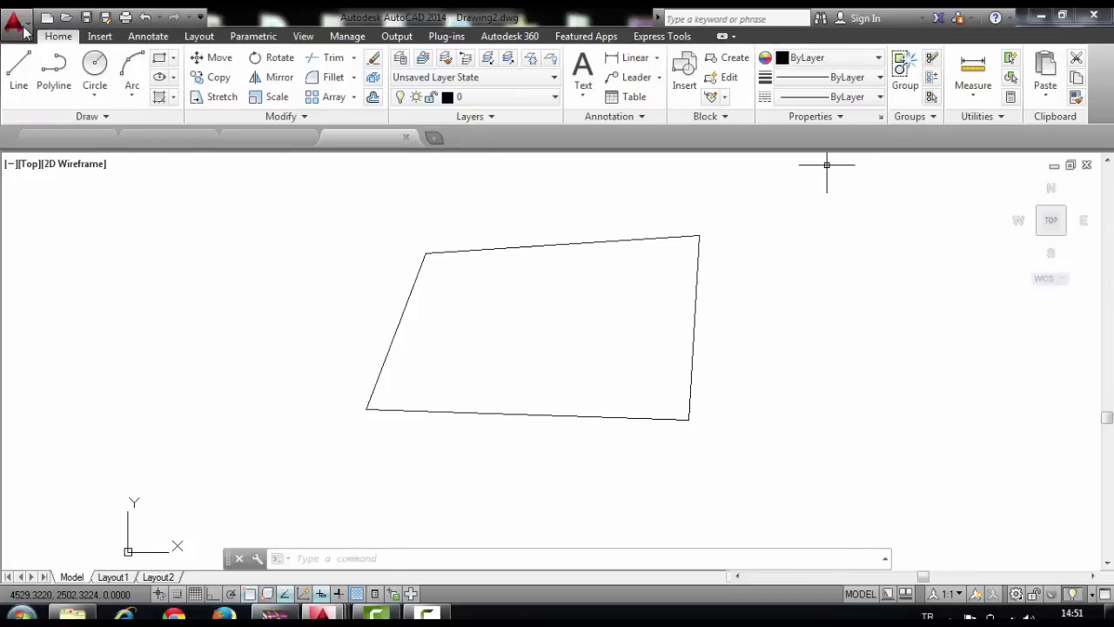
left_click(24, 31)
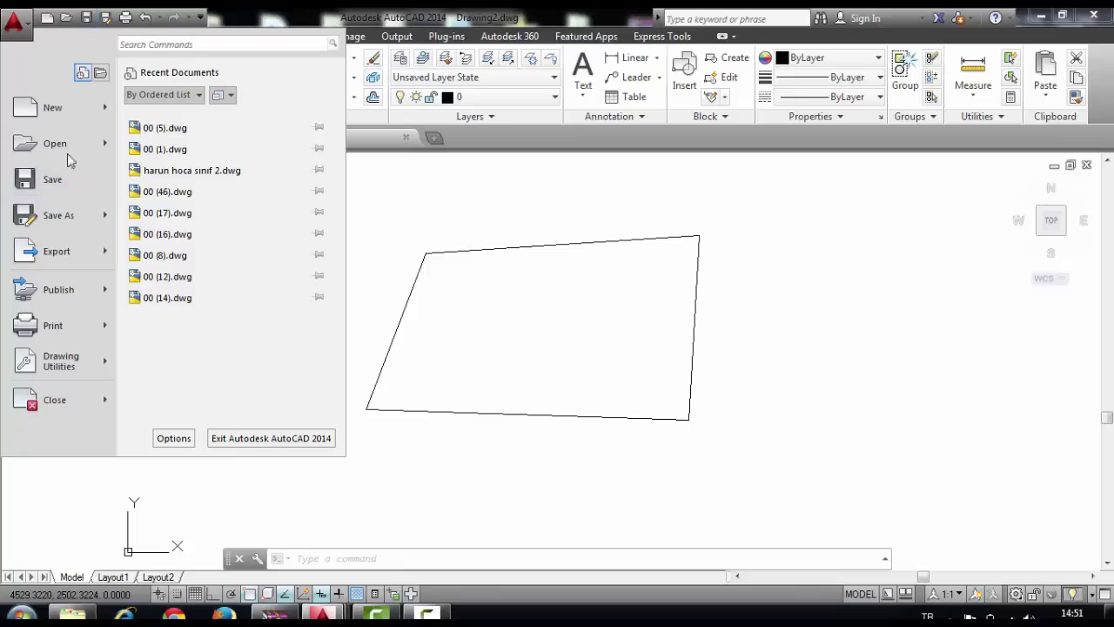
left_click(68, 180)
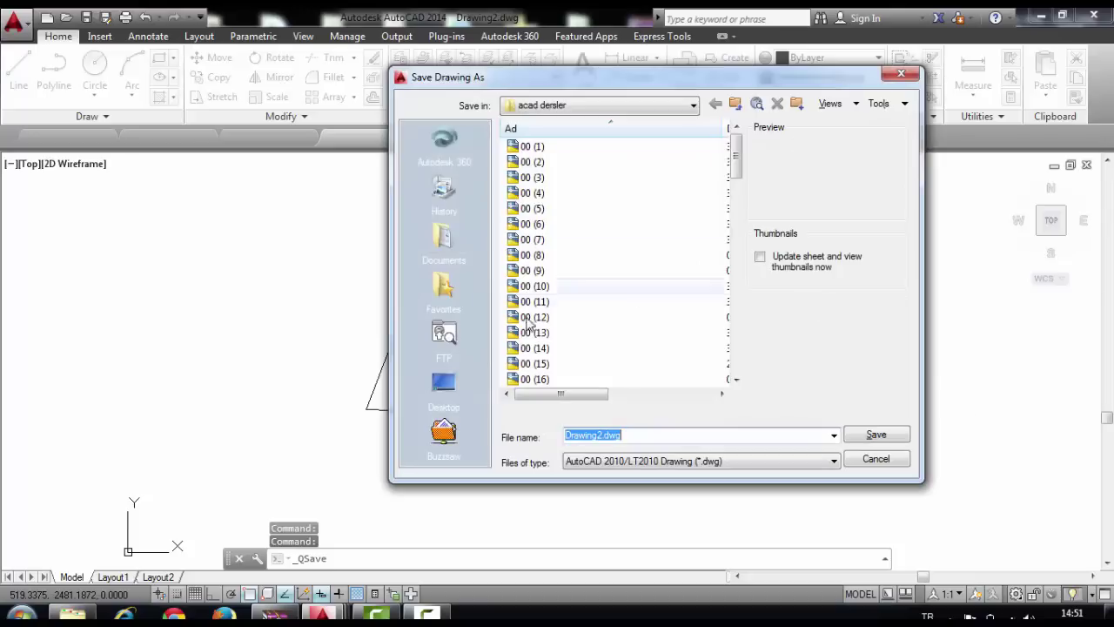
left_click(445, 385)
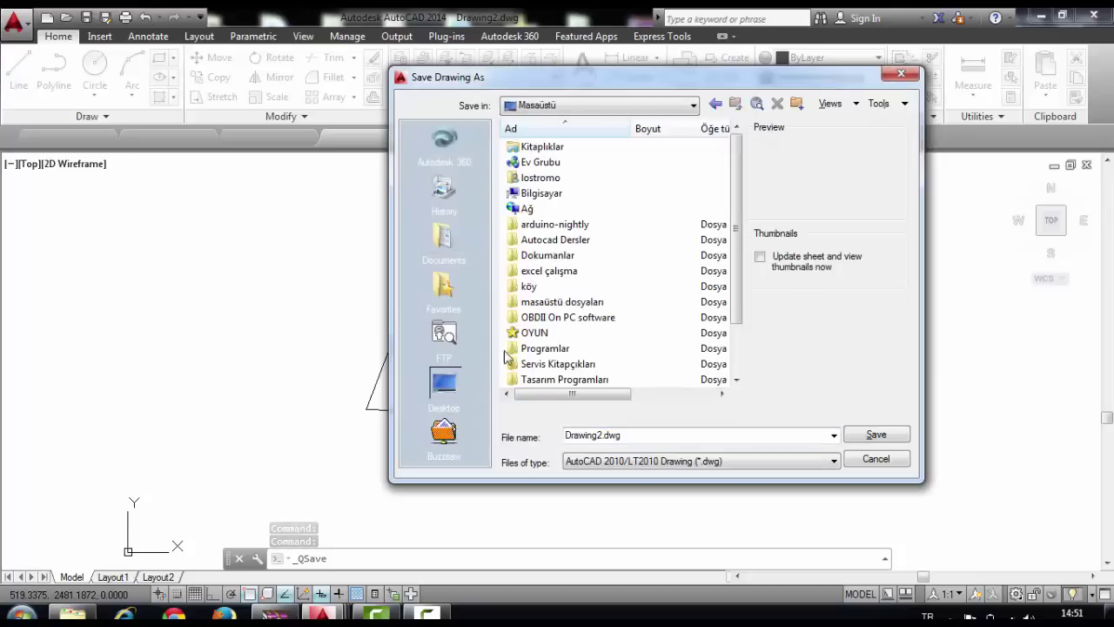
left_click(900, 77)
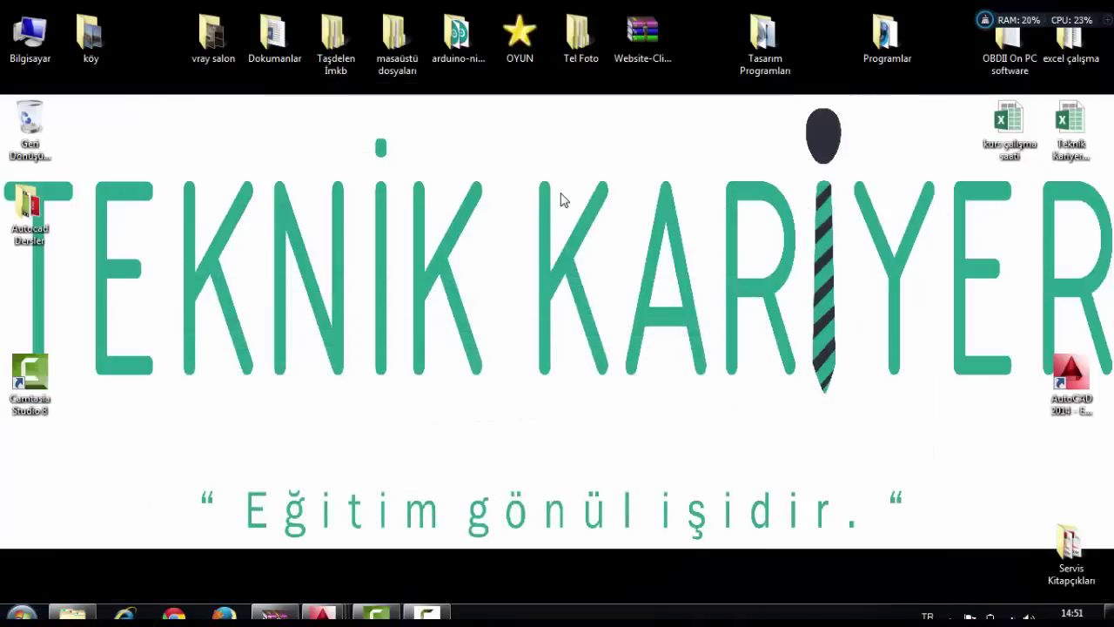
Create a new desktop folder named 'autocad çizimler'
right_click(561, 194)
mouse_move(662, 392)
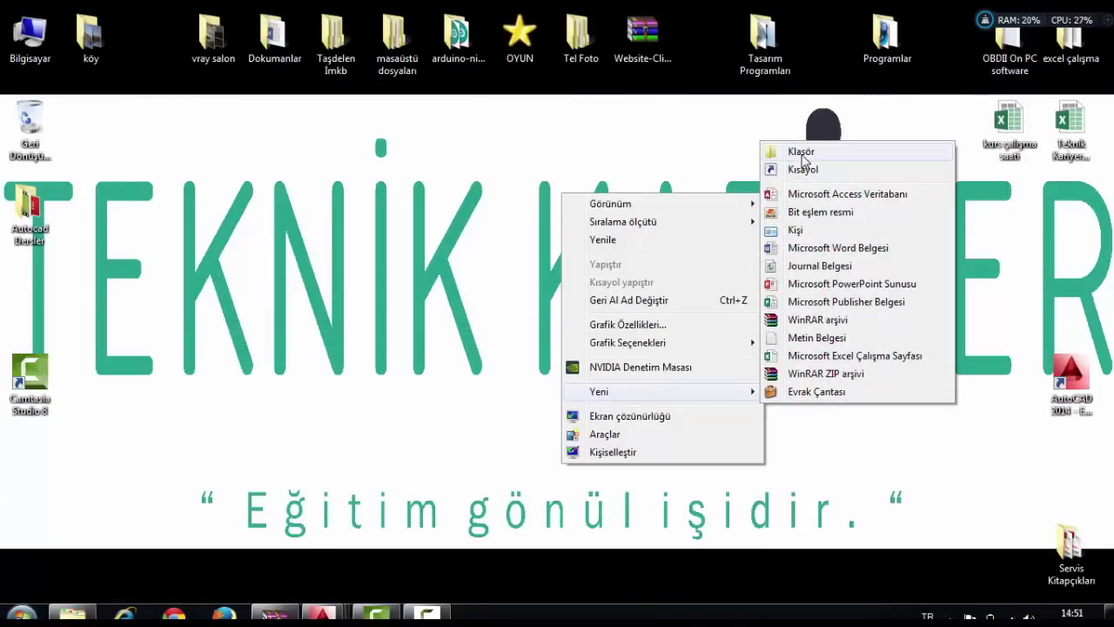
left_click(800, 152)
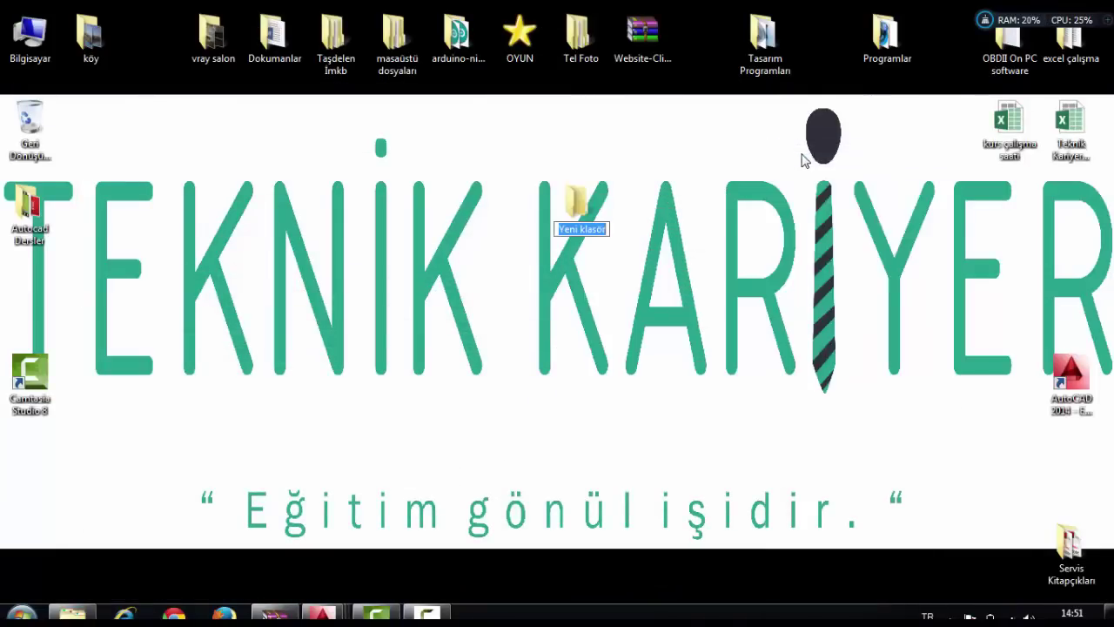
type("autocad")
type(" çizimler")
key("Return")
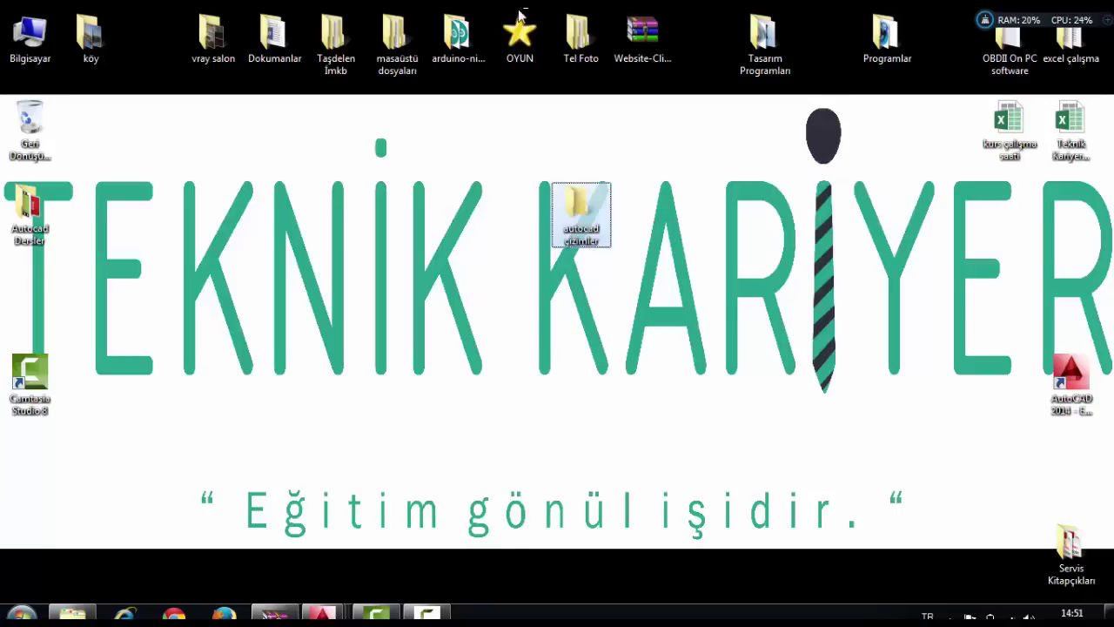
left_click(591, 200)
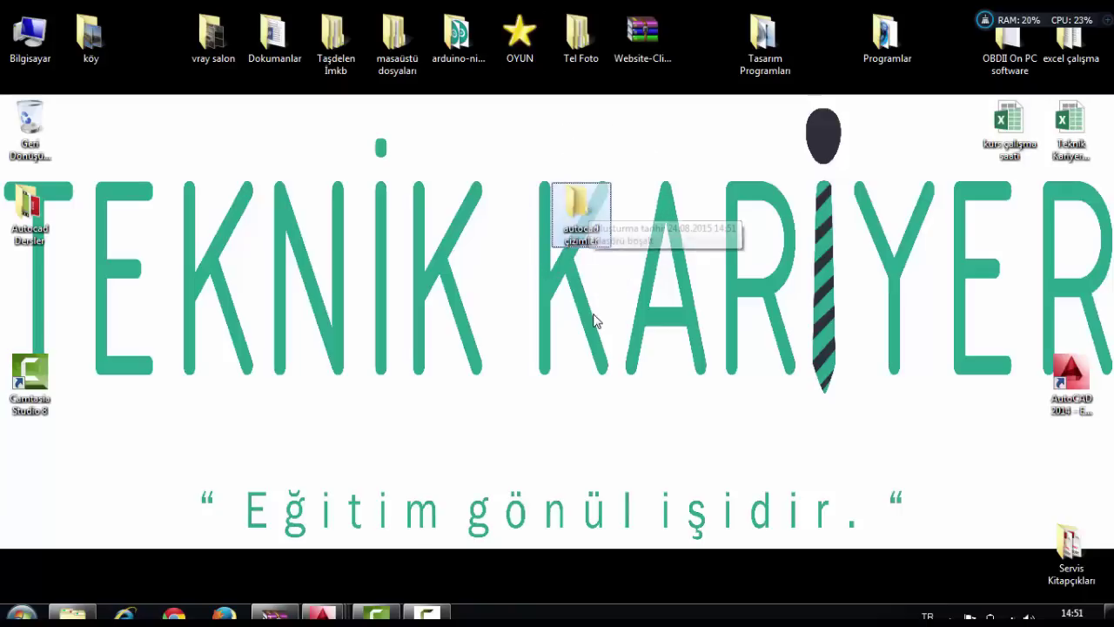
mouse_move(321, 615)
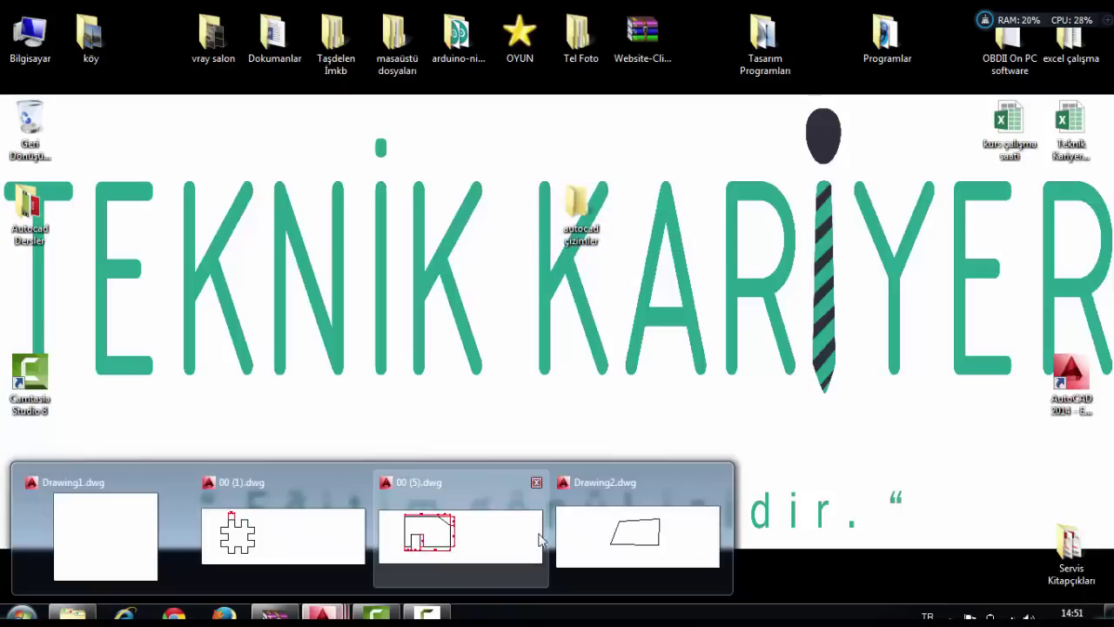
Restore and maximize Drawing2, then save it as çizim1.dwg in Desktop\autocad çizimler
left_click(635, 533)
mouse_move(606, 91)
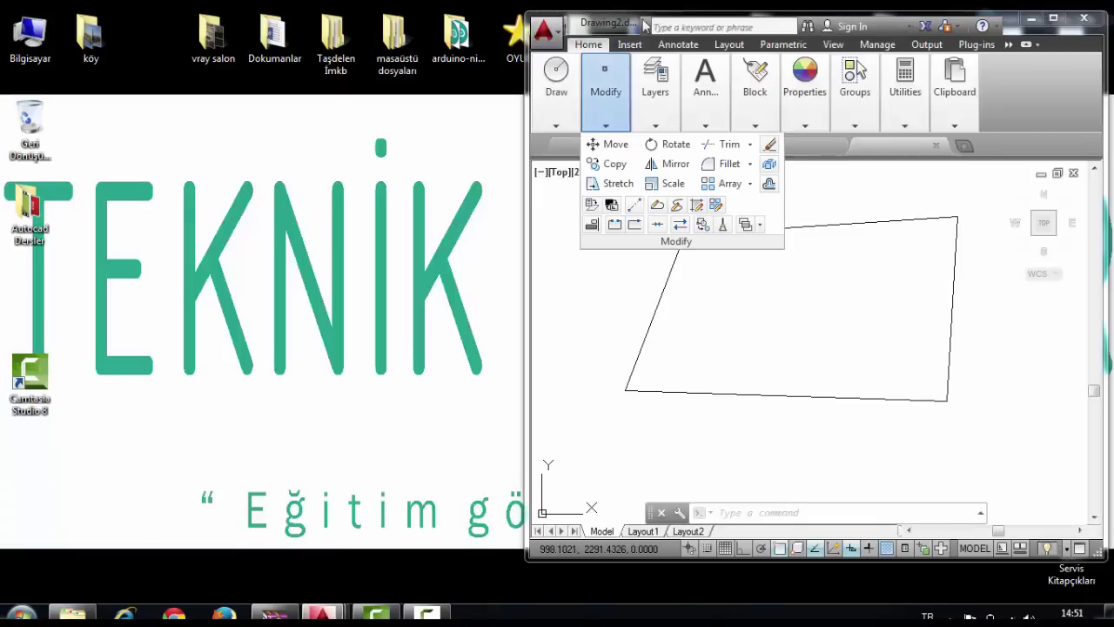
double_click(617, 32)
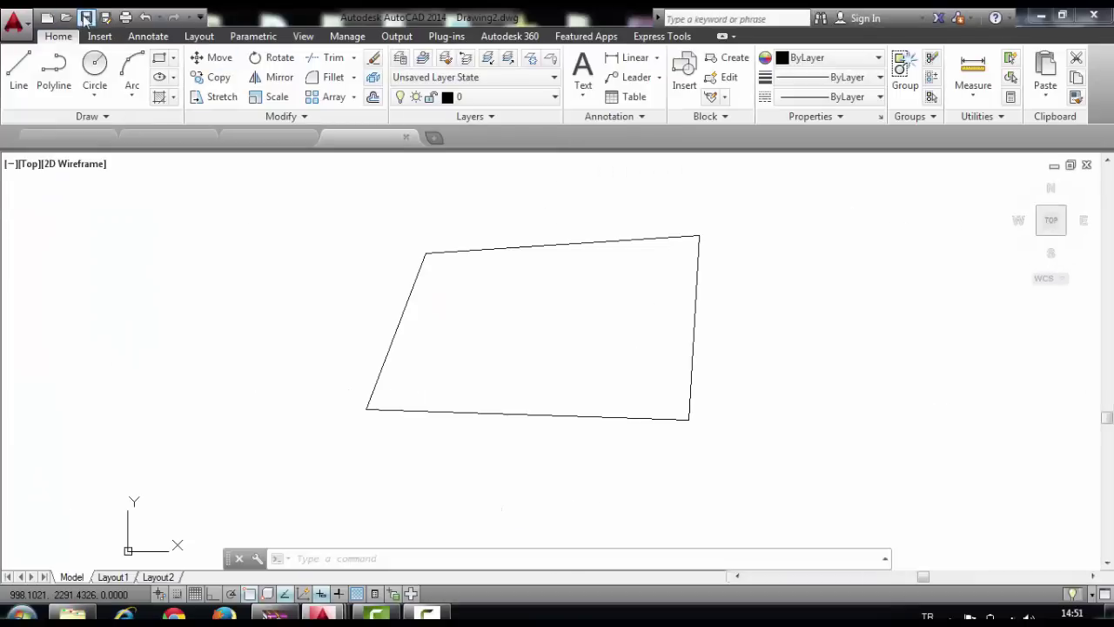
key("ctrl+s")
left_click(446, 381)
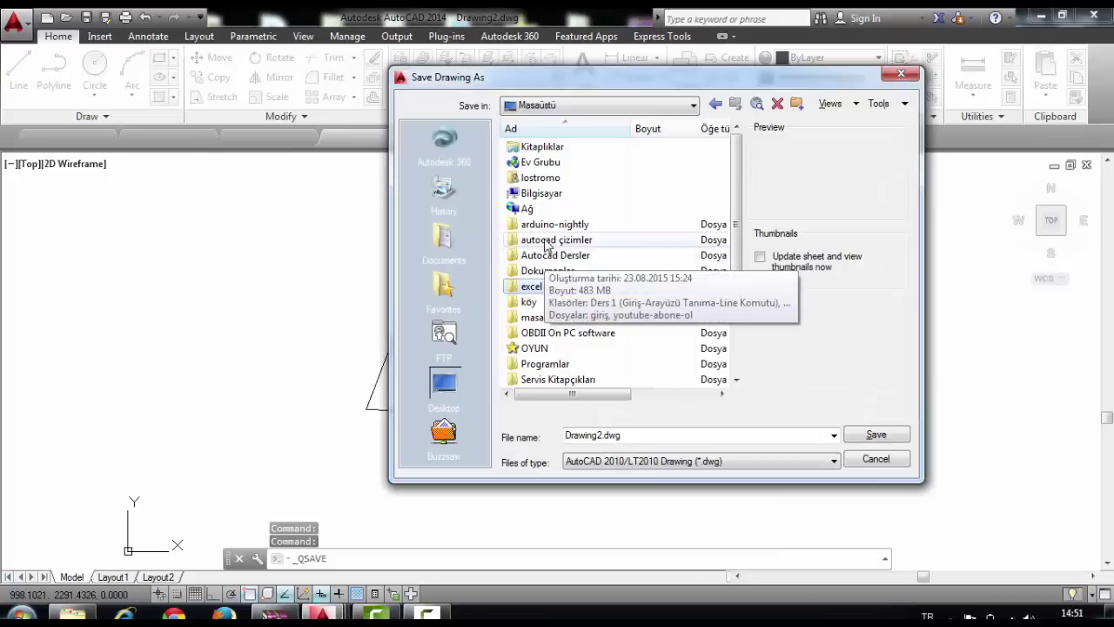
double_click(575, 240)
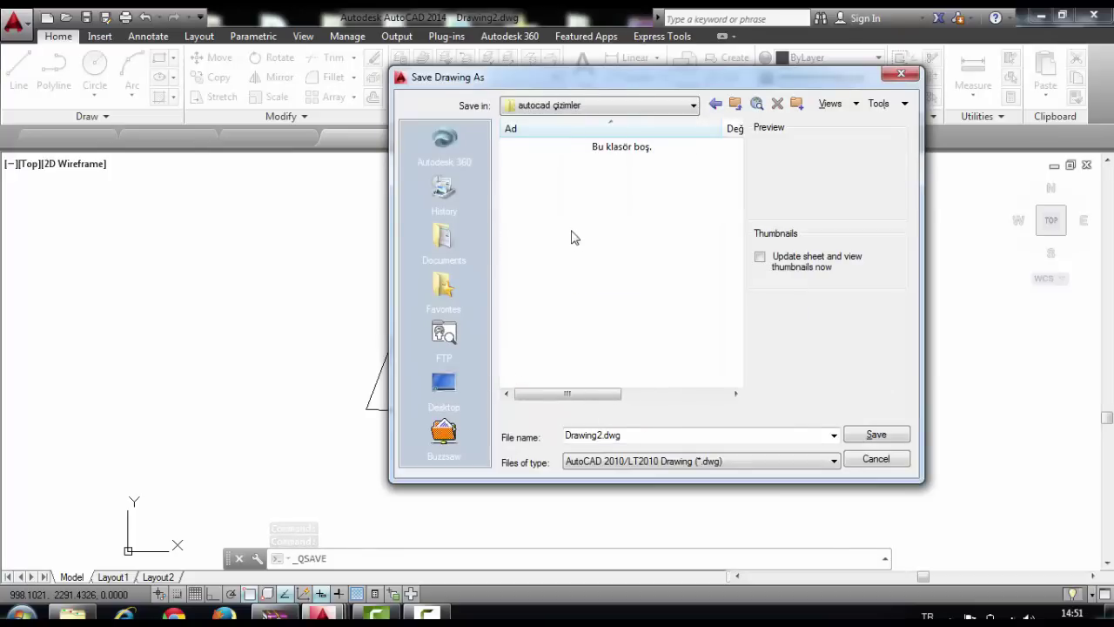
left_click_drag(669, 437, 378, 441)
type("çizim1")
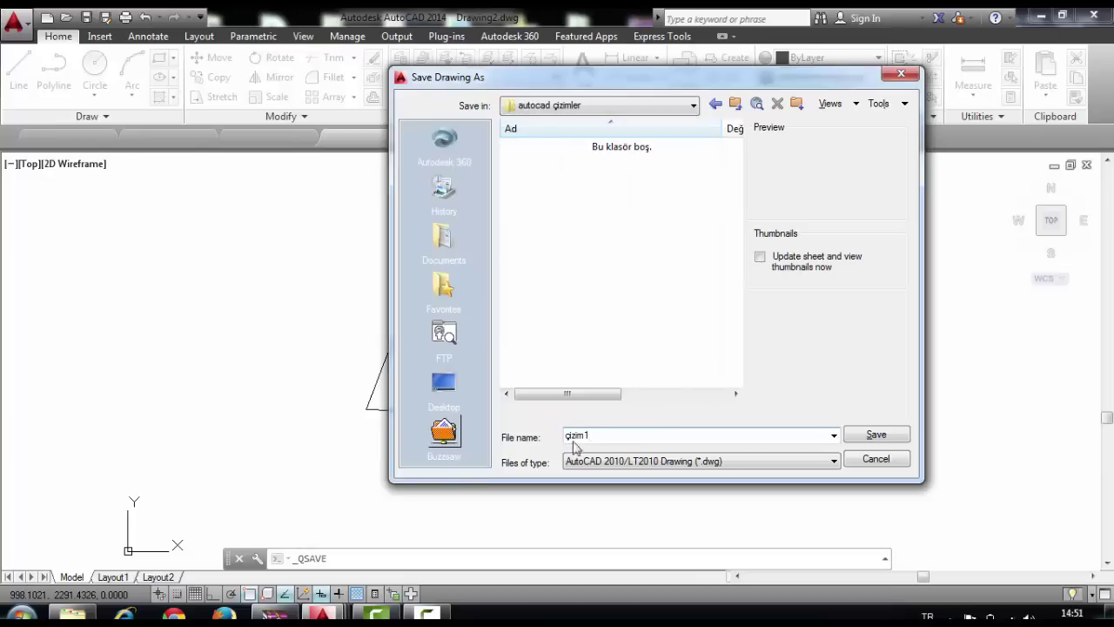
left_click(601, 435)
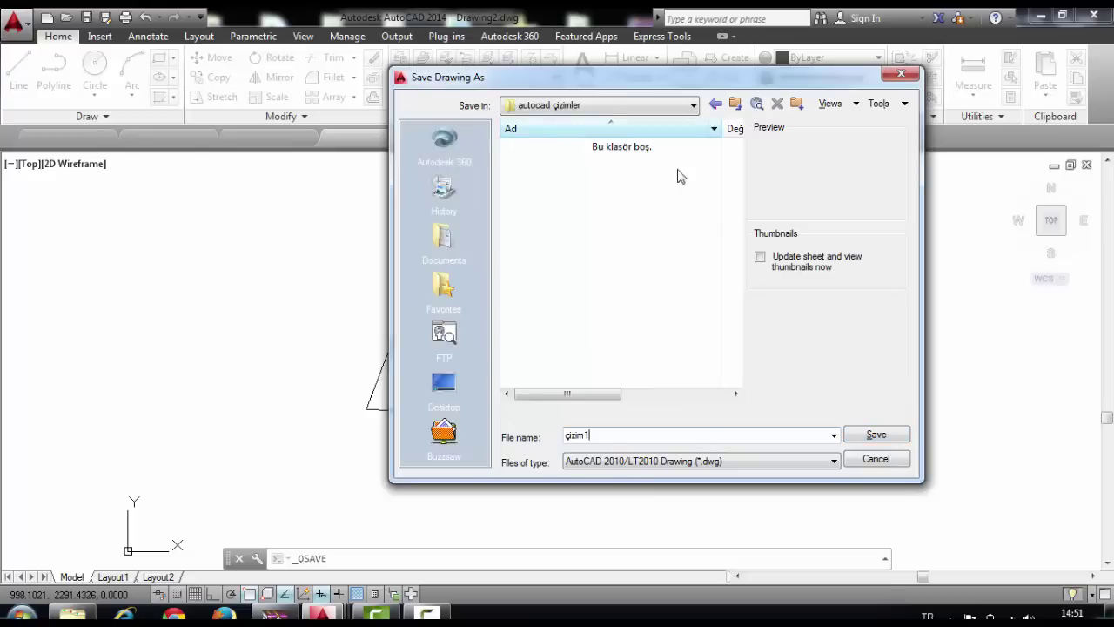
left_click(879, 439)
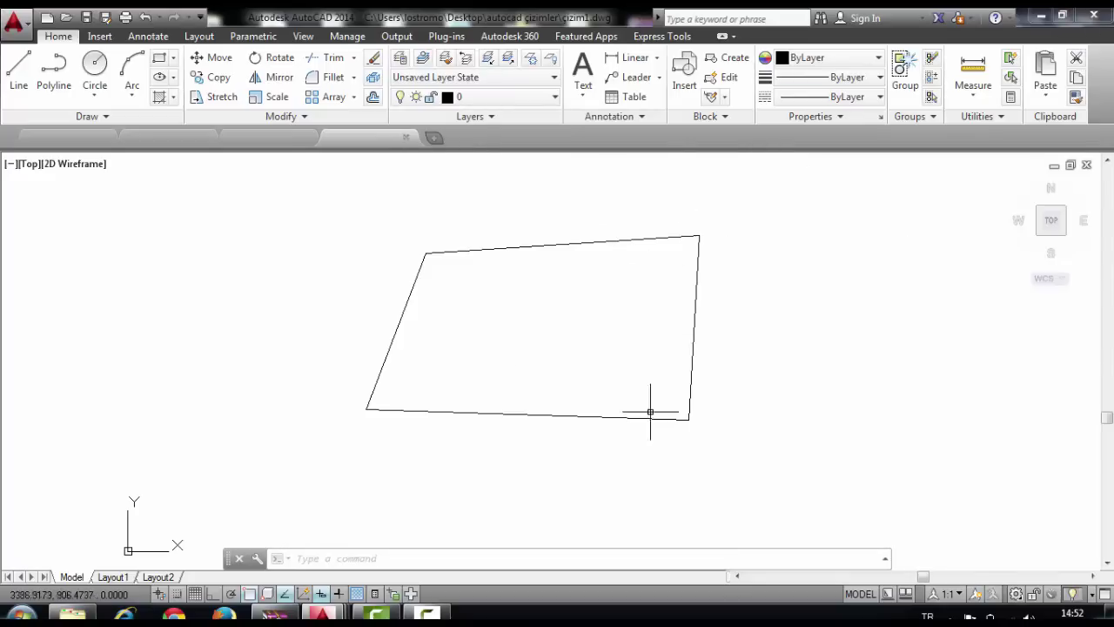
Draw a diagonal line from the outline's top-right corner to its lower-left corner
left_click(18, 70)
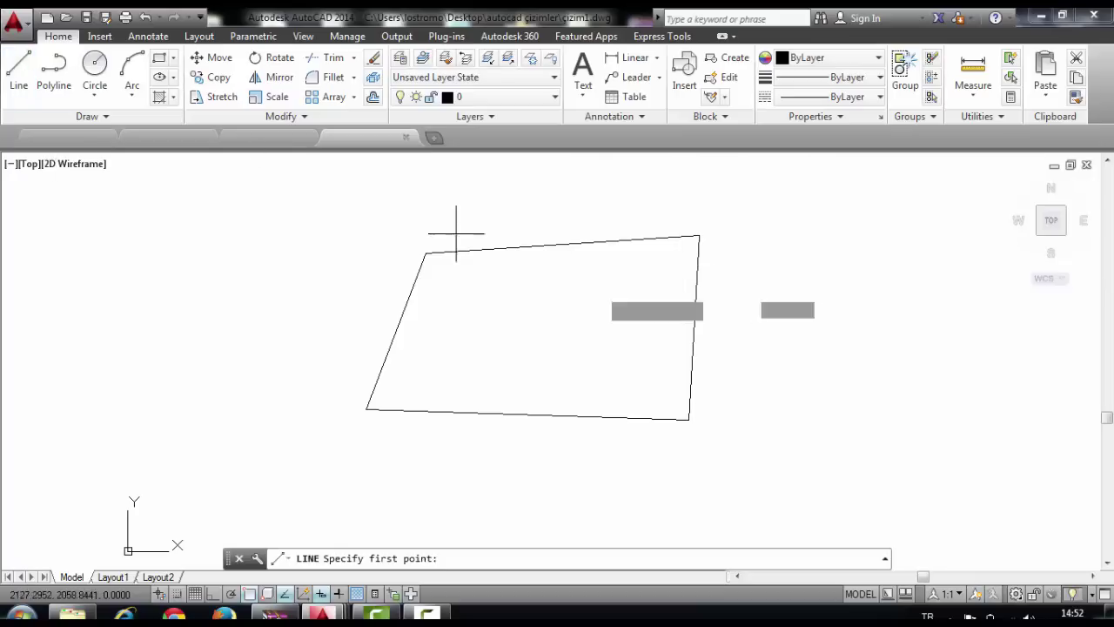
left_click(699, 235)
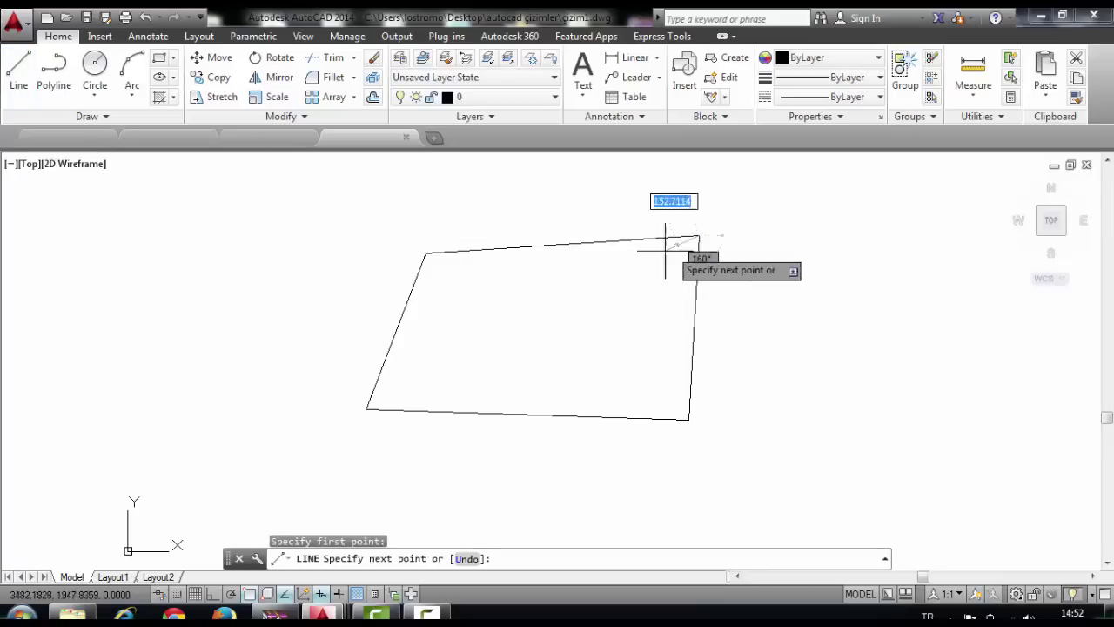
left_click(367, 408)
key("Escape")
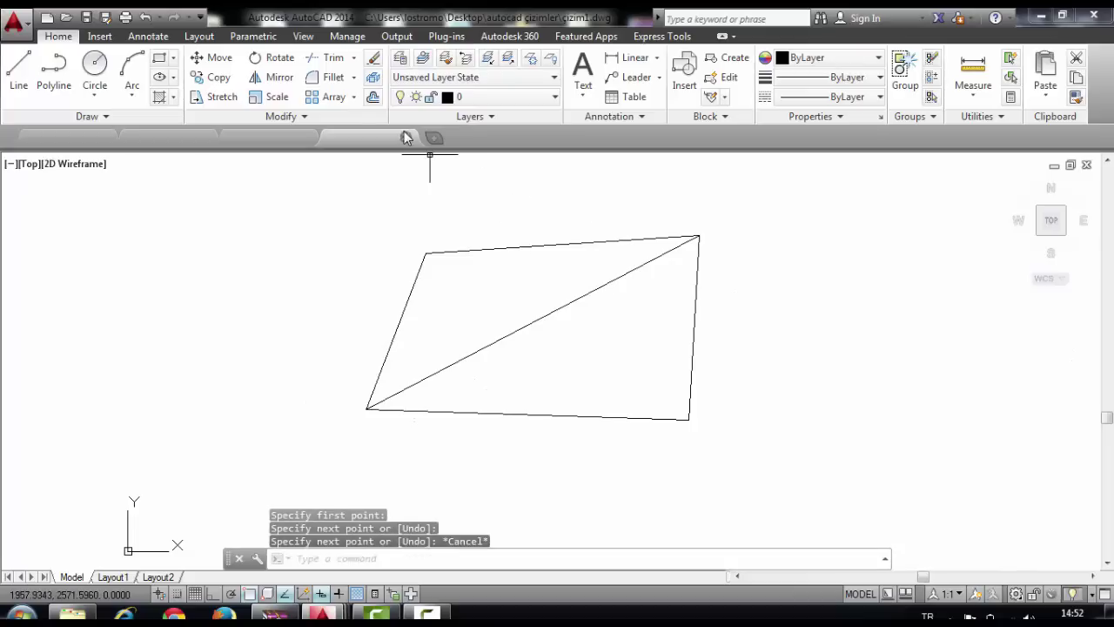
Close çizim1.dwg saving changes, and minimize AutoCAD to show the desktop
key("ctrl+F4")
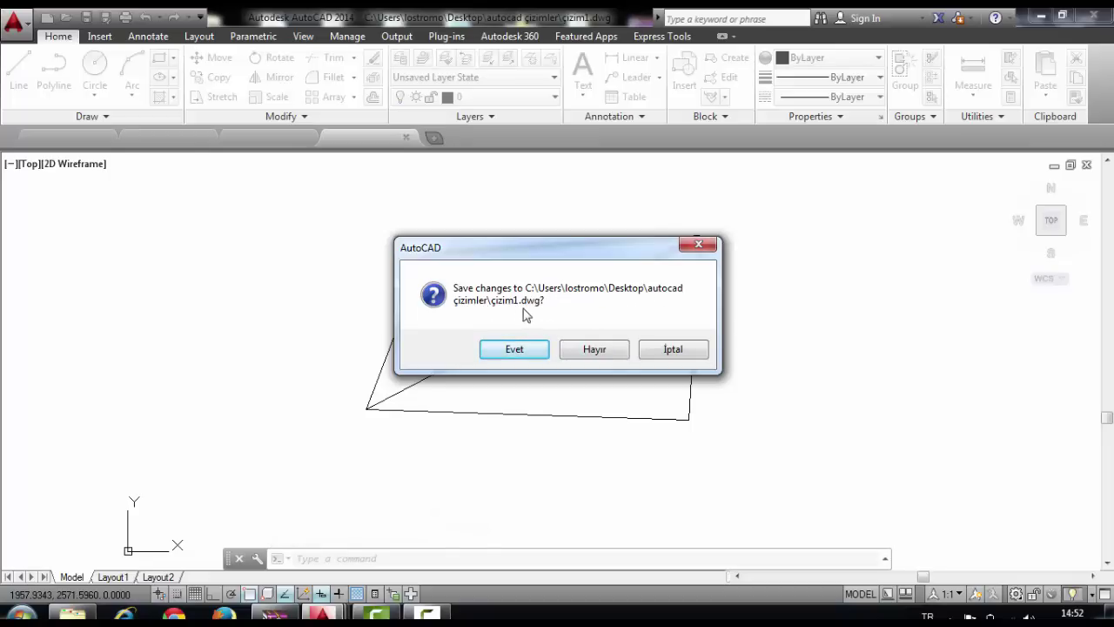
left_click(527, 357)
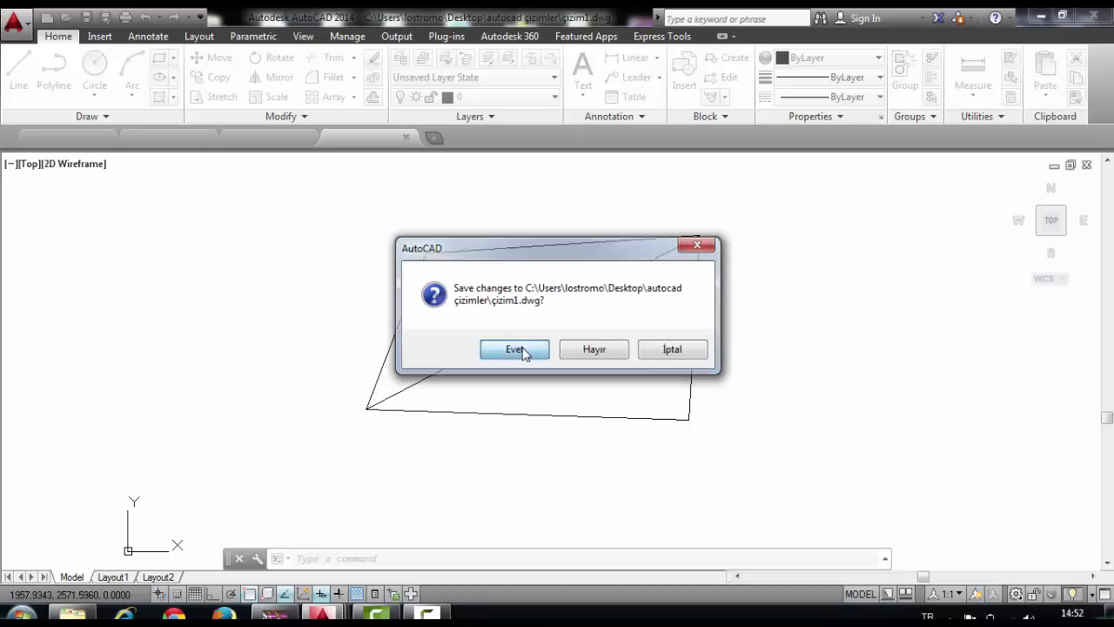
left_click(1040, 23)
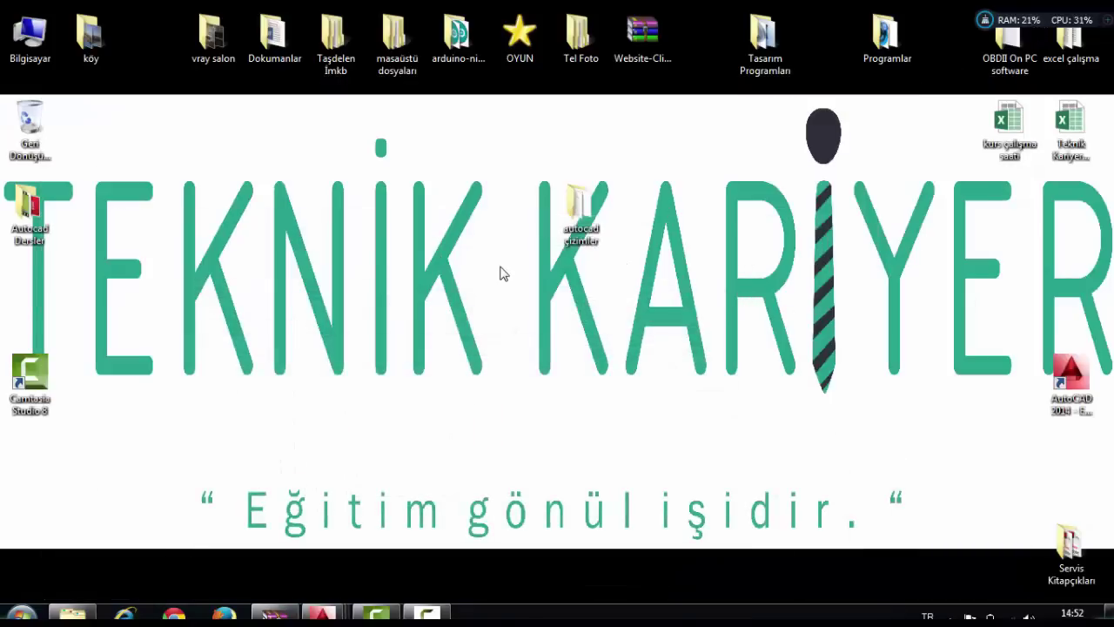
Open çizim1.dwg, not the .bak backup, from the autocad çizimler folder
double_click(574, 209)
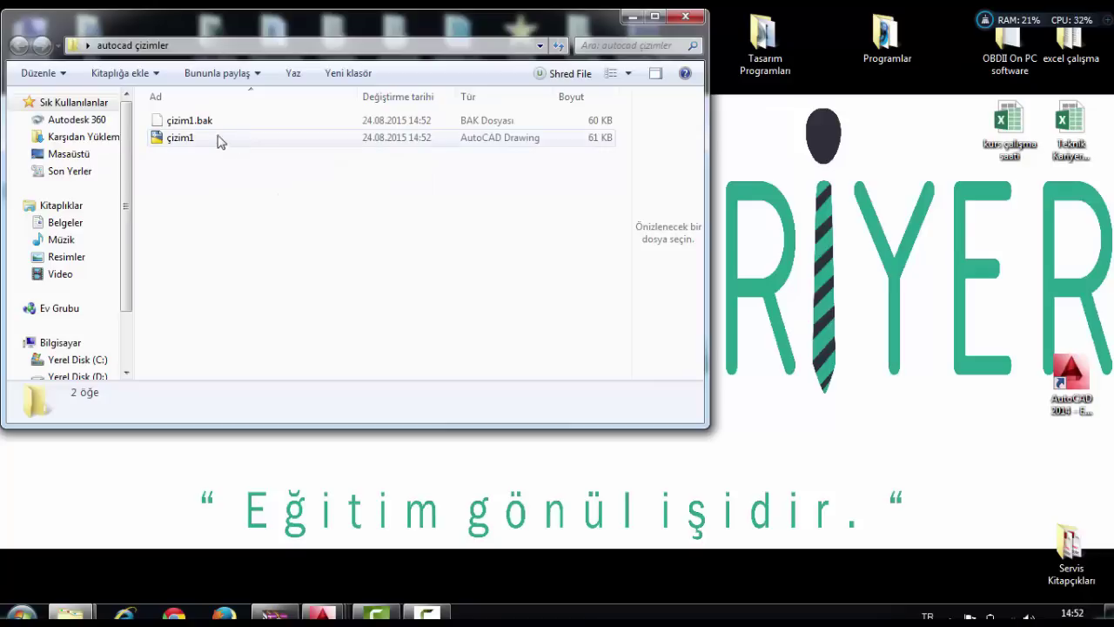
left_click(194, 127)
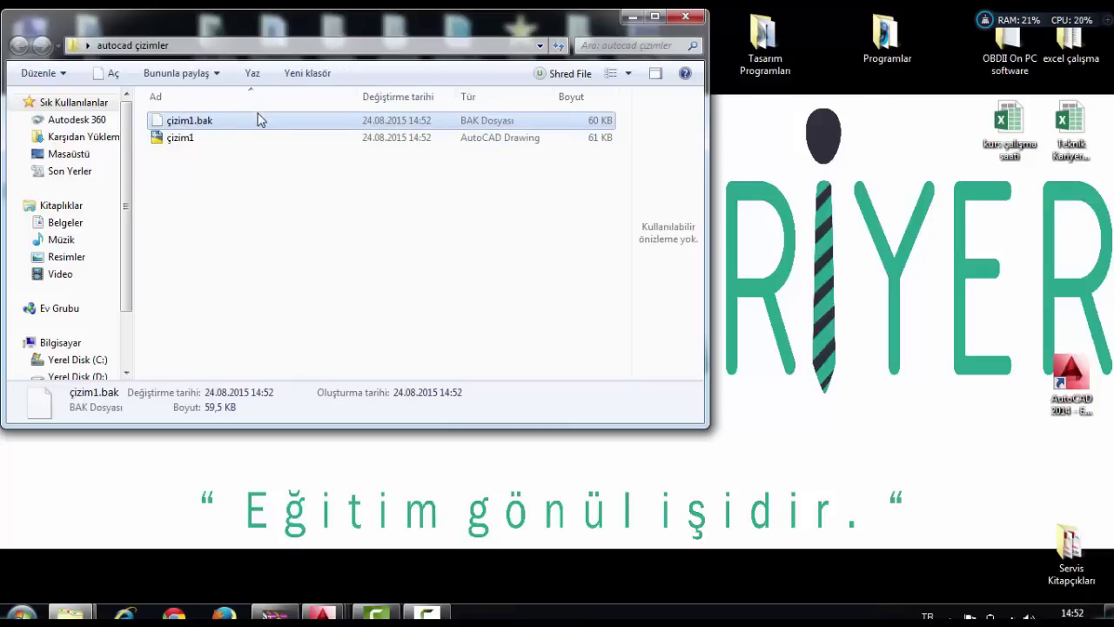
mouse_move(180, 137)
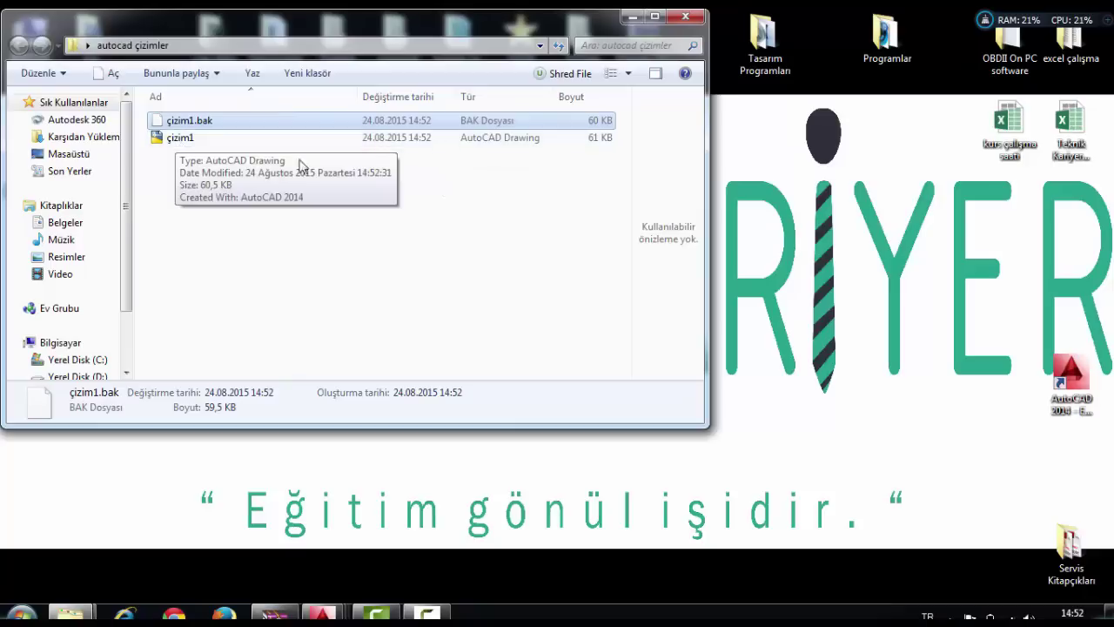
left_click(199, 142)
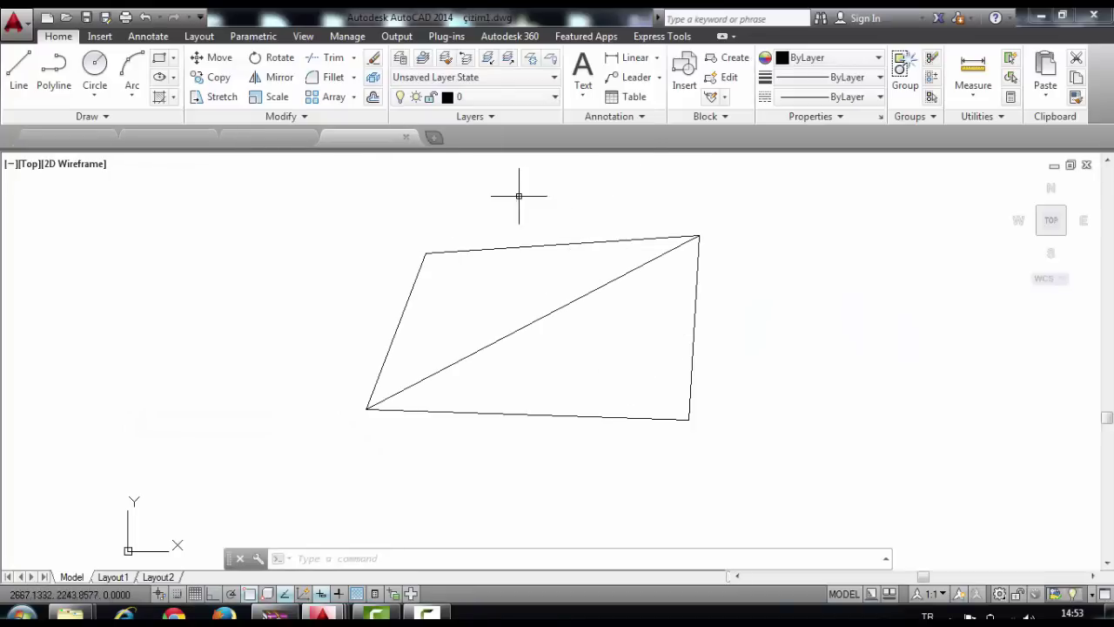
Close the çizim1 drawing tab and switch to the blank Drawing1.dwg
left_click(406, 138)
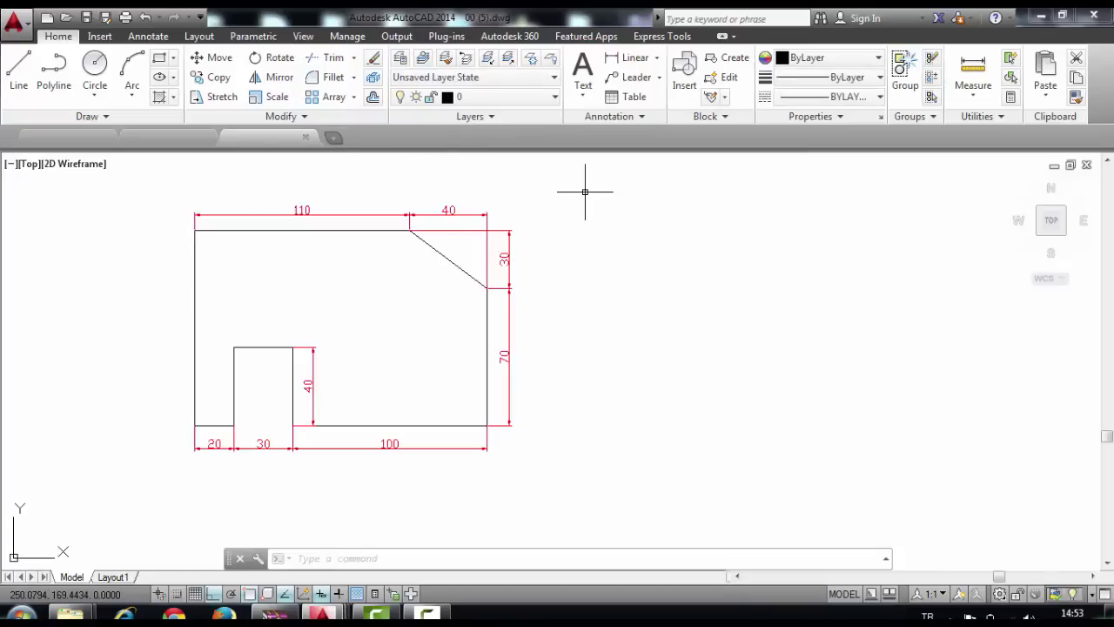
left_click(97, 134)
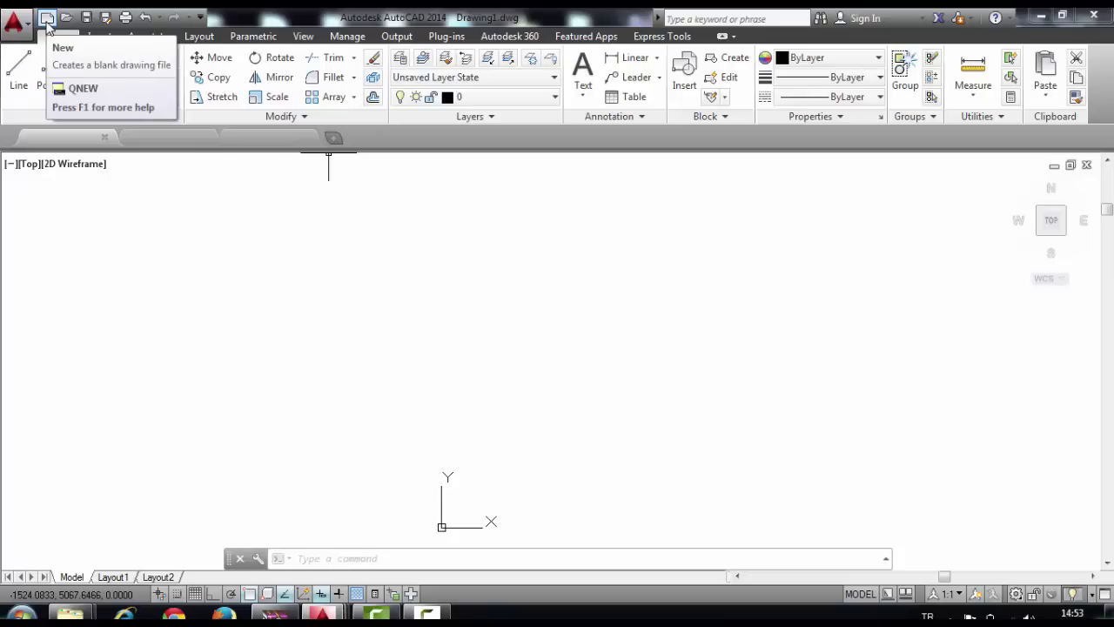
Create a new drawing from the acadiso template via the application menu
left_click(14, 23)
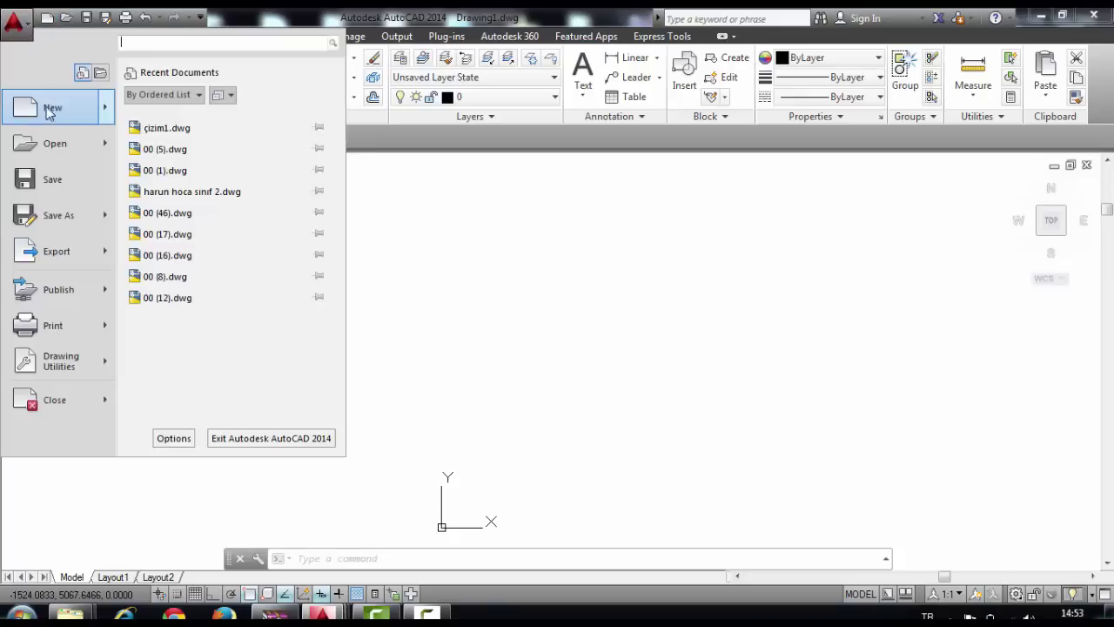
left_click(52, 107)
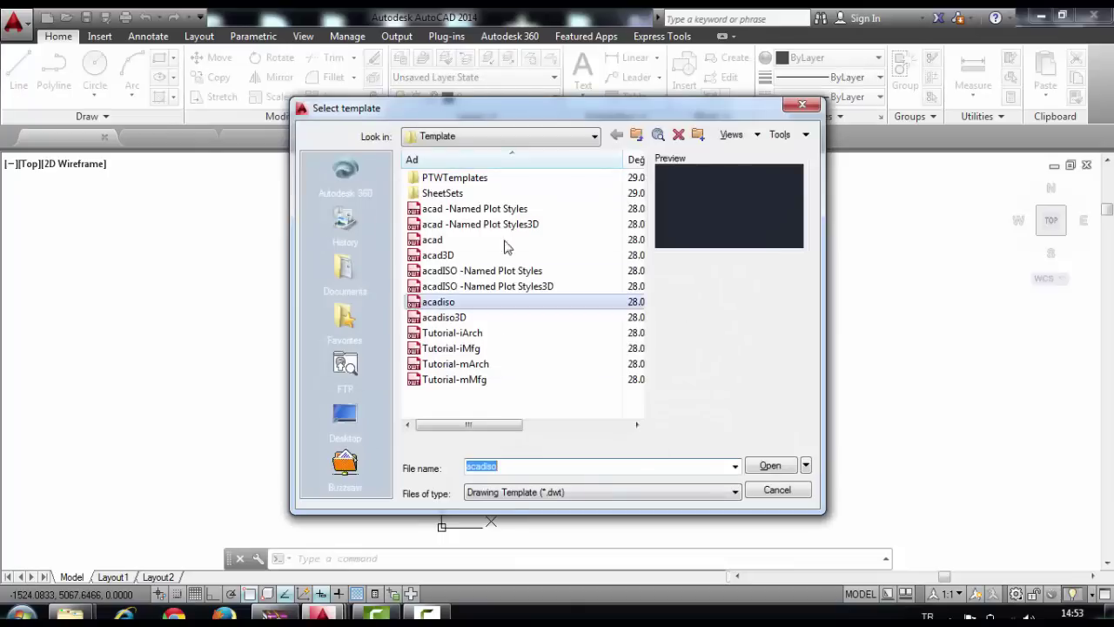
left_click(446, 271)
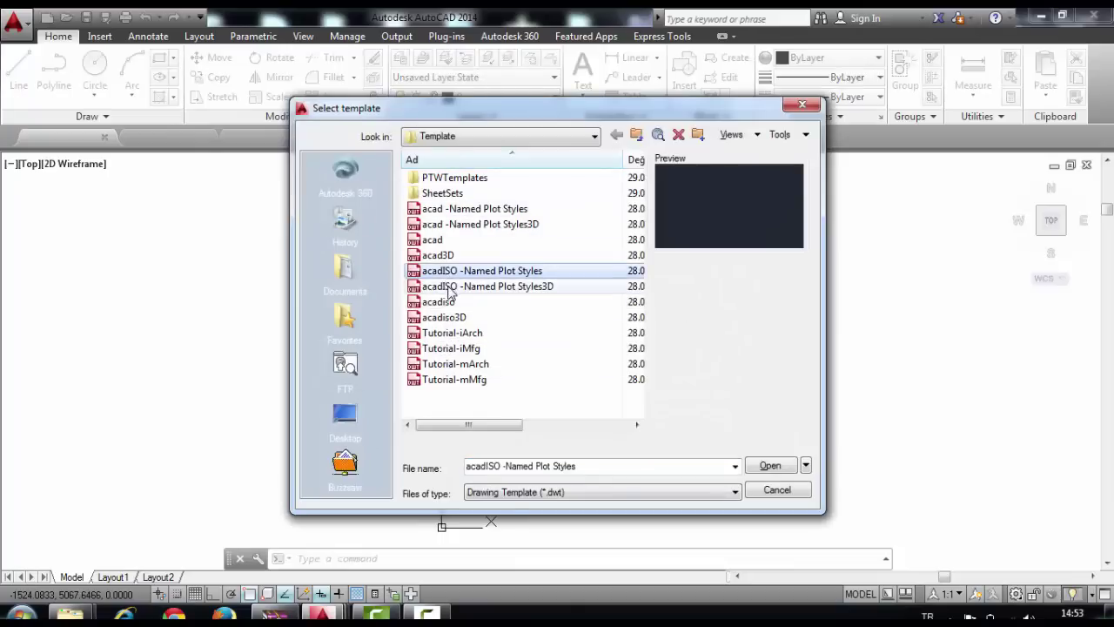
left_click(448, 287)
left_click(452, 302)
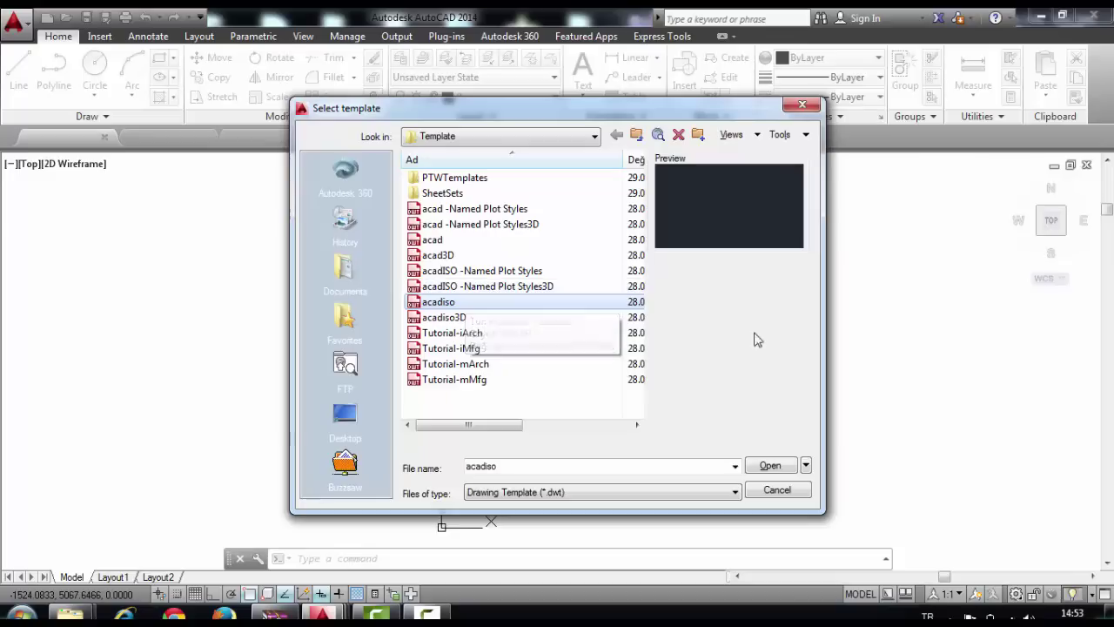
left_click(775, 468)
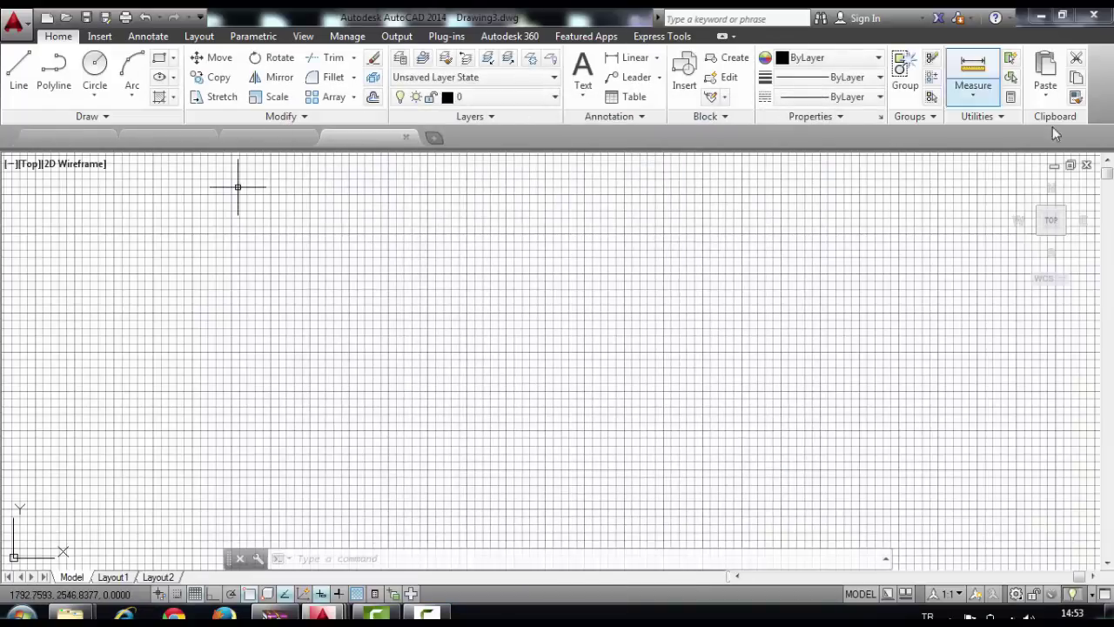
Create a second new drawing, then close one of the new drawings
left_click(47, 17)
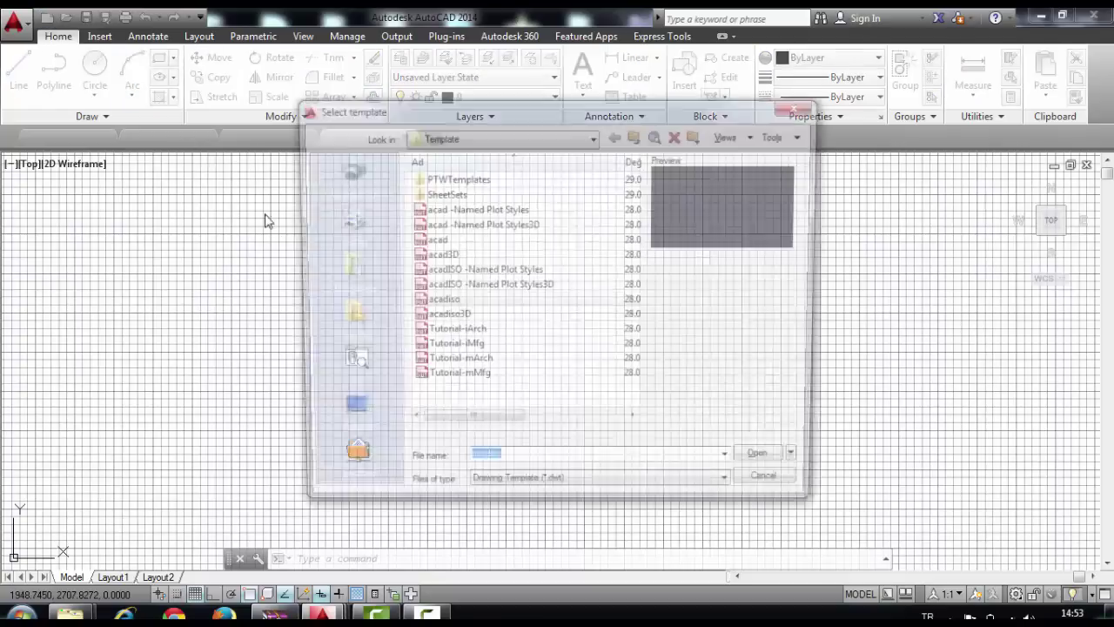
left_click(771, 467)
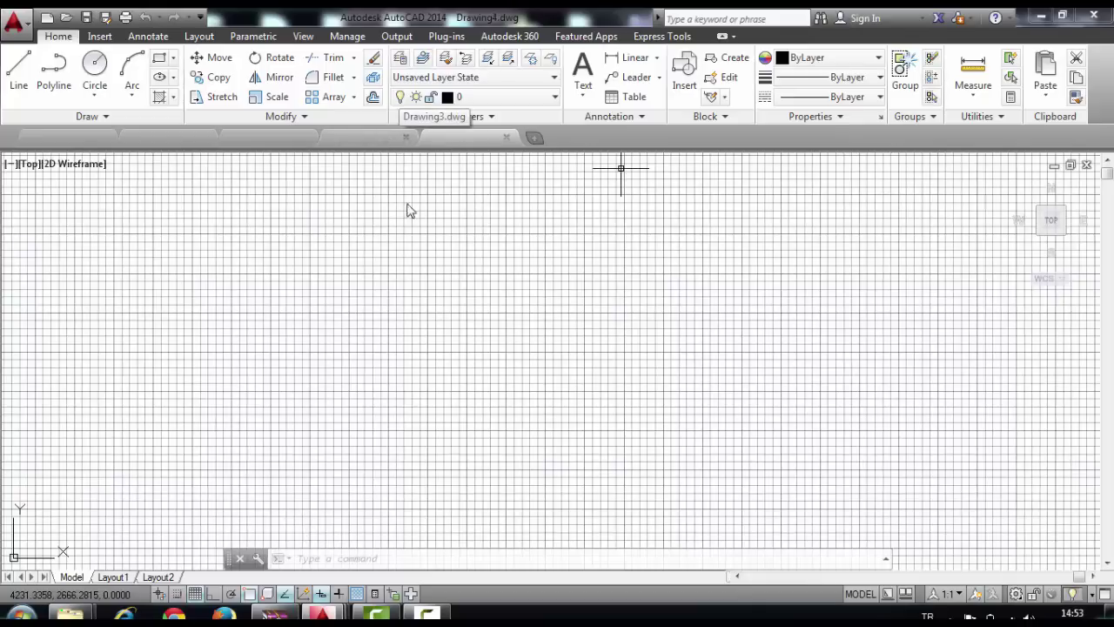
left_click(405, 136)
Close Drawing4, return to Drawing1, and sketch three connected lines through four points
left_click(406, 137)
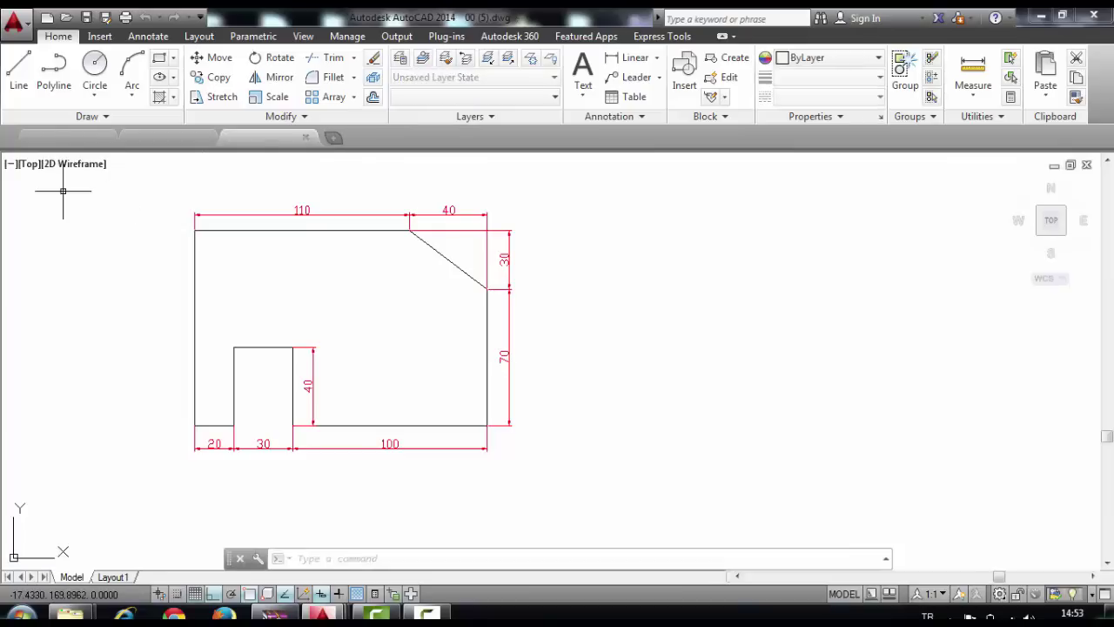
left_click(53, 141)
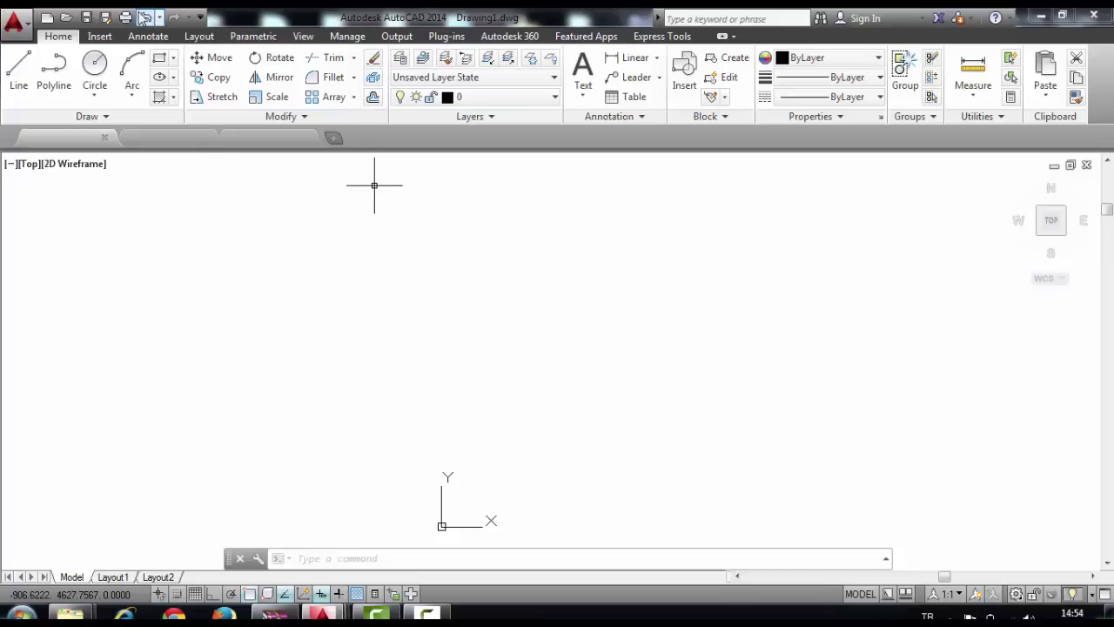
left_click(18, 70)
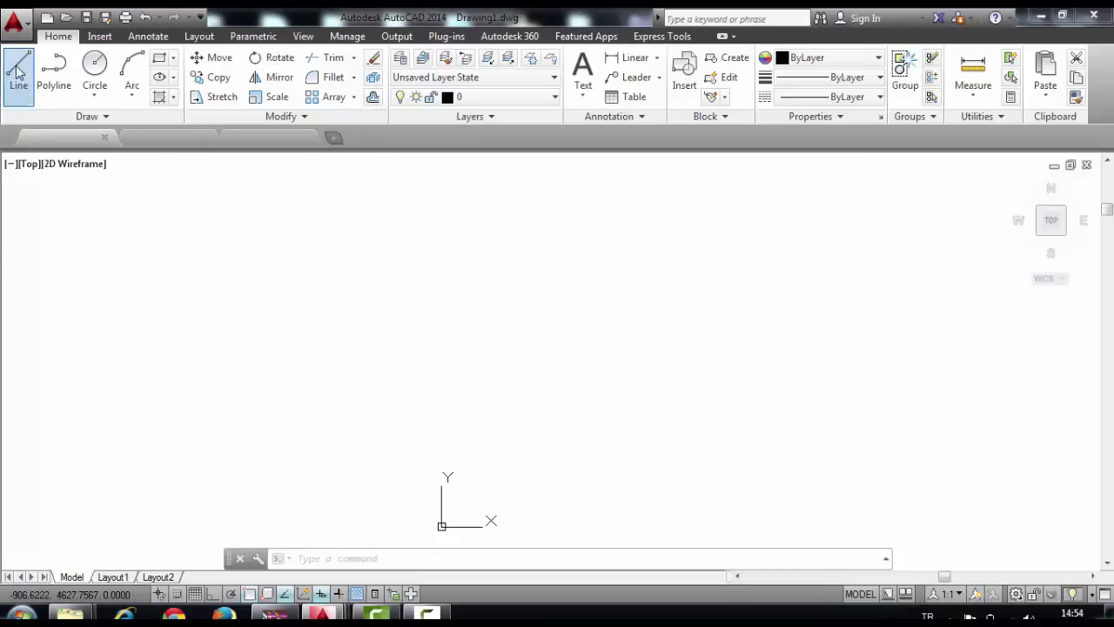
left_click(314, 249)
left_click(701, 205)
left_click(665, 380)
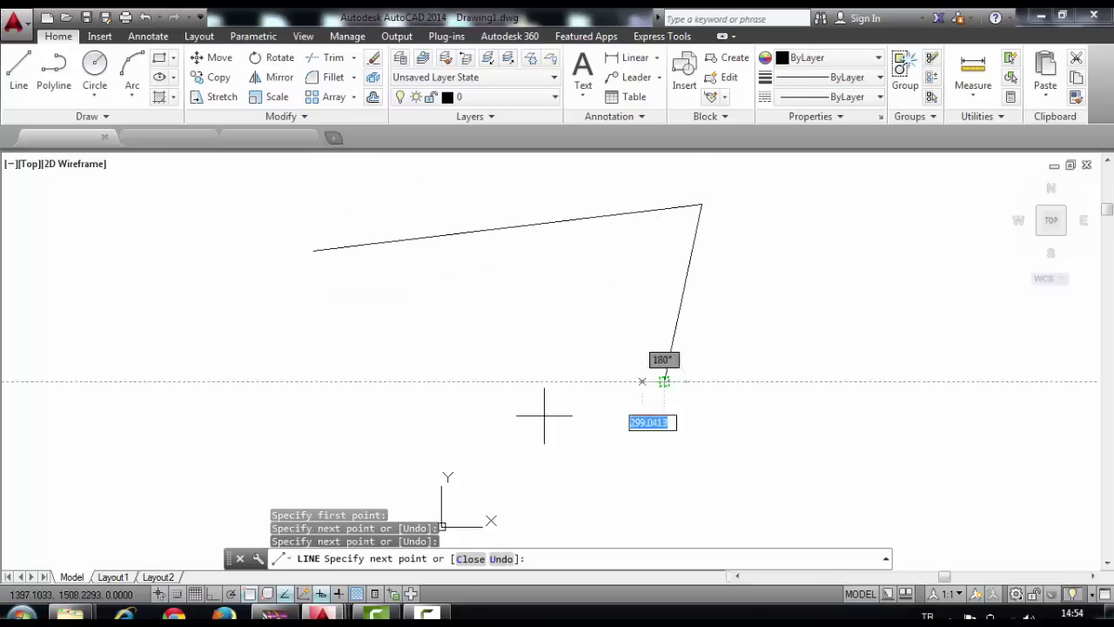
left_click(244, 347)
key("Escape")
key("Escape")
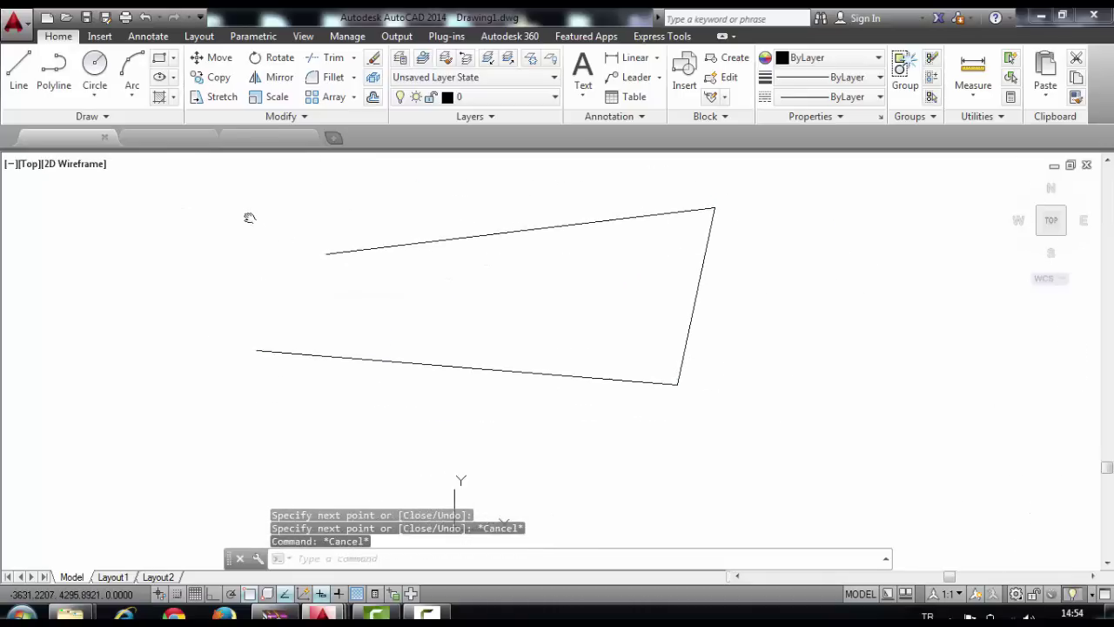
middle_click_drag(249, 217, 312, 221)
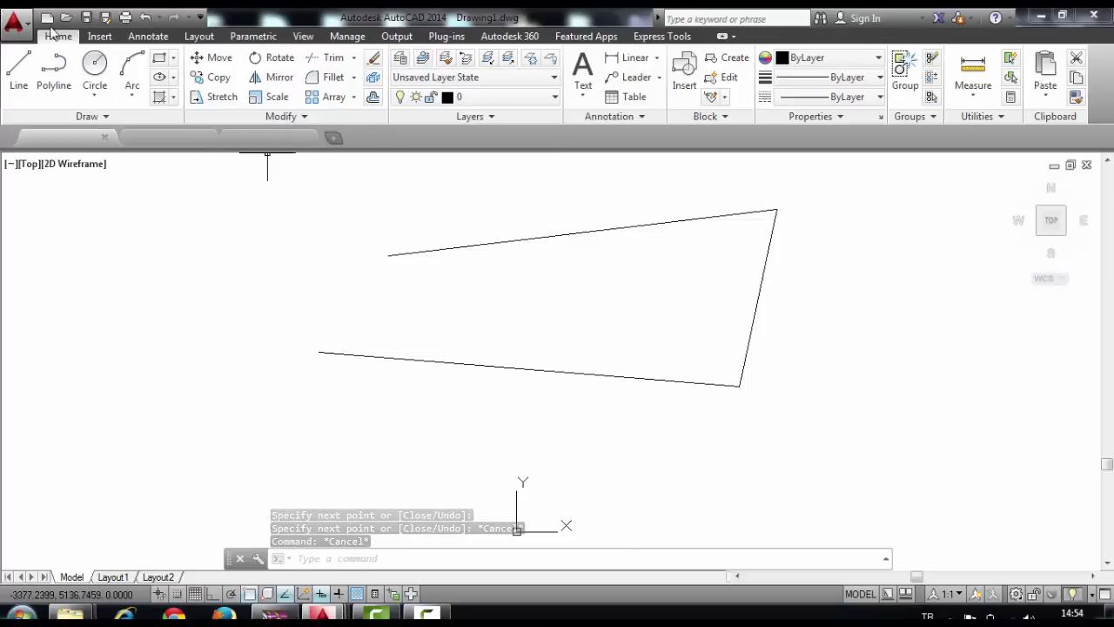
left_click(21, 70)
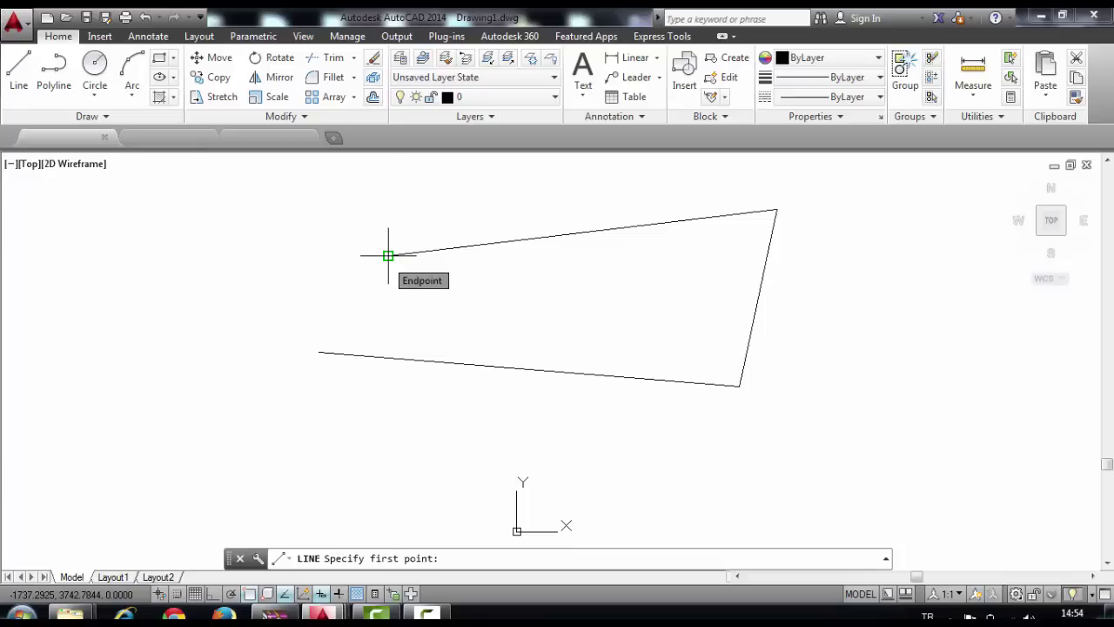
Draw a line from the top-left end to the bottom-right corner, then up to the top edge
left_click(24, 68)
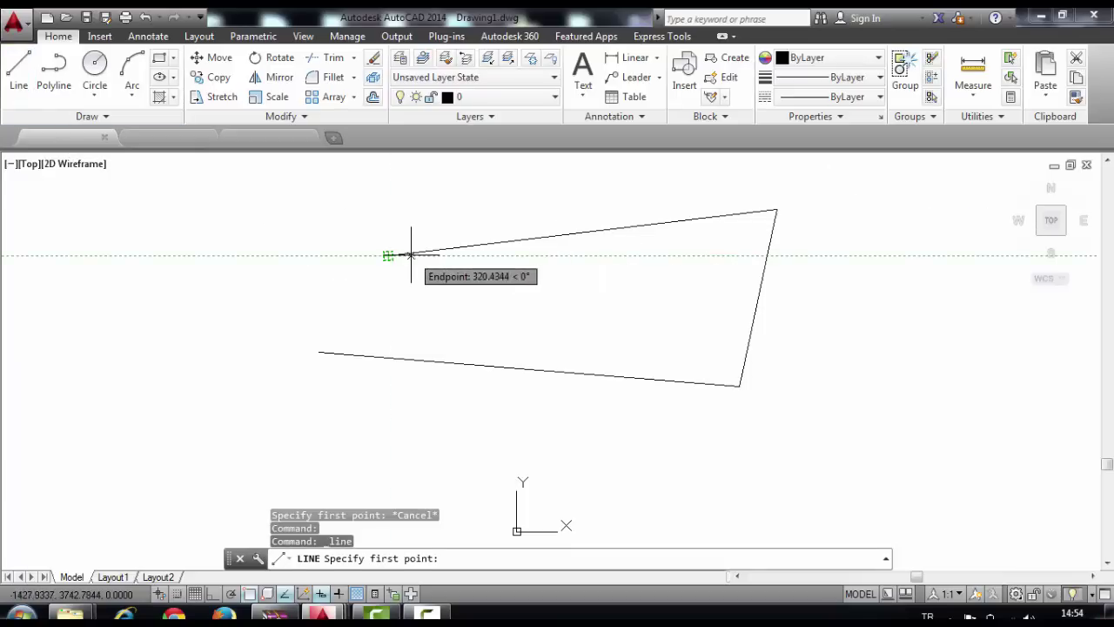
left_click(386, 255)
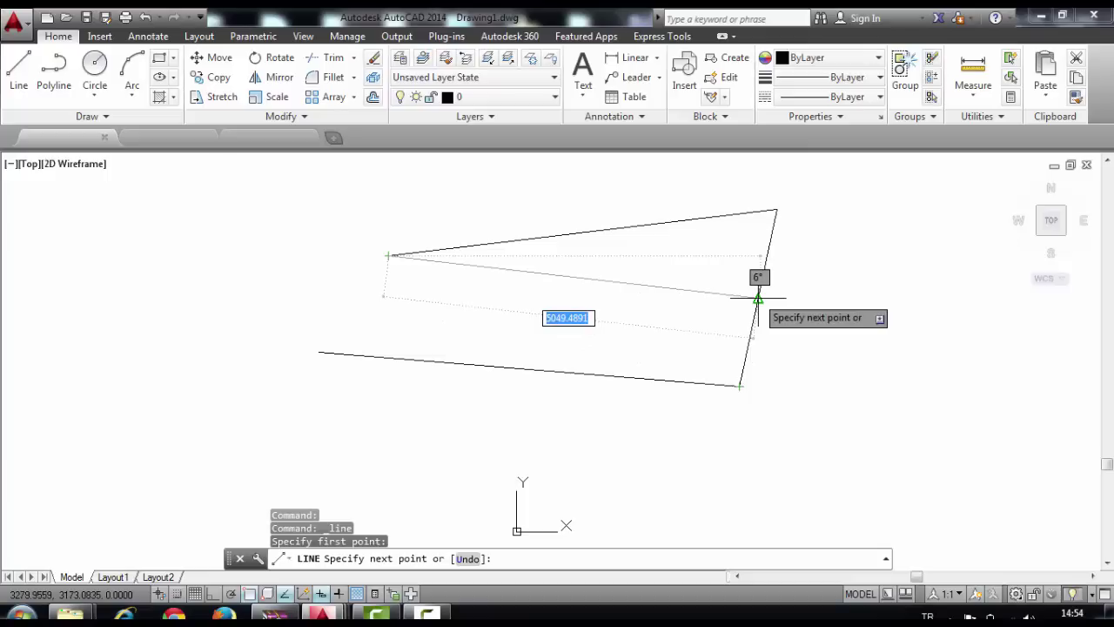
left_click(739, 385)
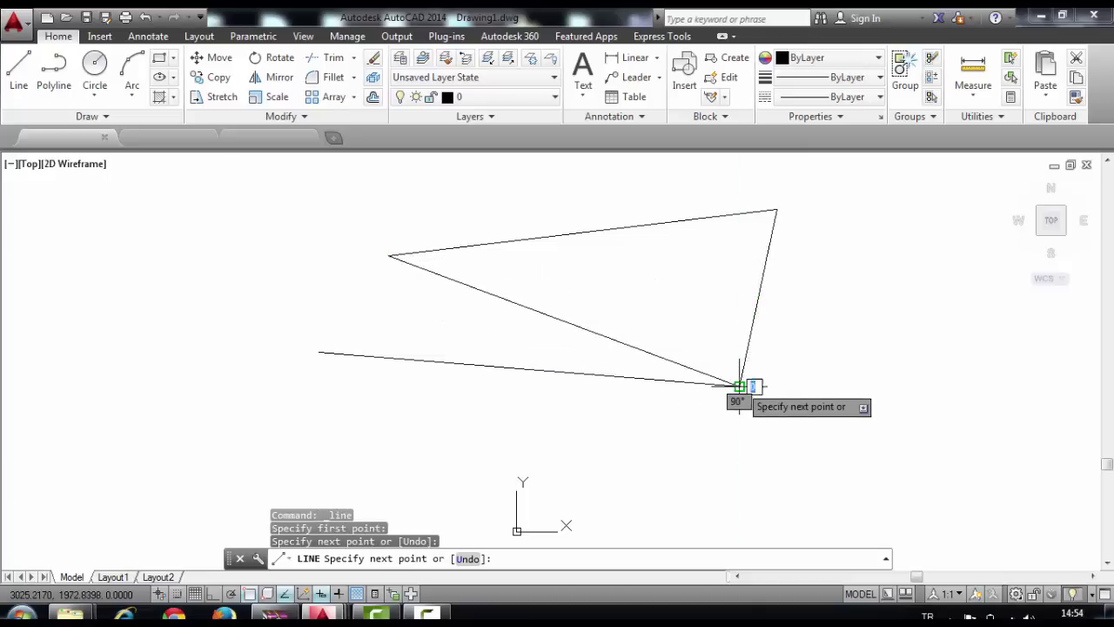
left_click(582, 233)
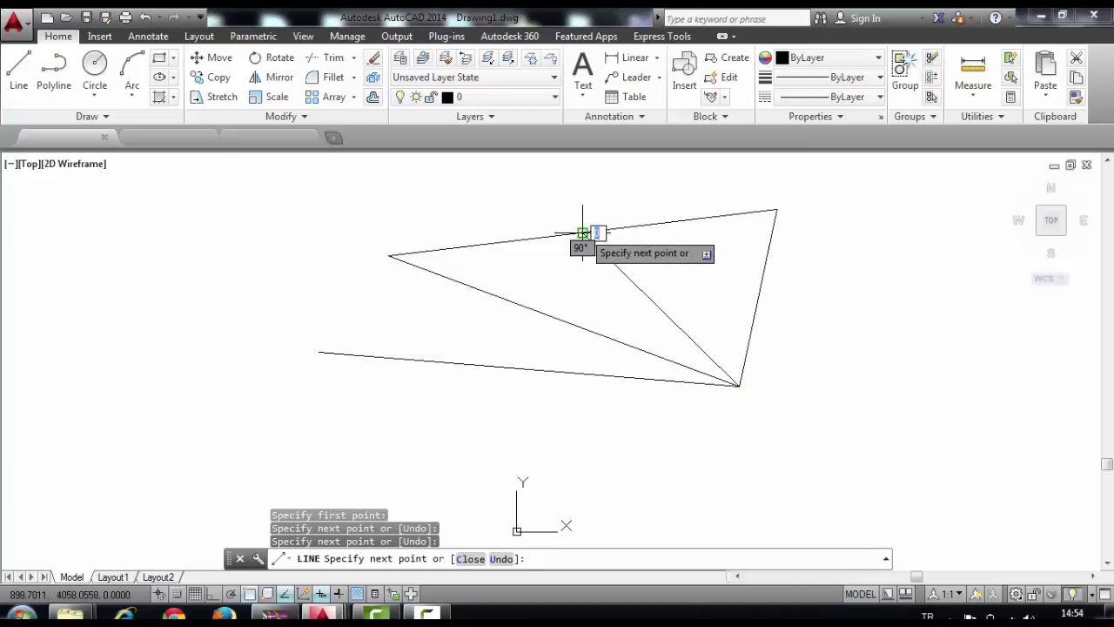
key("Escape")
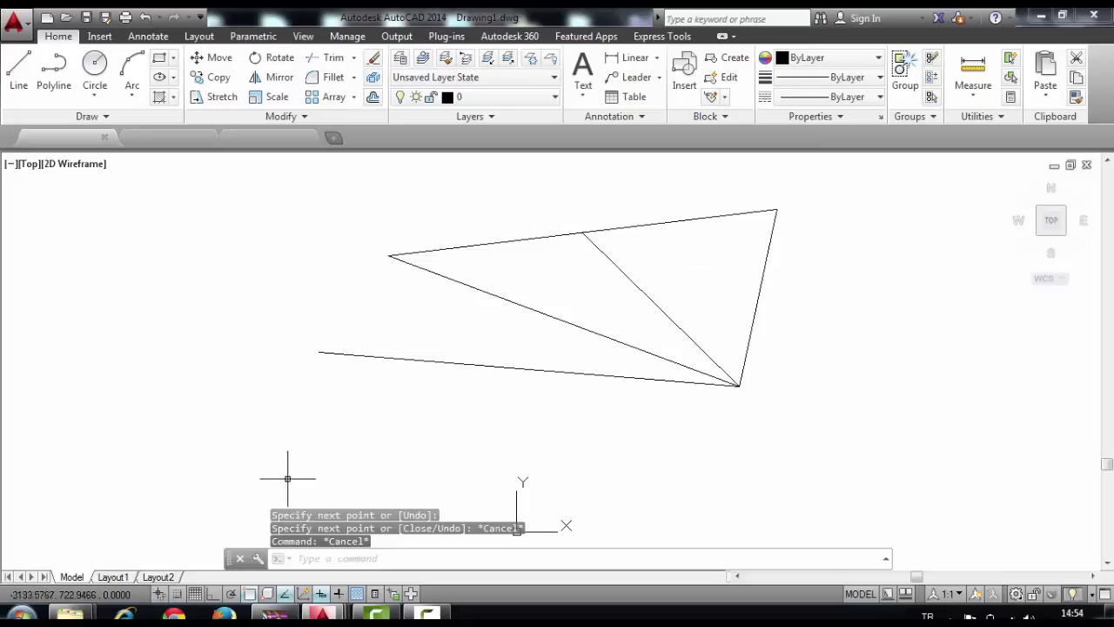
middle_click_drag(692, 338, 619, 328)
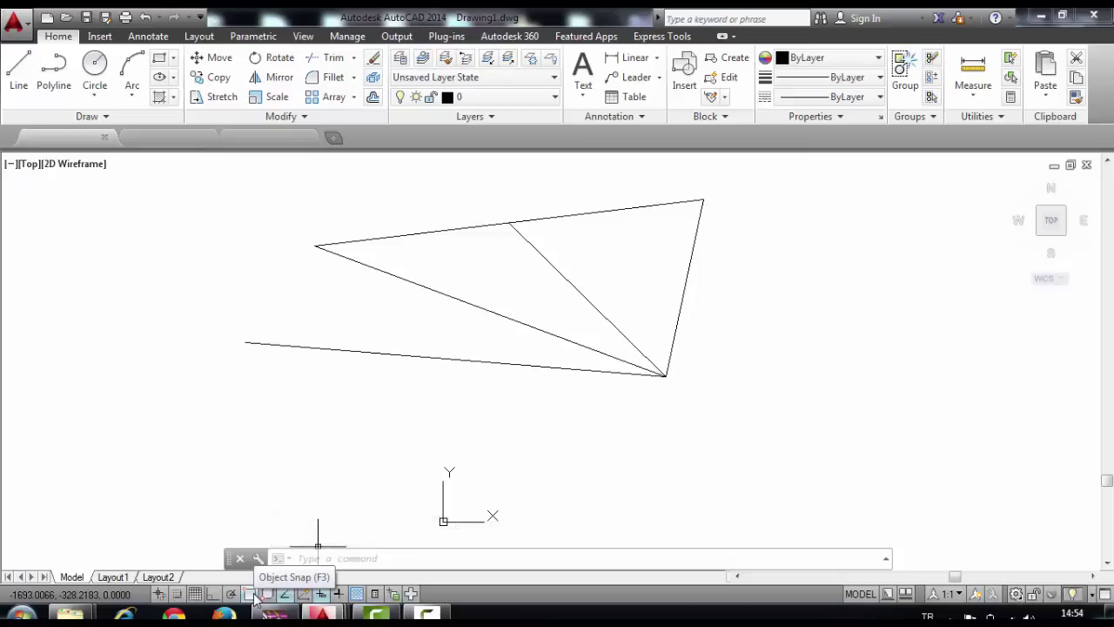
Turn Ortho on and object snap off, and pan the sketch to the left
left_click(212, 595)
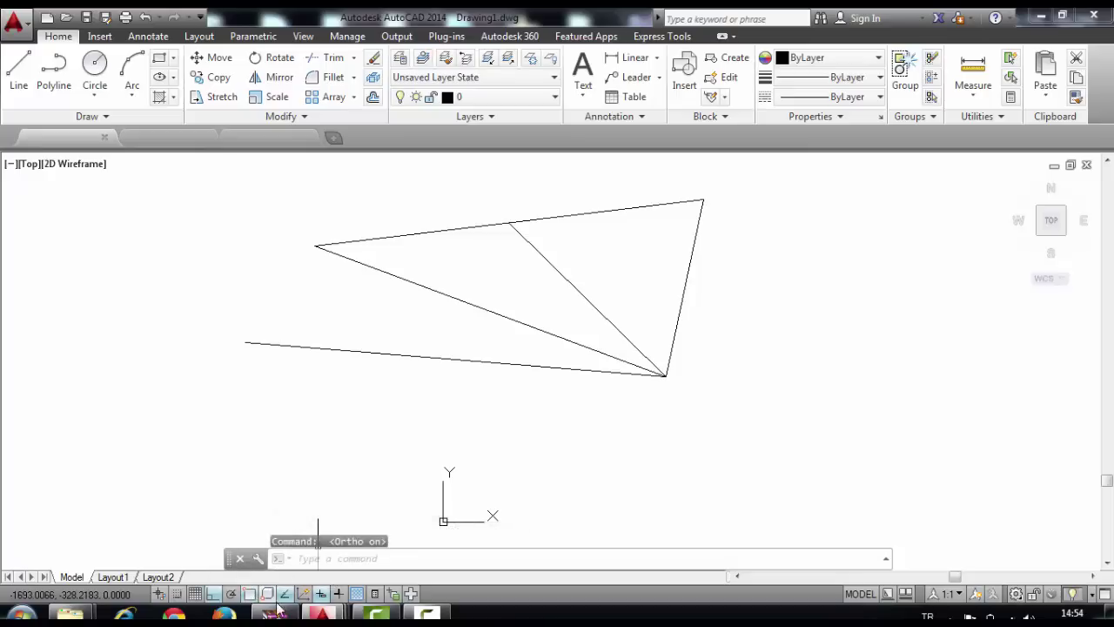
left_click(249, 594)
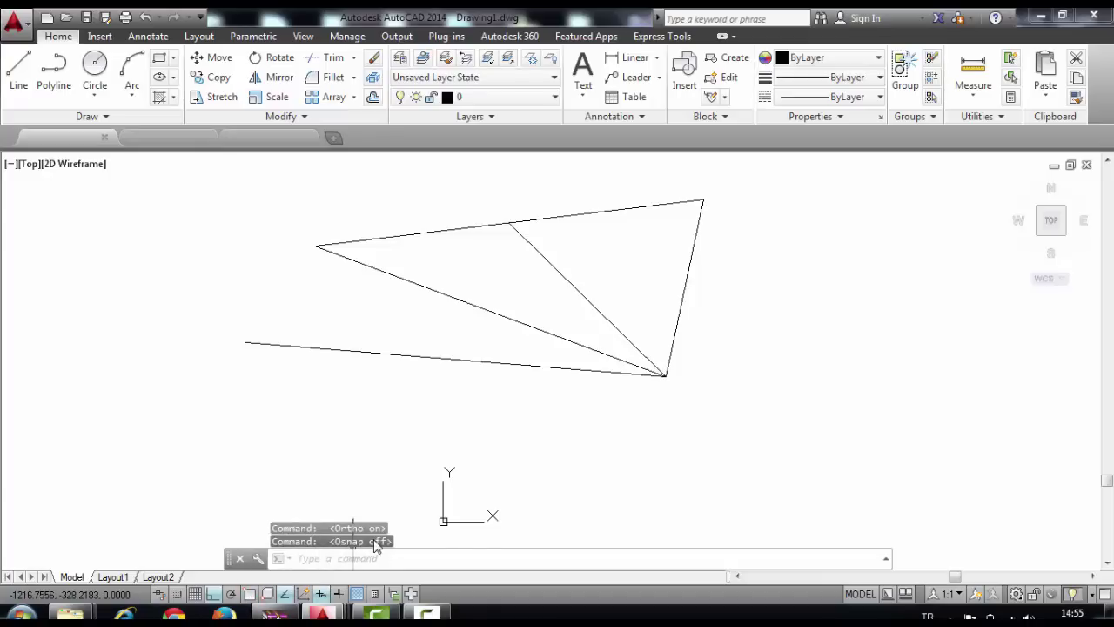
left_click(19, 70)
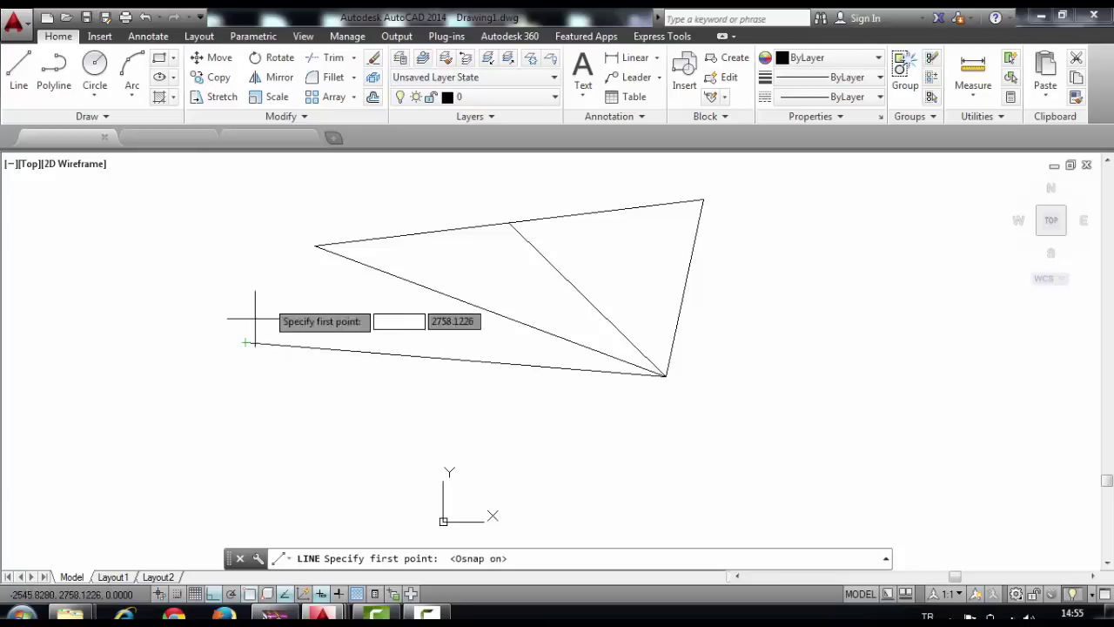
key("F3")
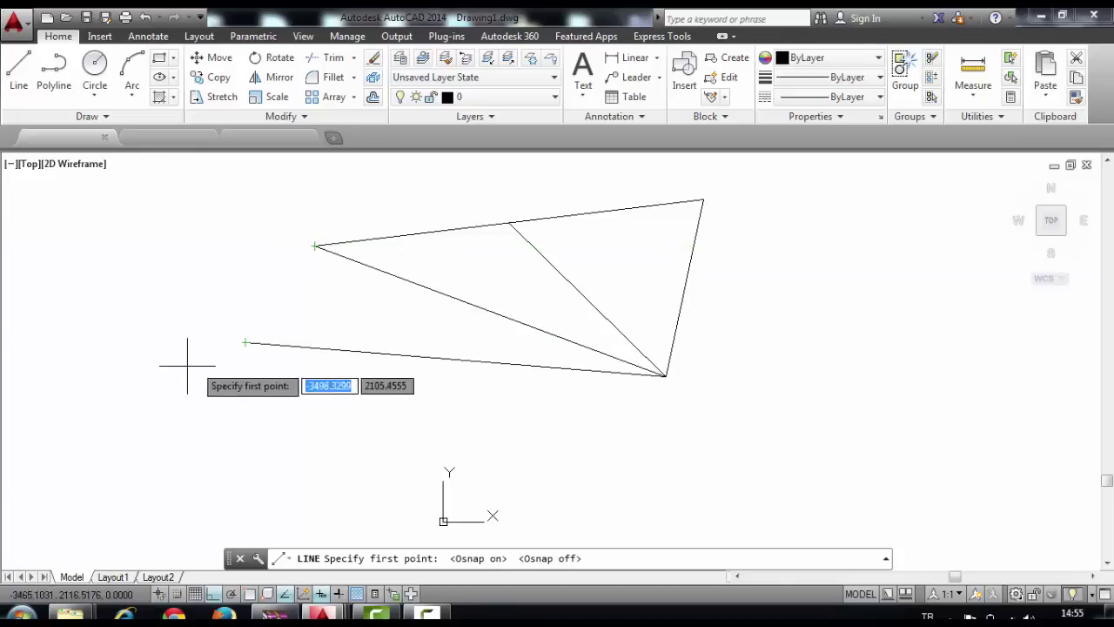
middle_click_drag(301, 267, 198, 295)
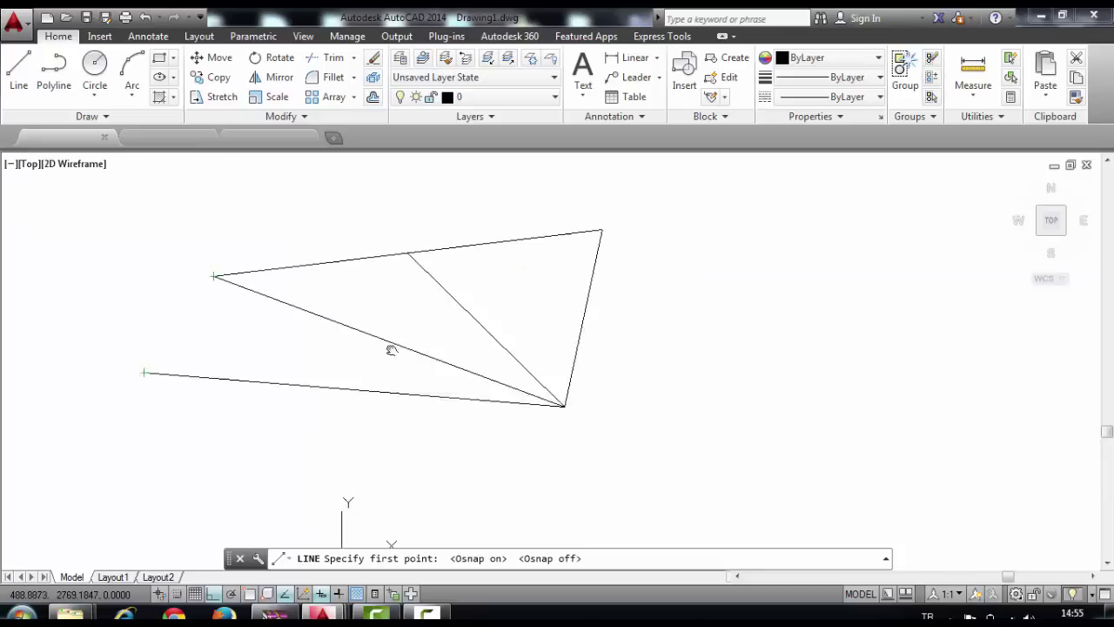
middle_click_drag(428, 276, 494, 250)
key("Escape")
key("Escape")
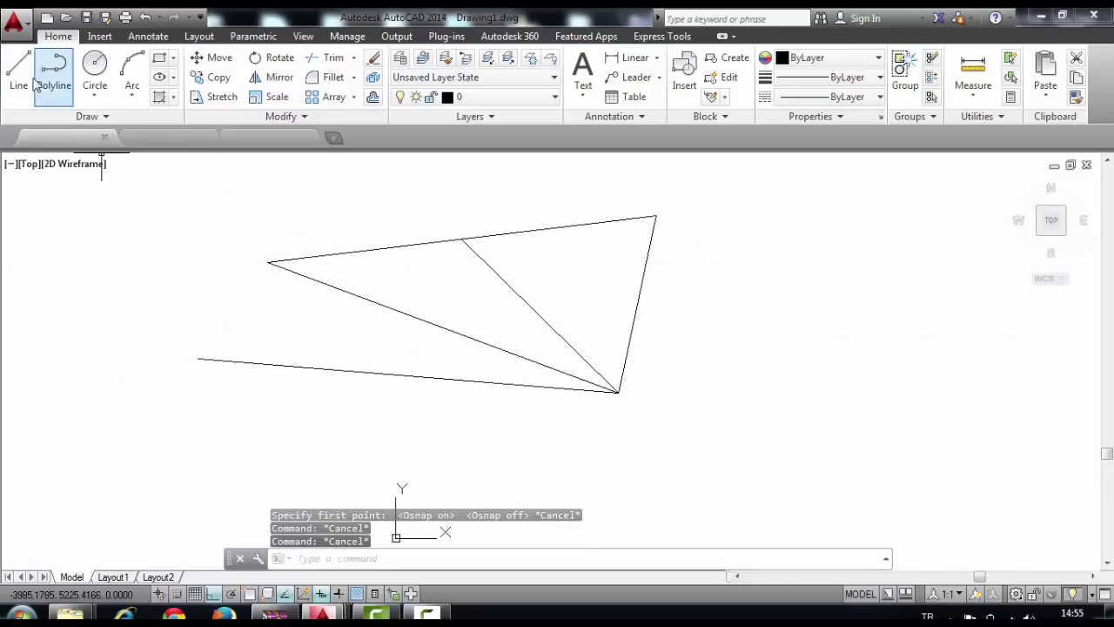
Draw a short vertical line rising from the long sloping line's left endpoint
left_click(18, 70)
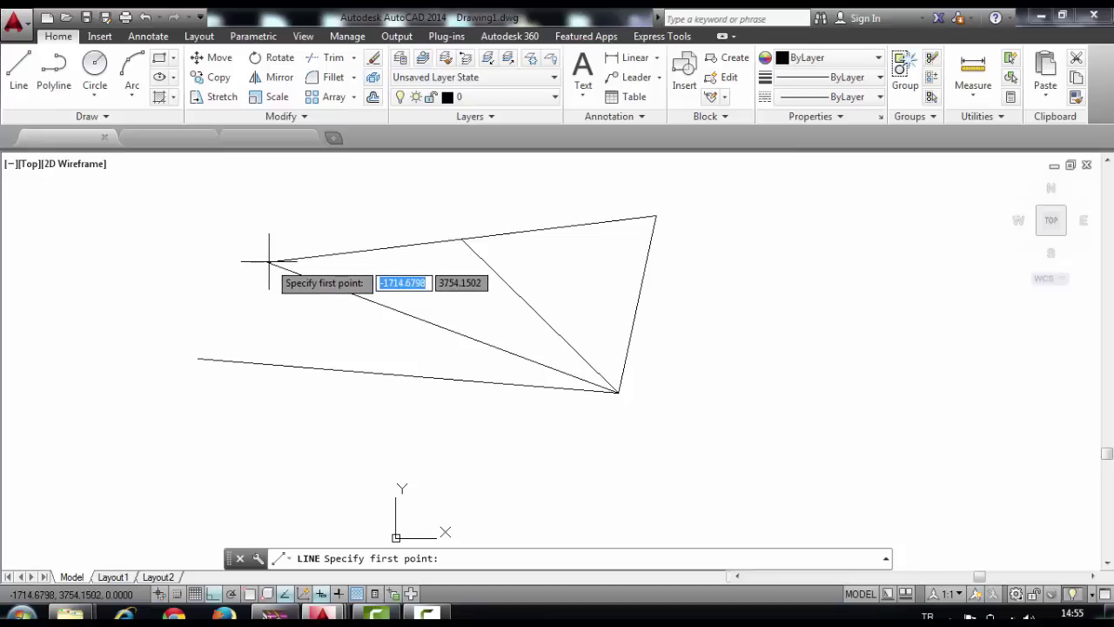
middle_click_drag(199, 360, 303, 357)
scroll(368, 336, "up", 5)
middle_click_drag(368, 336, 328, 329)
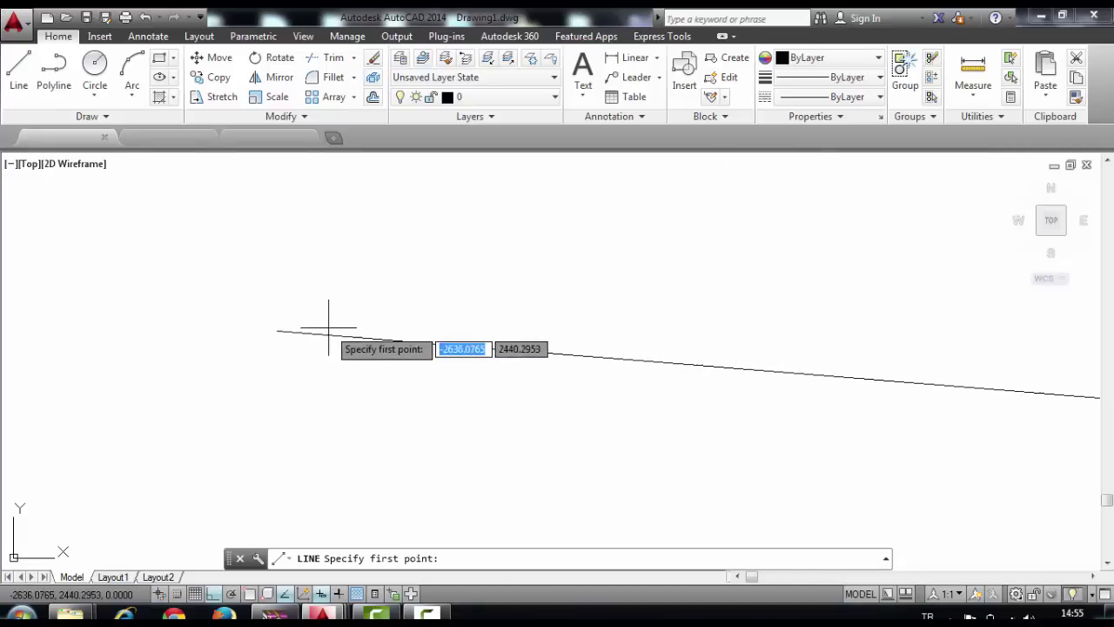
left_click(277, 330)
left_click(255, 233)
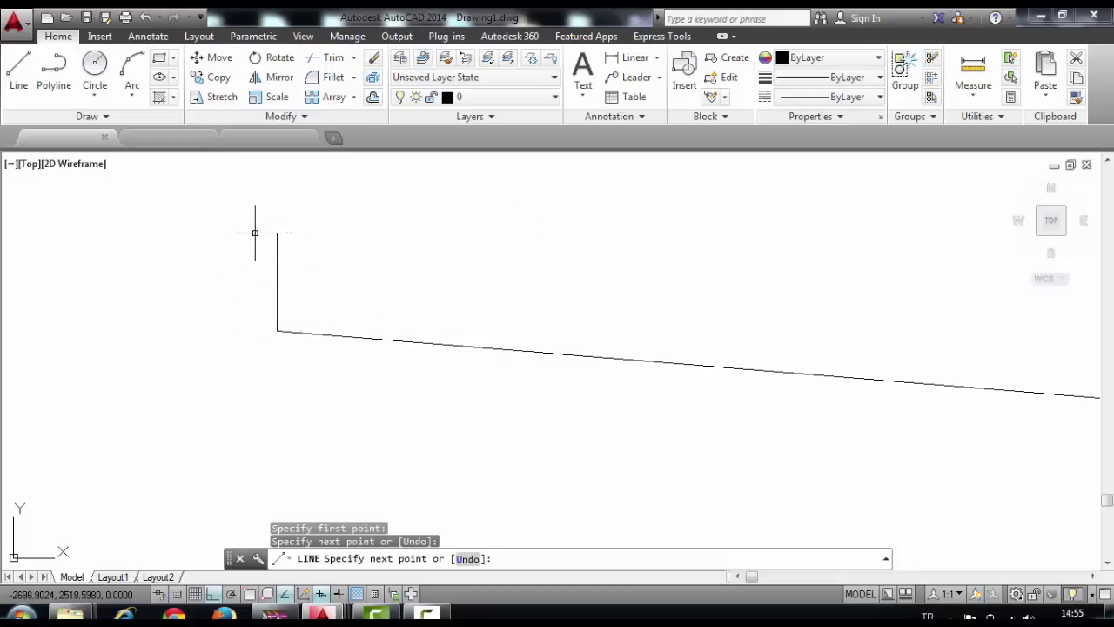
key("Escape")
Zoom out to the whole triangle and crossing-select all six lines
scroll(281, 336, "up", 2)
scroll(242, 281, "up", 2)
scroll(315, 276, "up", 2)
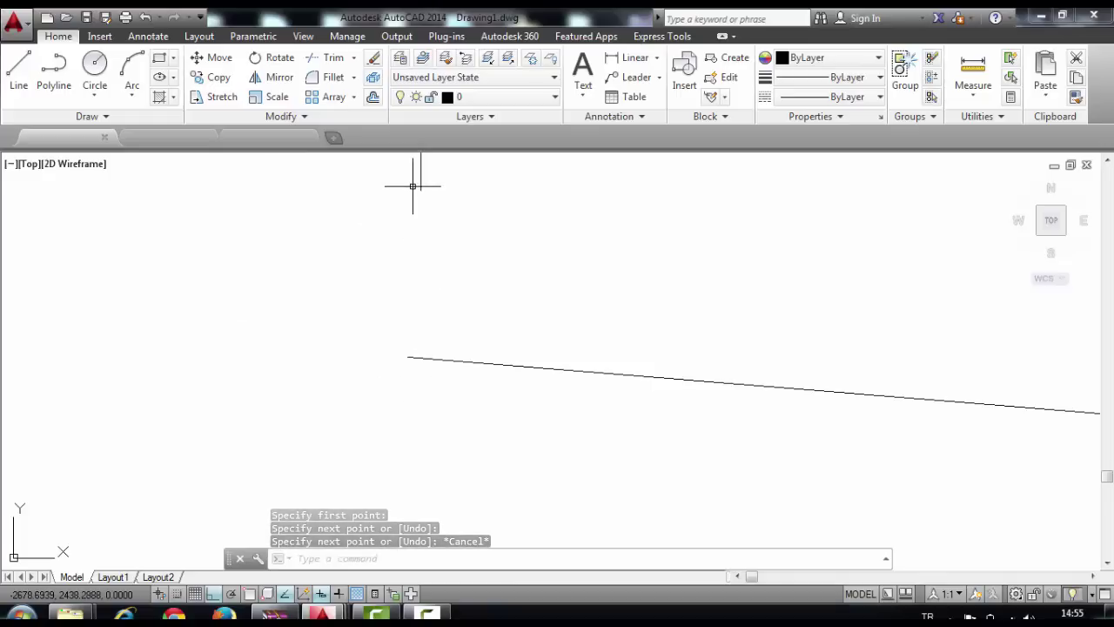
scroll(479, 368, "down", 1)
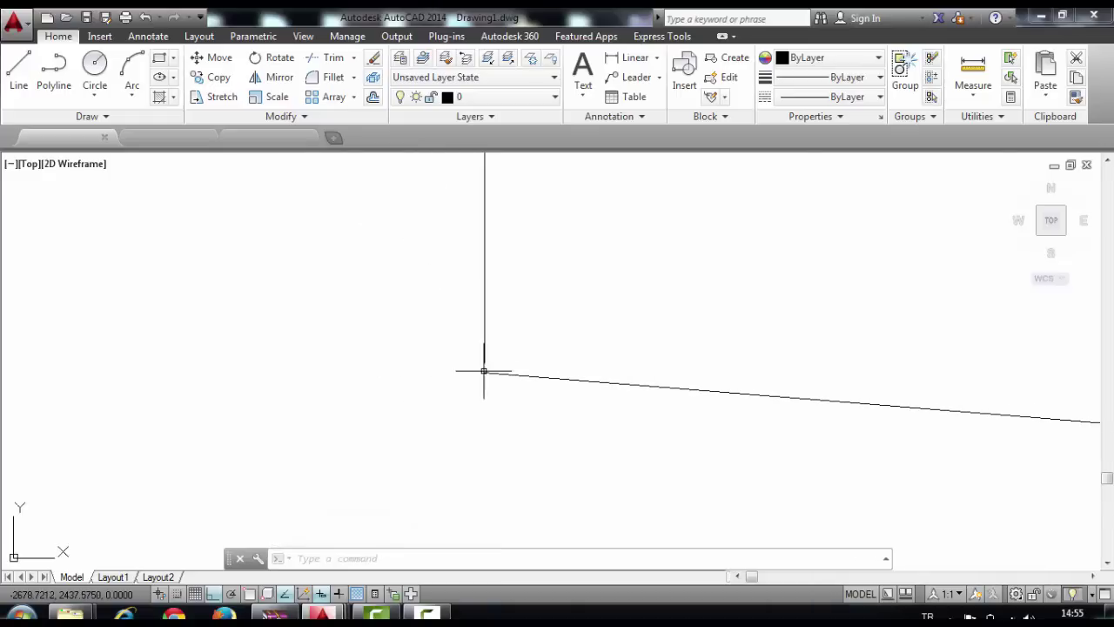
scroll(480, 368, "down", 2)
middle_click_drag(759, 354, 578, 401)
scroll(534, 376, "down", 4)
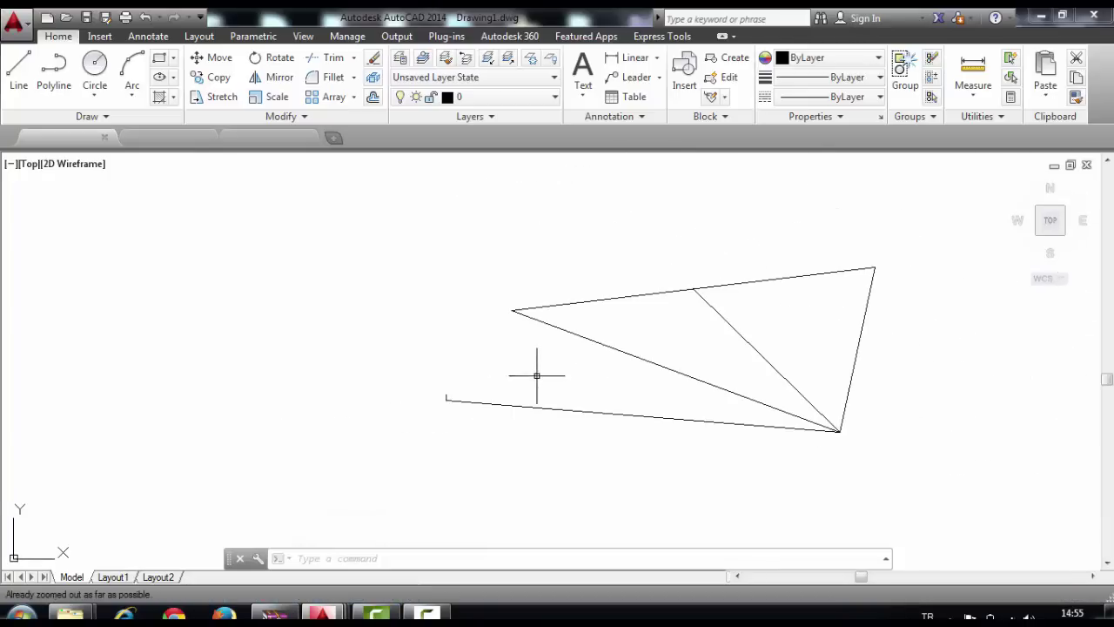
mouse_move(738, 382)
middle_mouse_down()
mouse_move(503, 367)
mouse_move(584, 362)
middle_mouse_up()
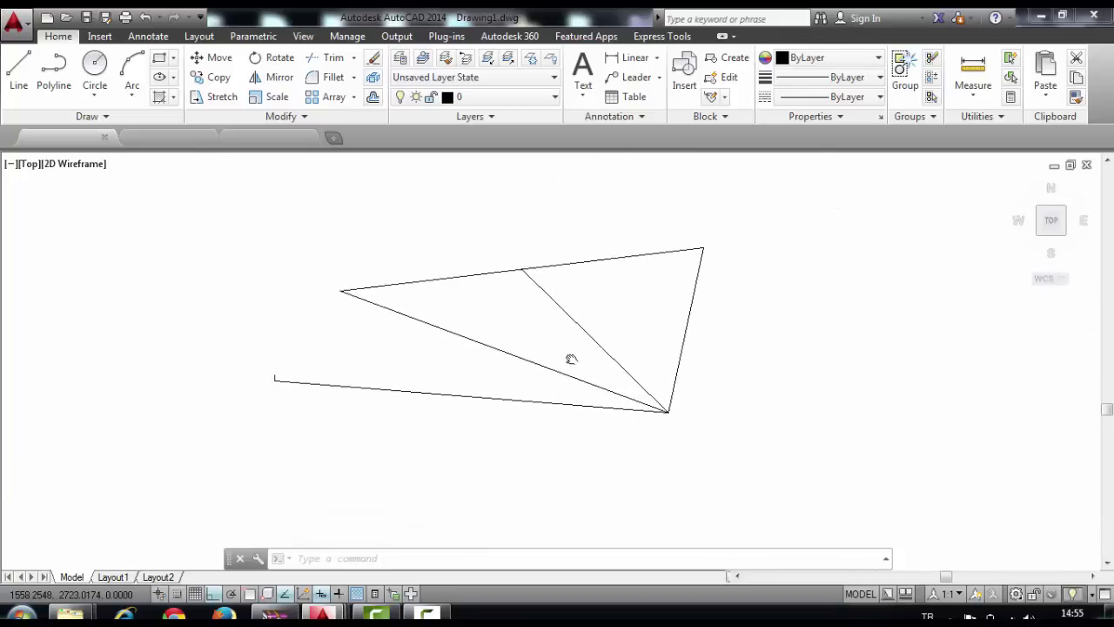
left_click(771, 482)
left_click(243, 198)
Erase the six selected lines and draw the top and right edges of a new outline
key("Delete")
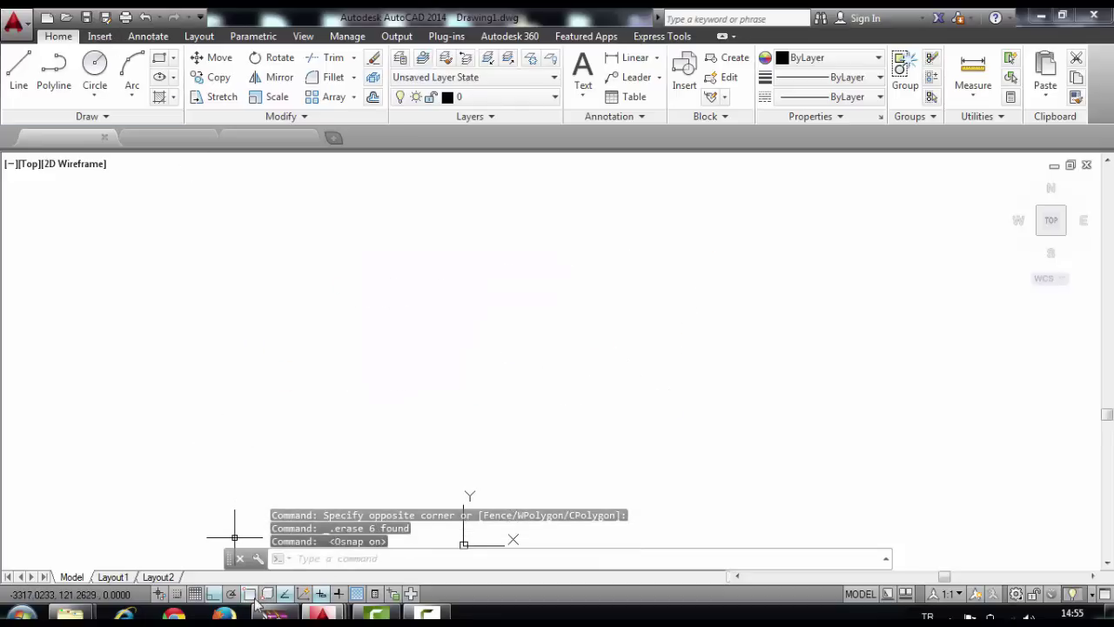
left_click(18, 69)
left_click(413, 263)
left_click(743, 239)
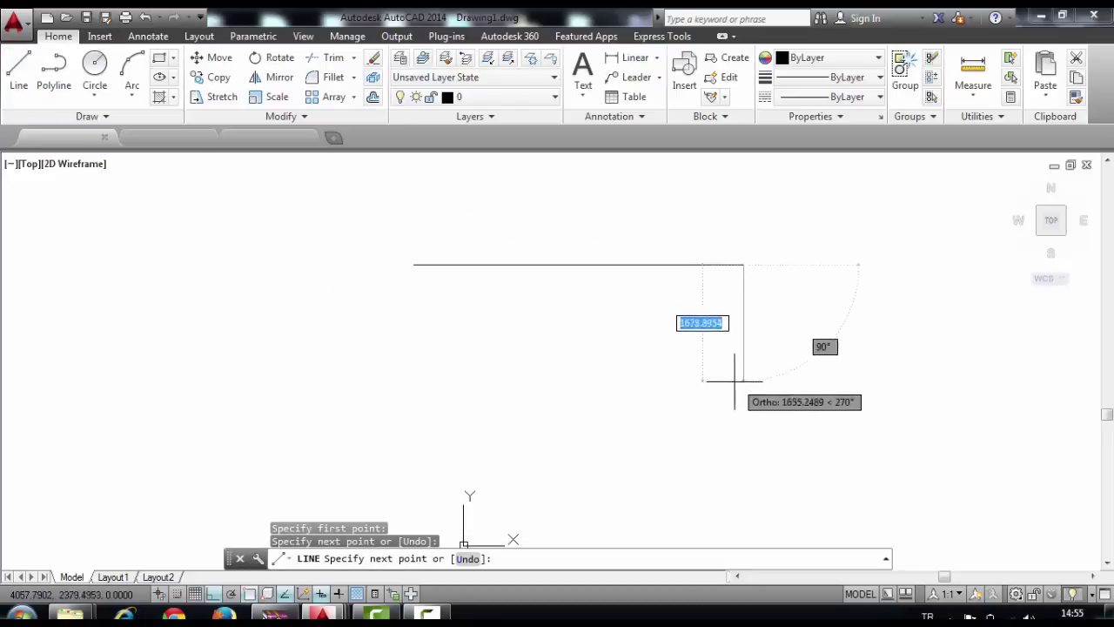
left_click(743, 393)
key("Return")
key("Return")
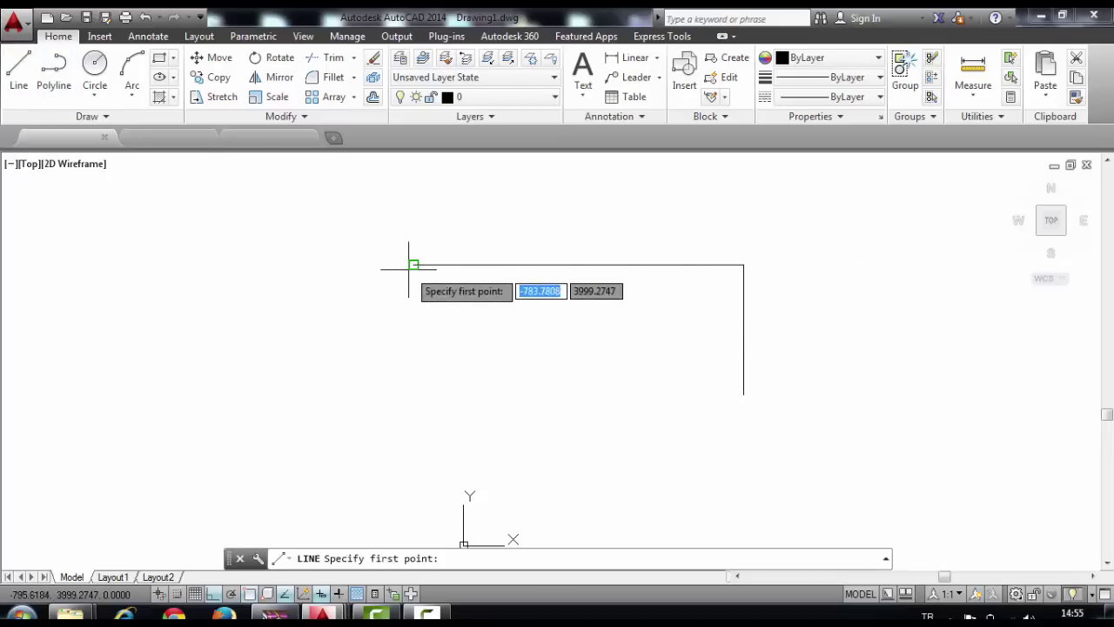
Draw the left side, bottom edge and a short offset right side to finish the outline
left_click(414, 264)
left_click(413, 433)
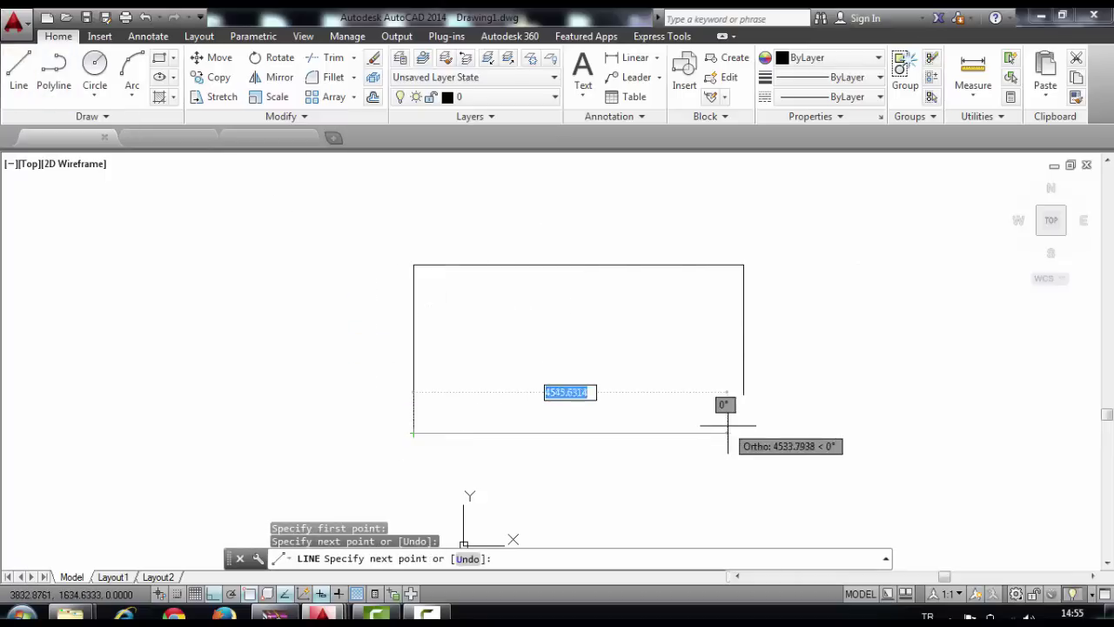
left_click(729, 432)
left_click(729, 350)
key("Escape")
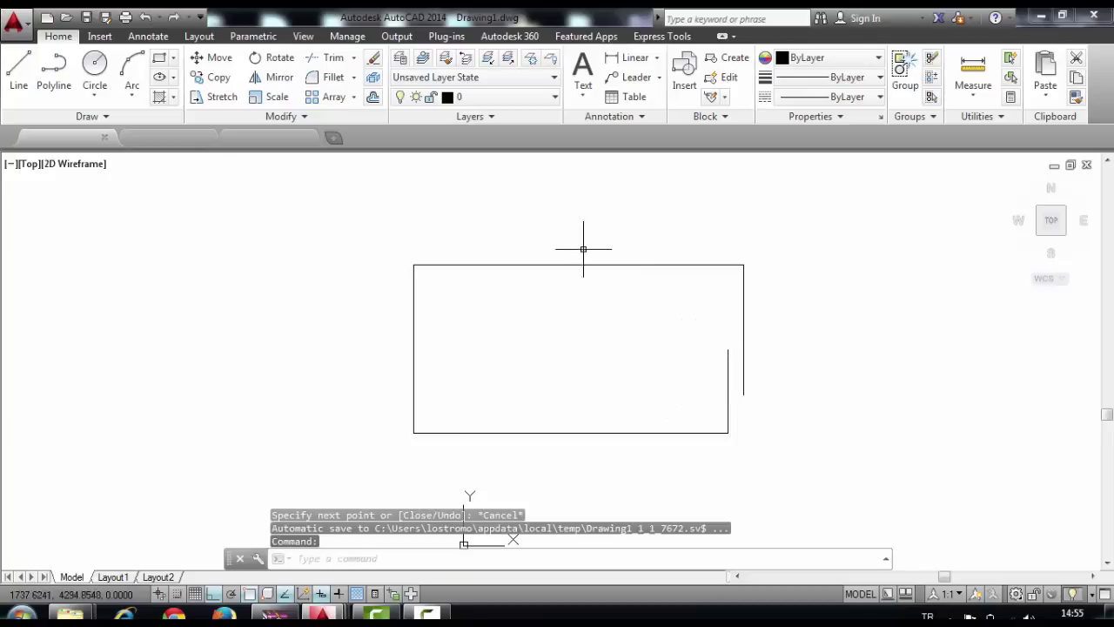
Pan around the outline and try starting a line at its top-left corner, then cancel
left_click(19, 68)
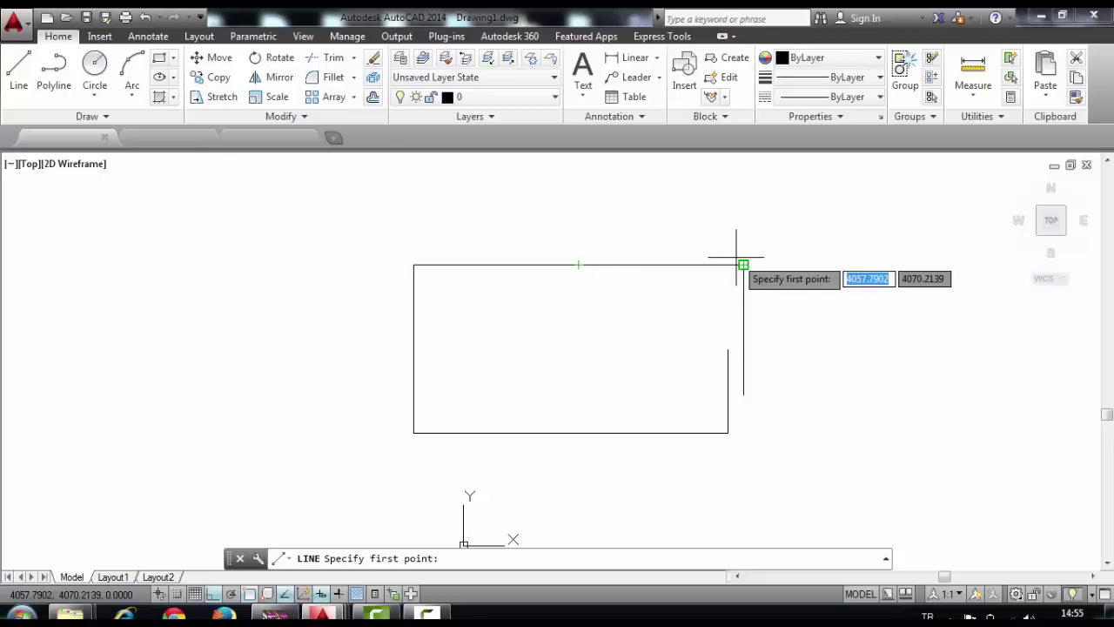
key("Escape")
key("Escape")
key("Escape")
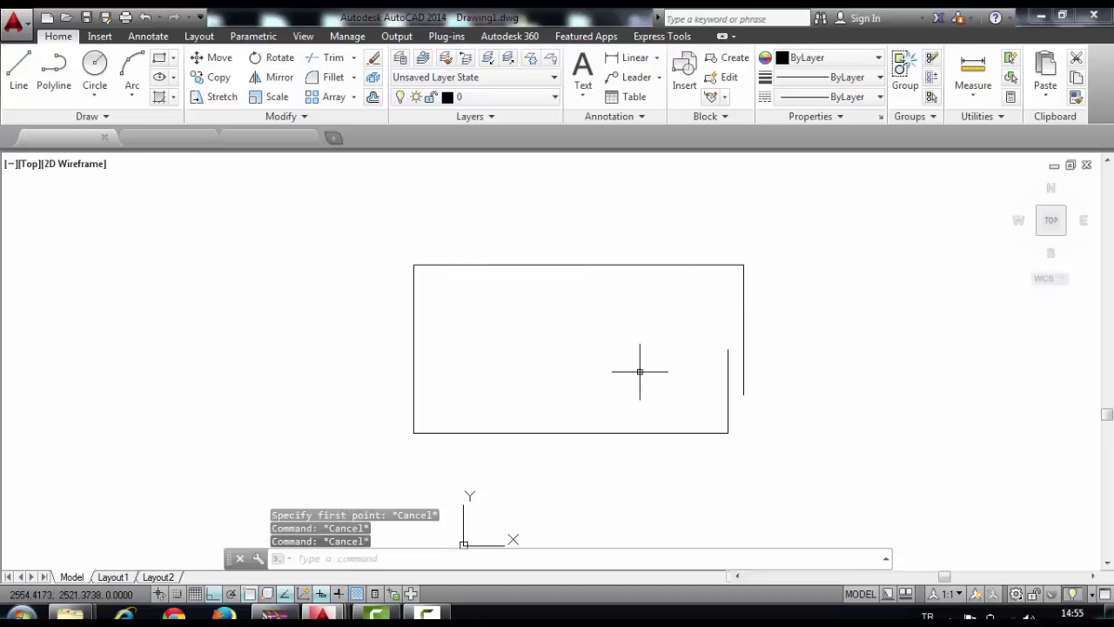
middle_click_drag(639, 372, 475, 429)
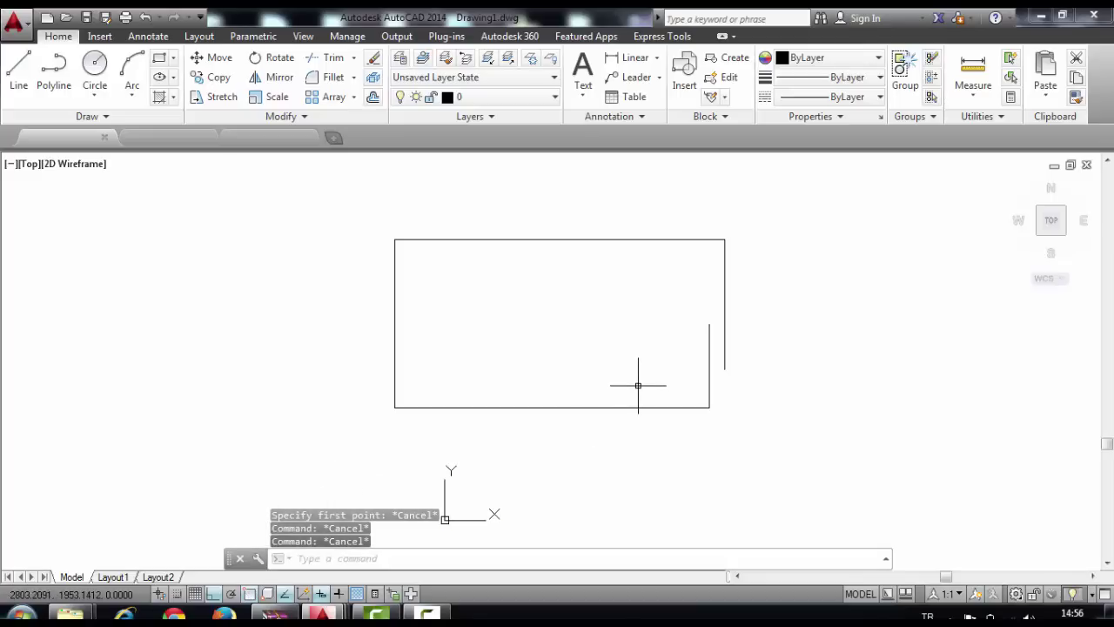
middle_click_drag(575, 333, 645, 371)
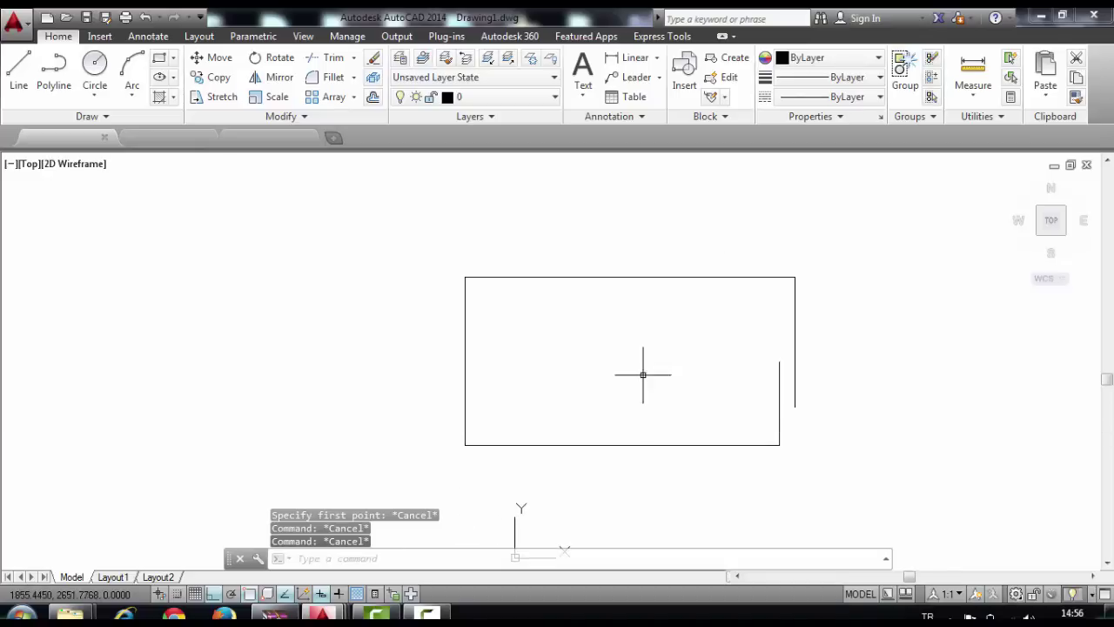
middle_click_drag(603, 287, 482, 227)
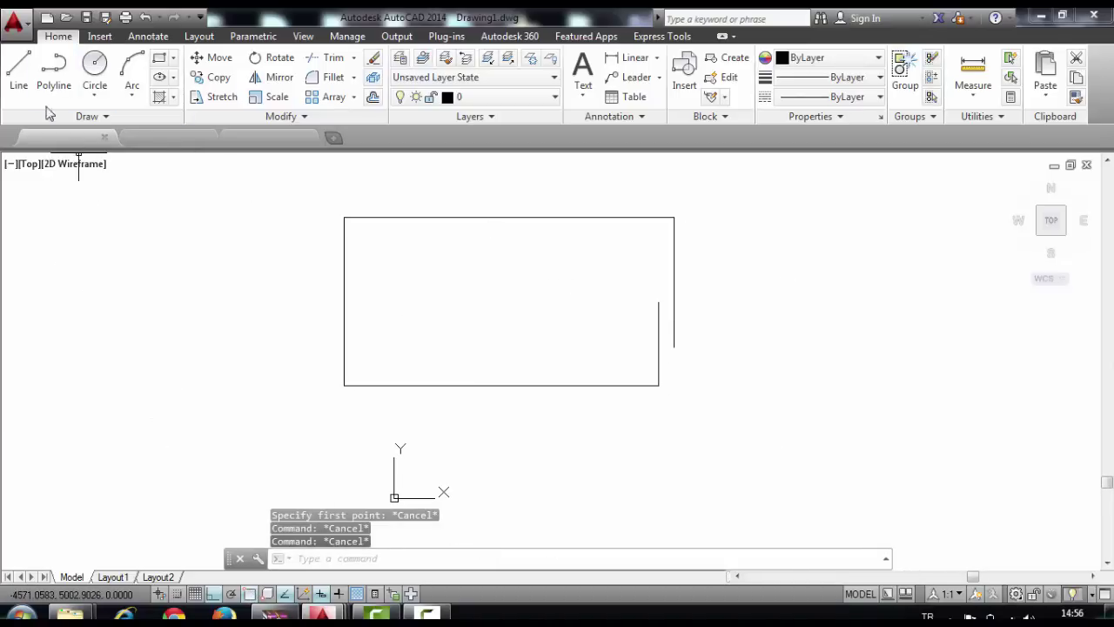
left_click(18, 70)
left_click(344, 217)
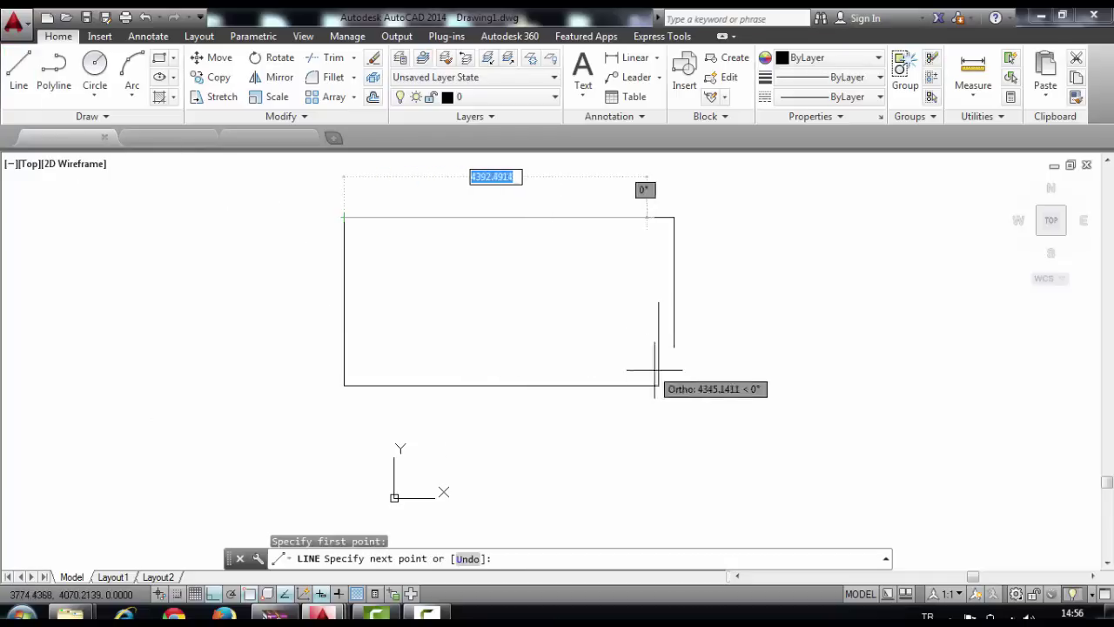
key("Escape")
key("Escape")
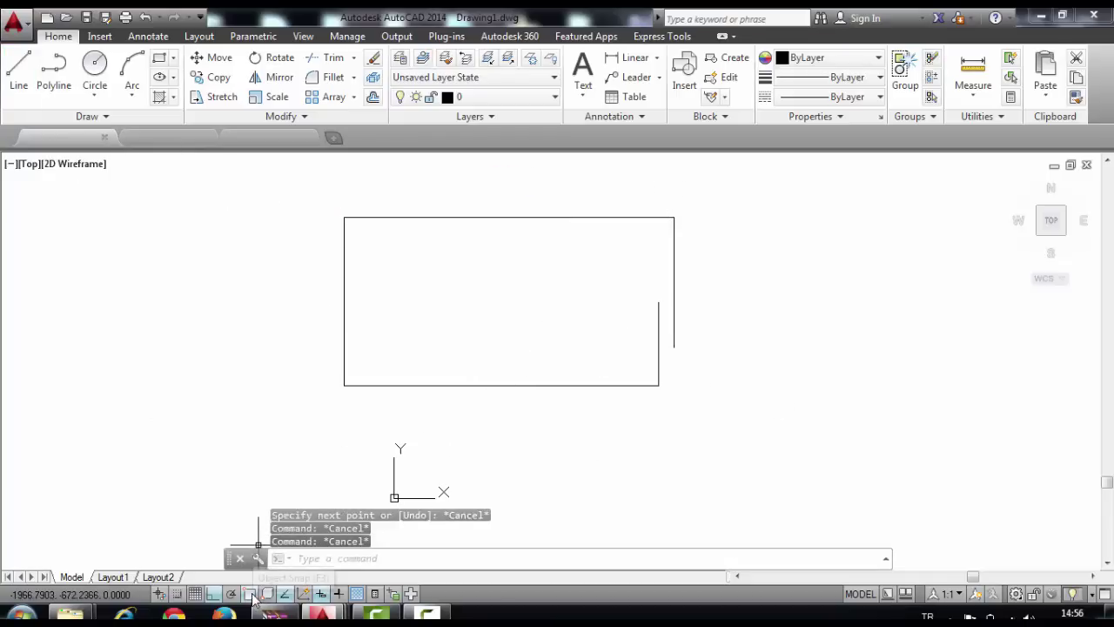
Enable only the Endpoint mode on the Drafting Settings Object Snap tab
right_click(251, 594)
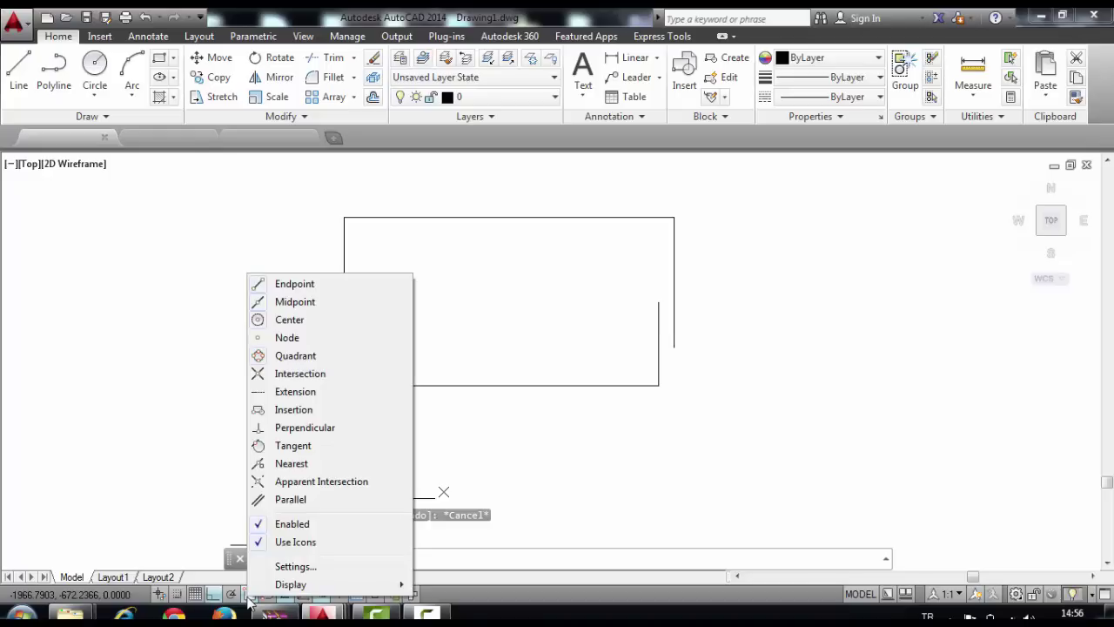
left_click(291, 567)
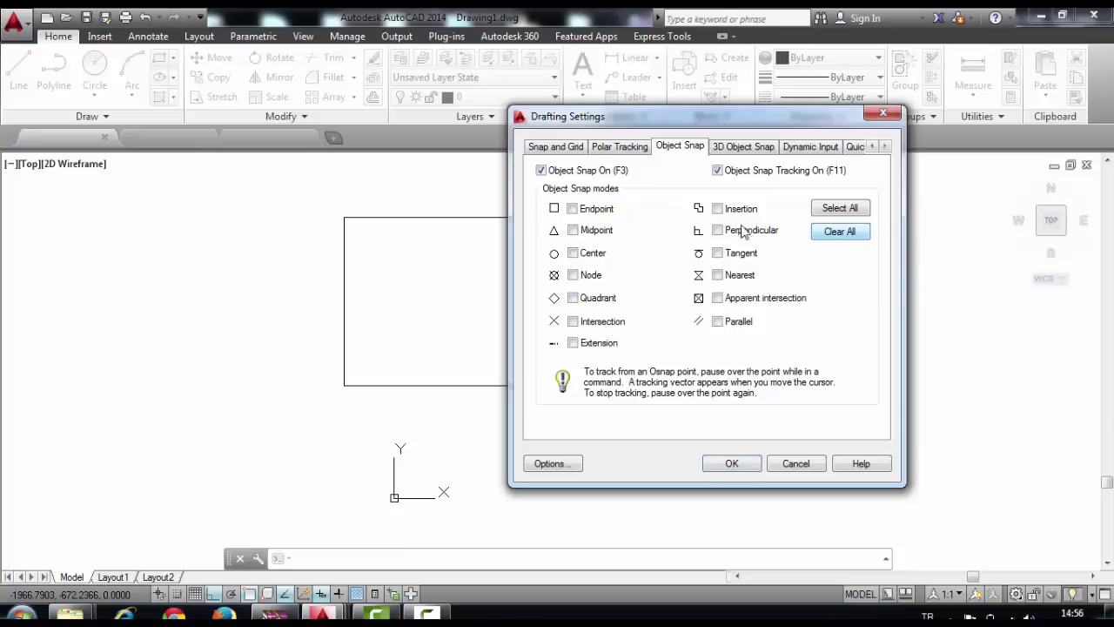
left_click(732, 464)
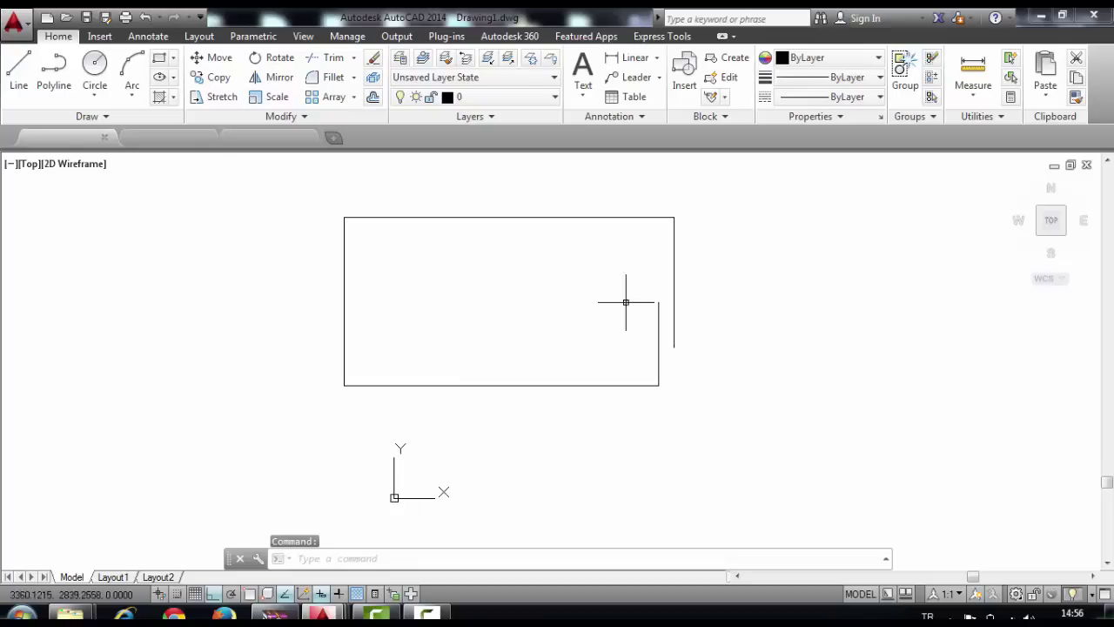
right_click(249, 593)
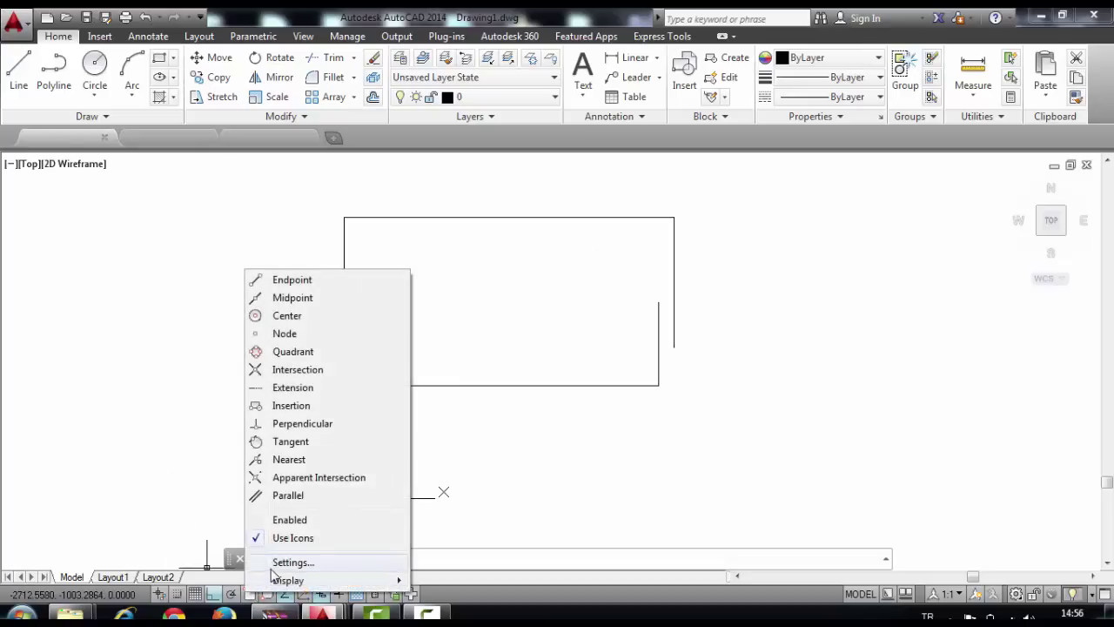
left_click(280, 562)
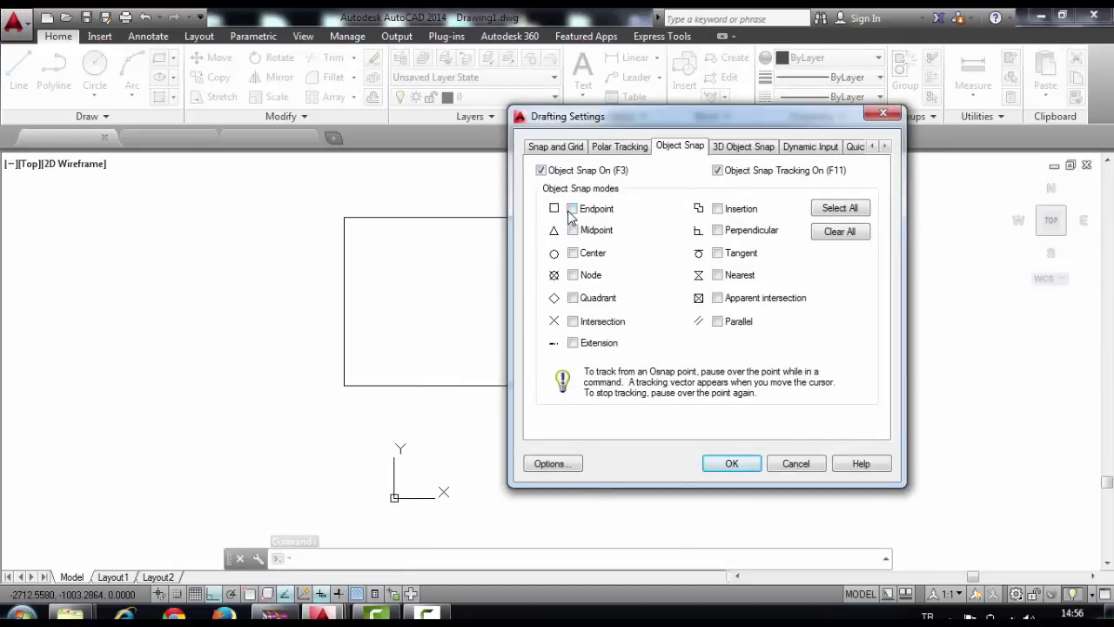
left_click(572, 210)
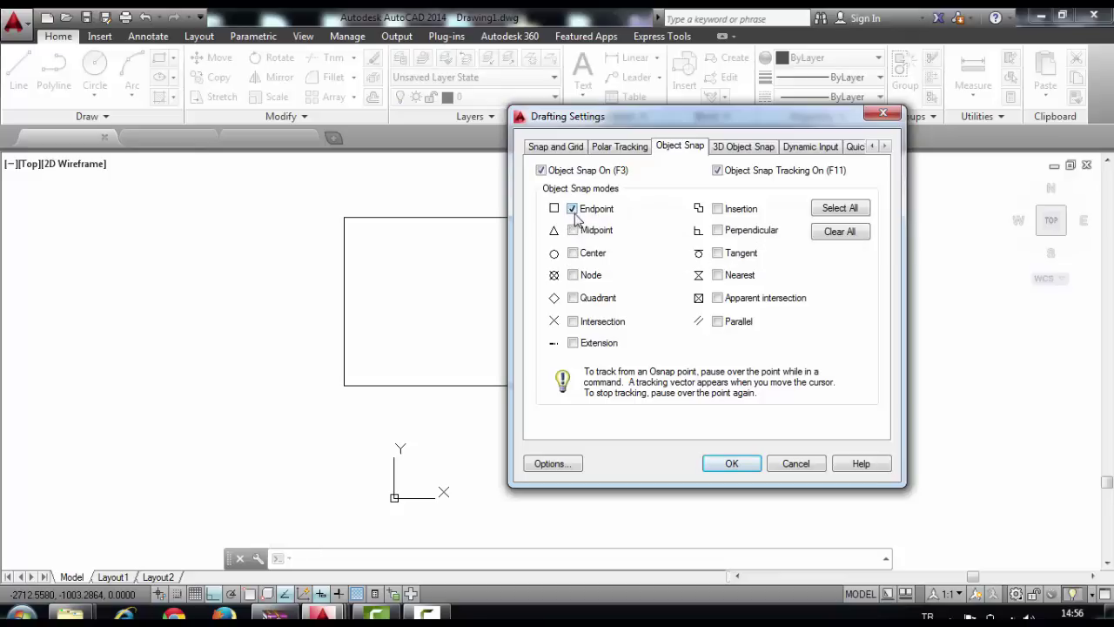
left_click(705, 457)
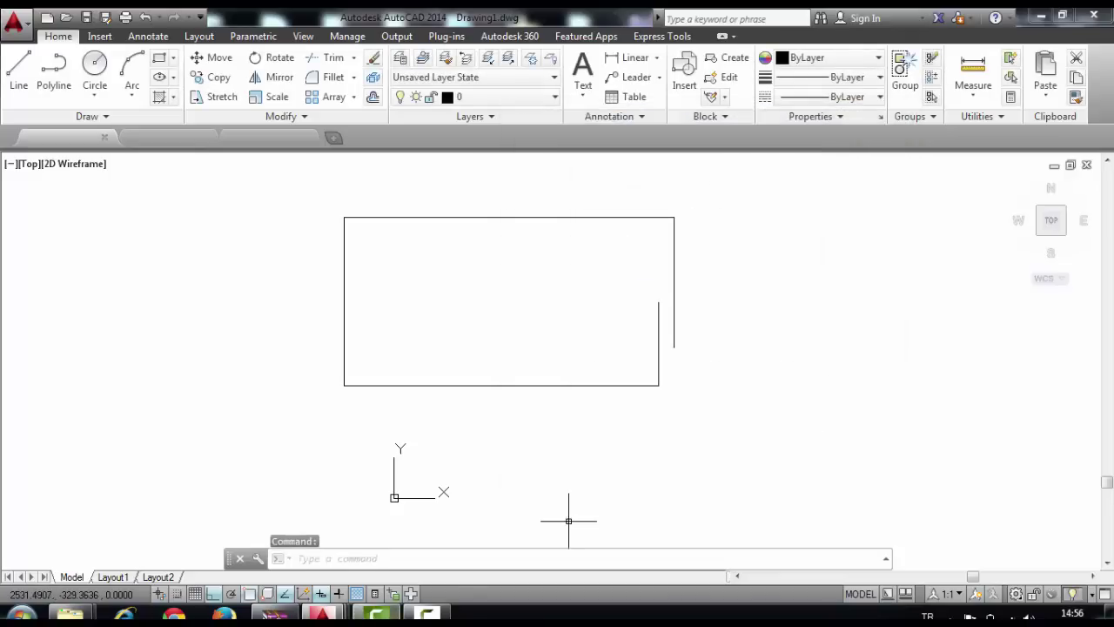
Start a new line and bring up the Object Snap status-bar menu
left_click(18, 69)
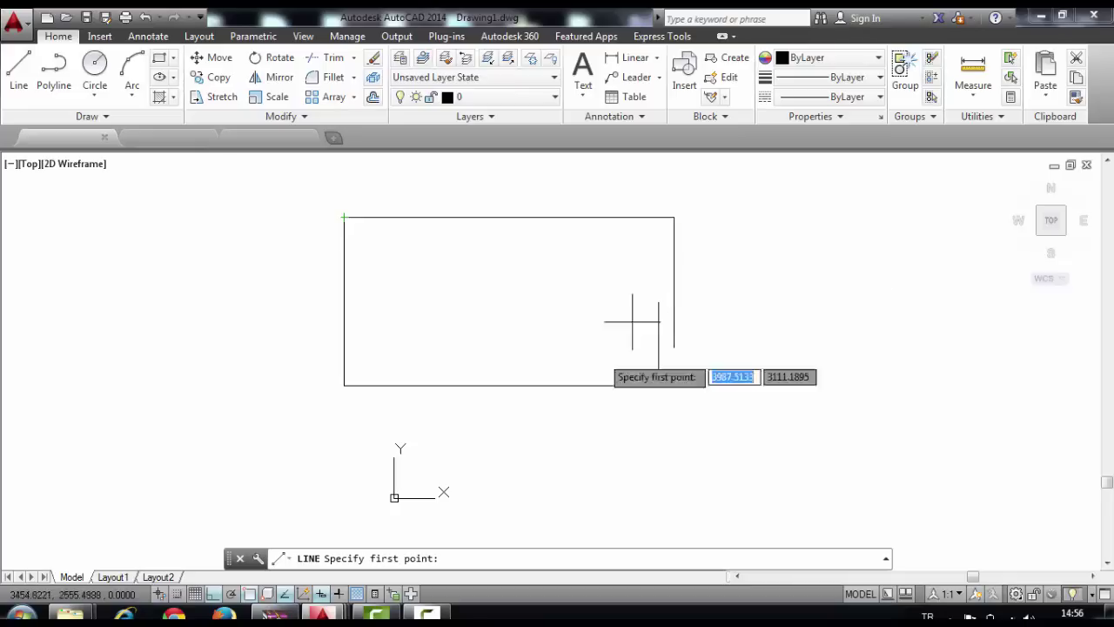
right_click(251, 595)
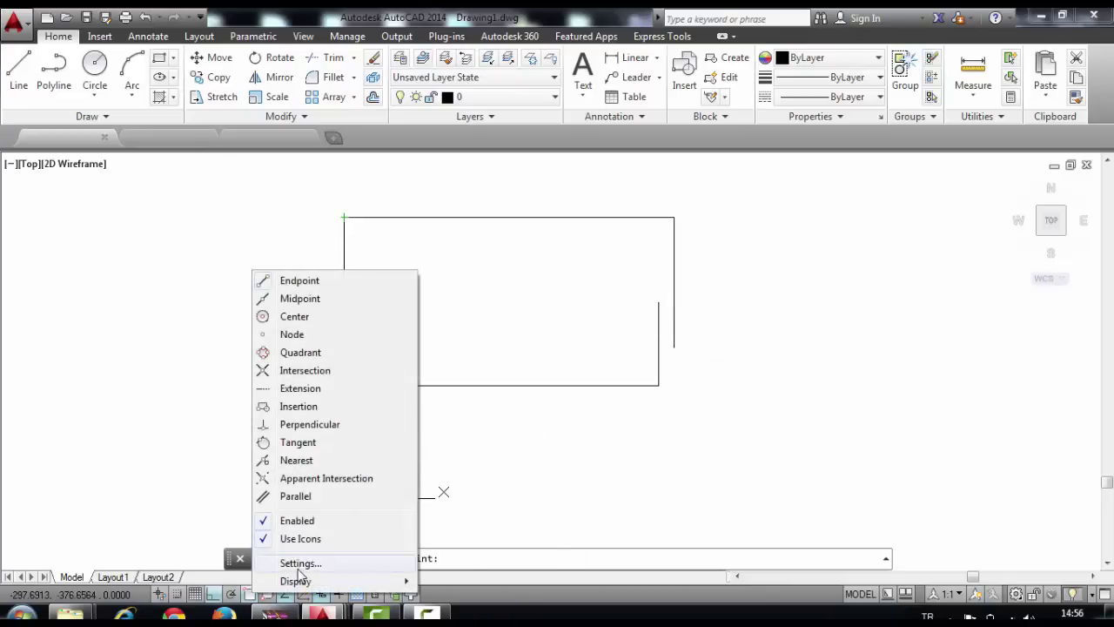
Enable Endpoint and Midpoint snaps, then draw a line from the top-edge midpoint to the bottom edge
left_click(300, 563)
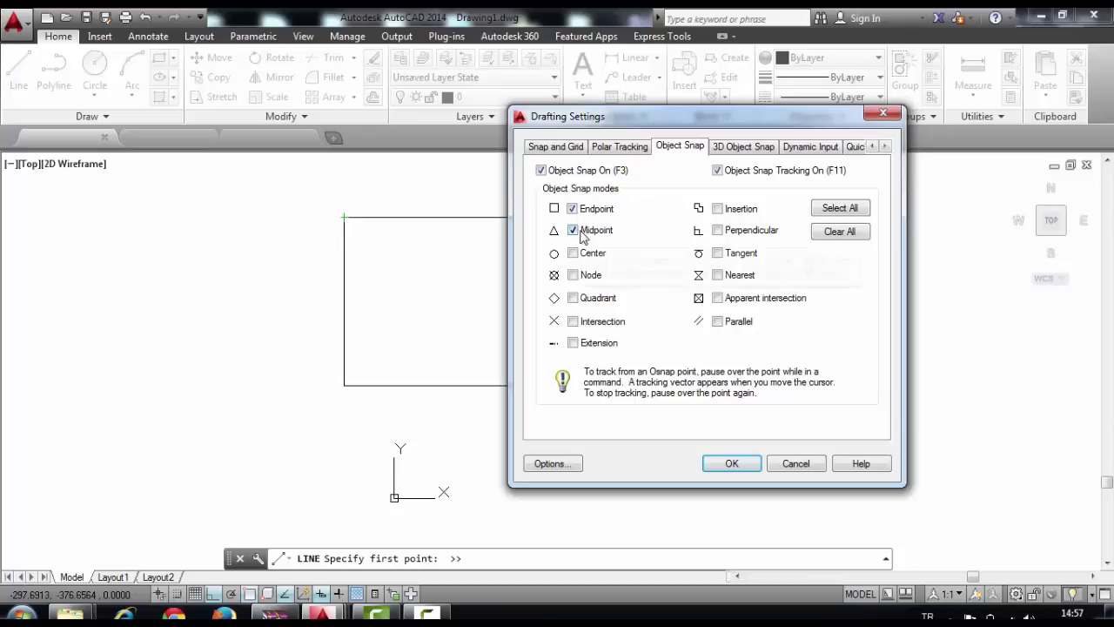
left_click(732, 464)
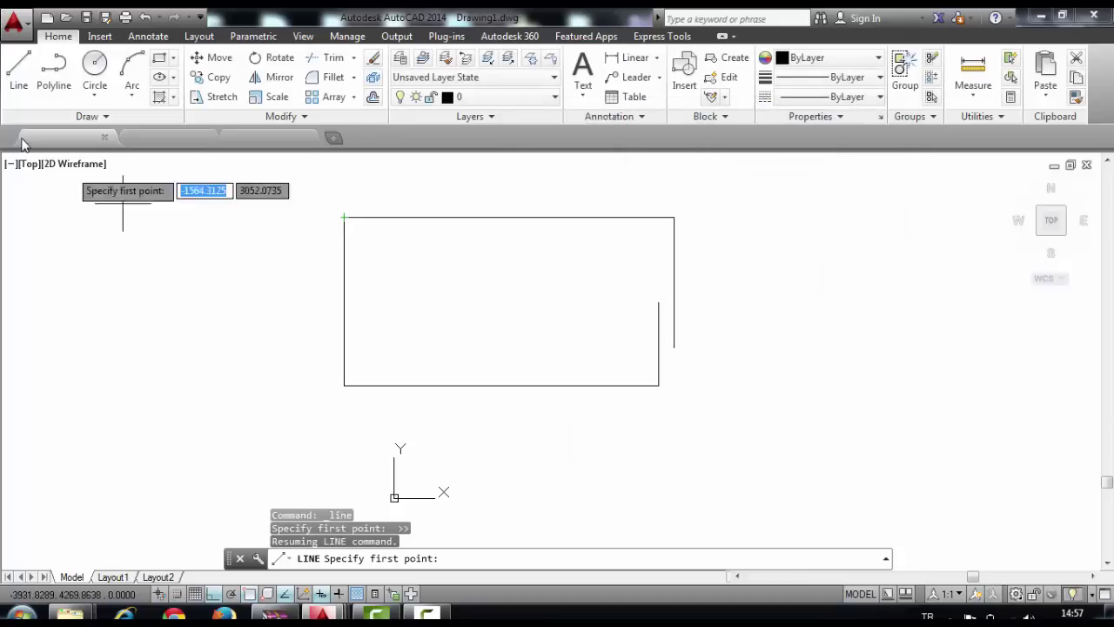
left_click(19, 72)
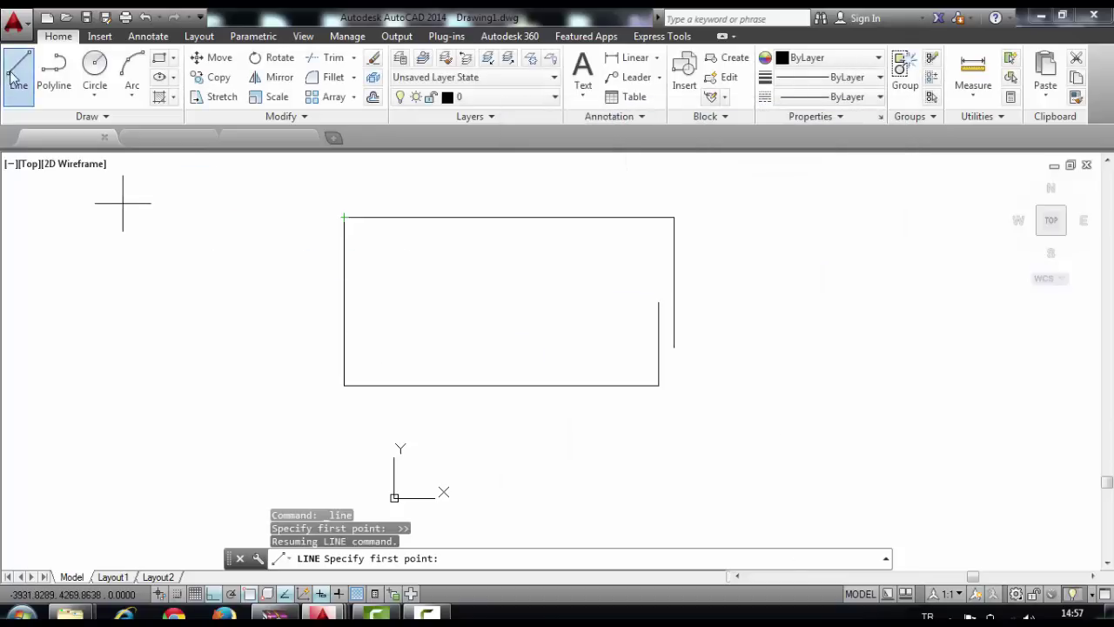
left_click(509, 217)
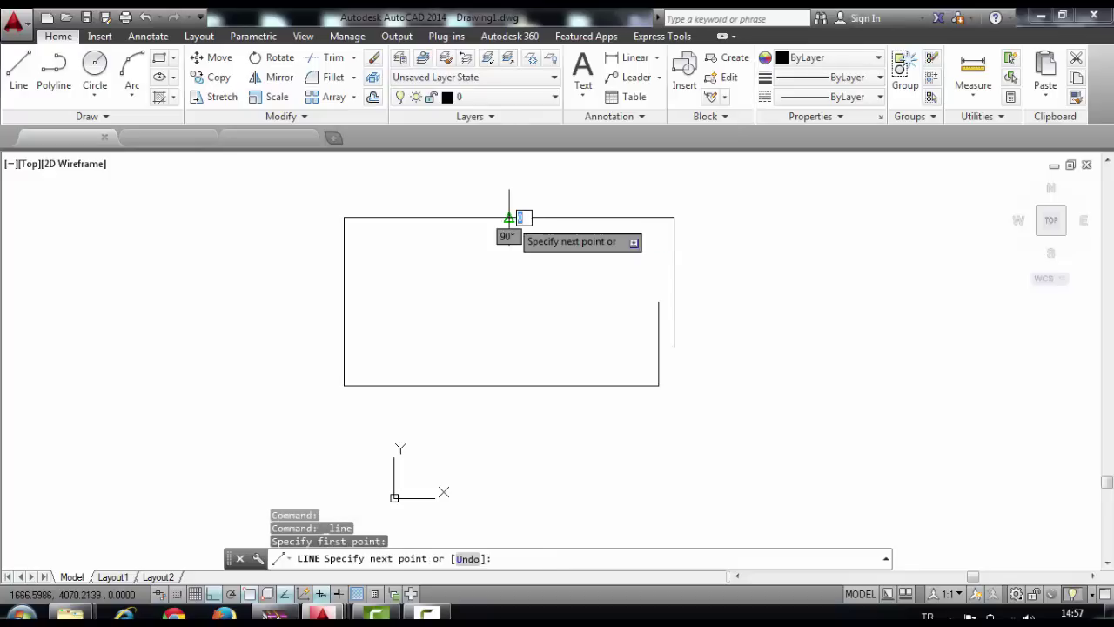
left_click(500, 385)
key("Escape")
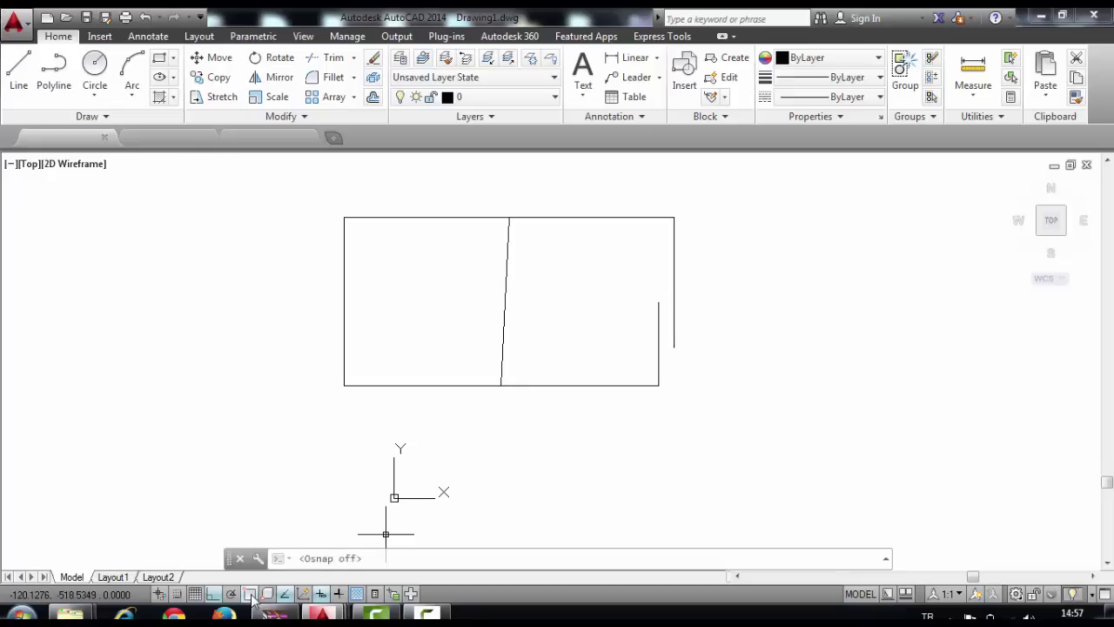
Open and close the object snap settings, cancelling the pending line
left_click(19, 70)
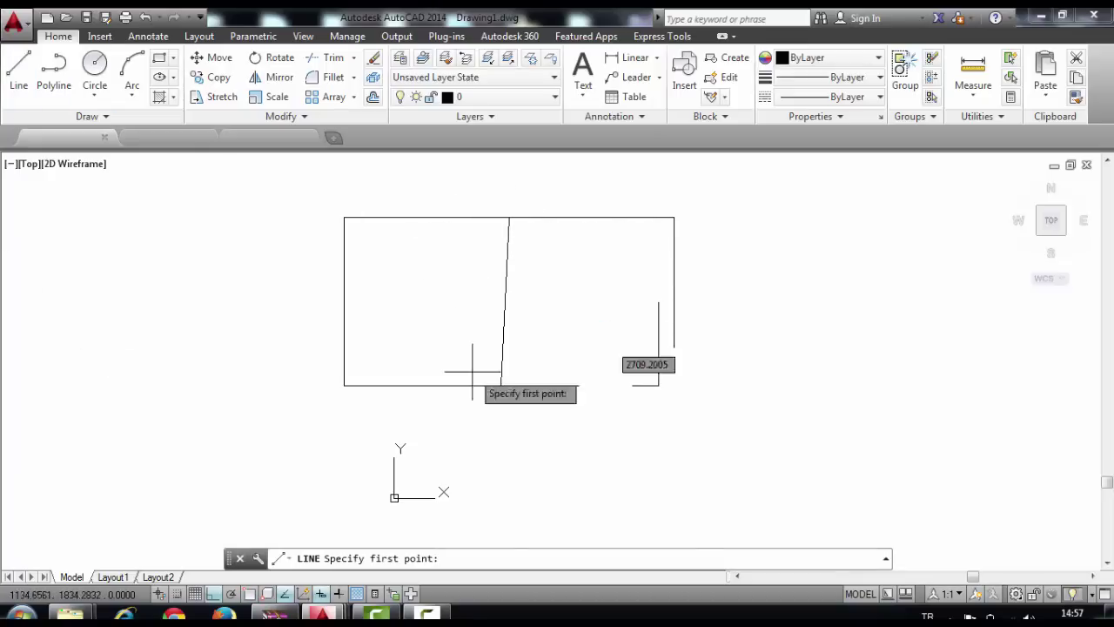
right_click(251, 601)
left_click(296, 566)
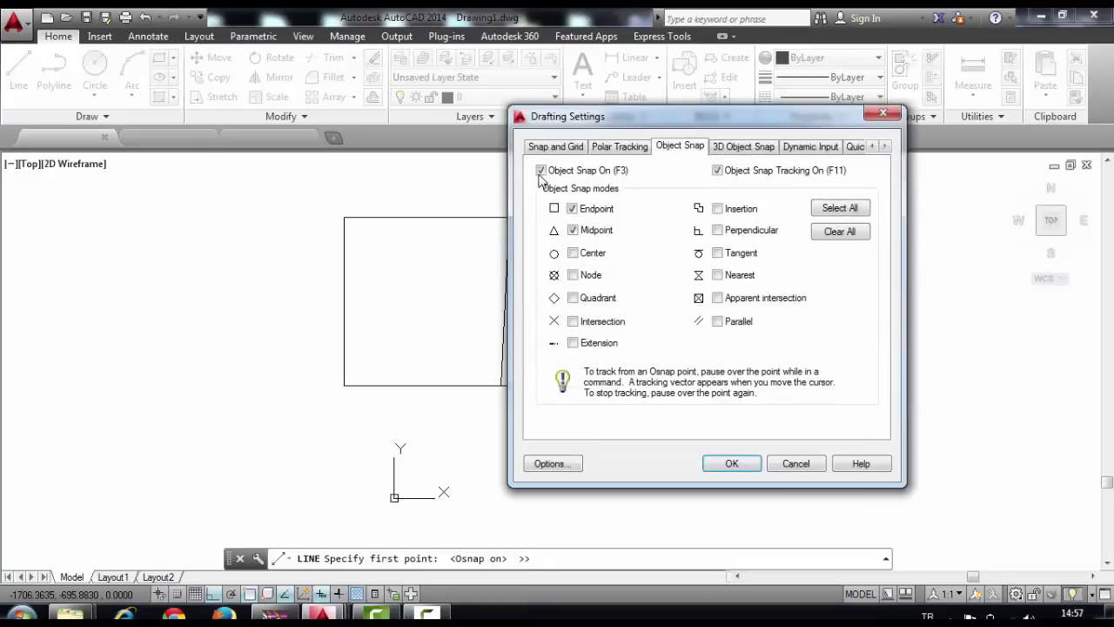
left_click(736, 466)
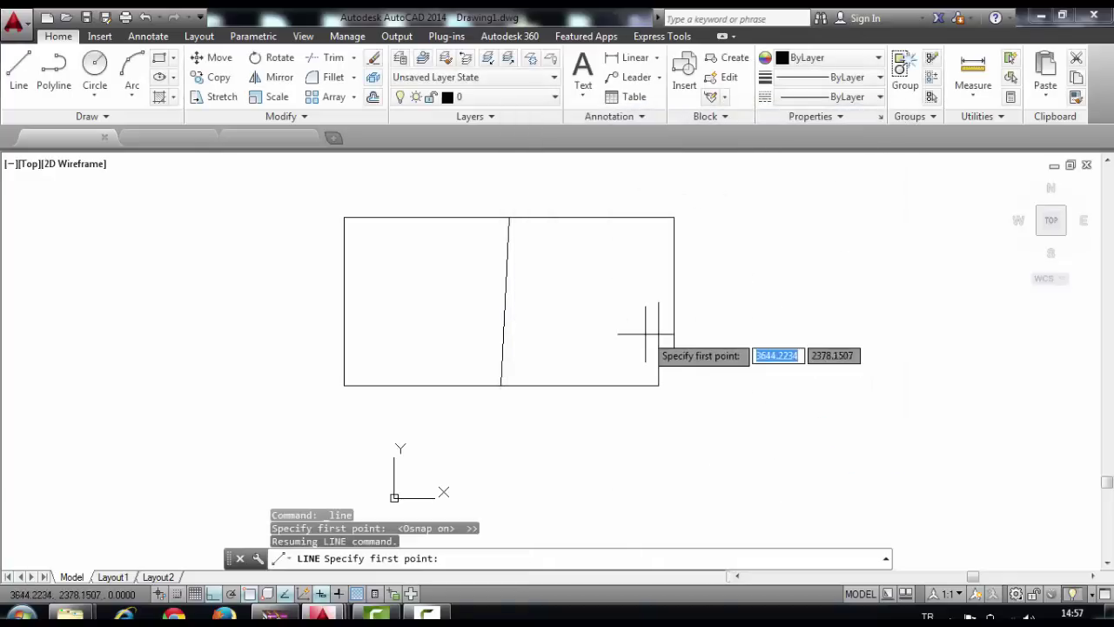
key("Escape")
Window-select and erase all six lines, then switch to the 00 (1).dwg cross drawing
left_click(770, 443)
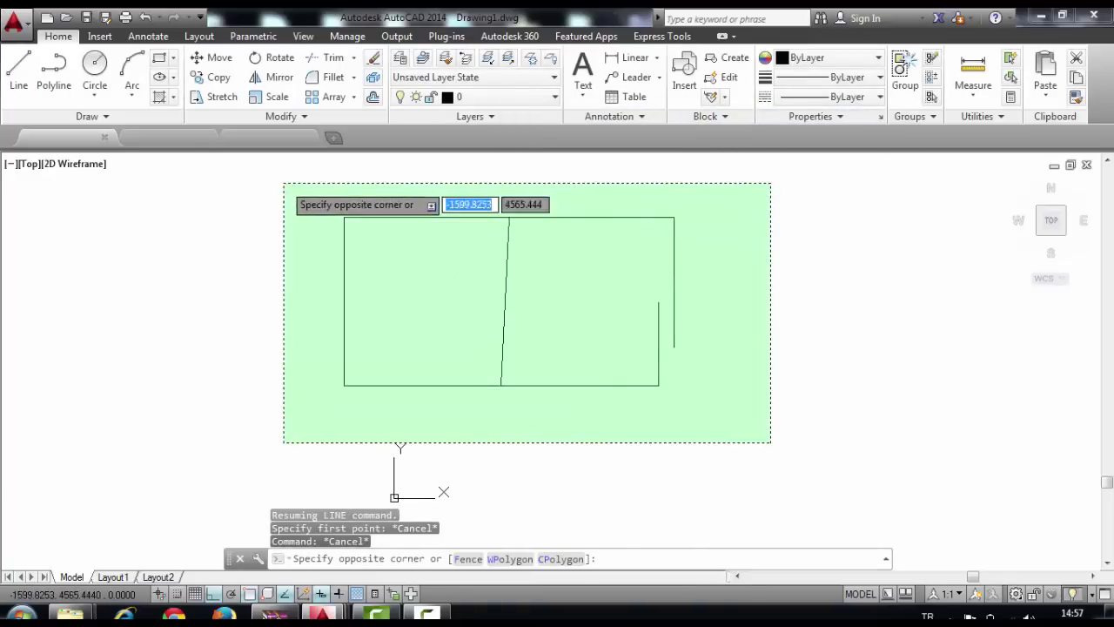
left_click(282, 182)
key("Delete")
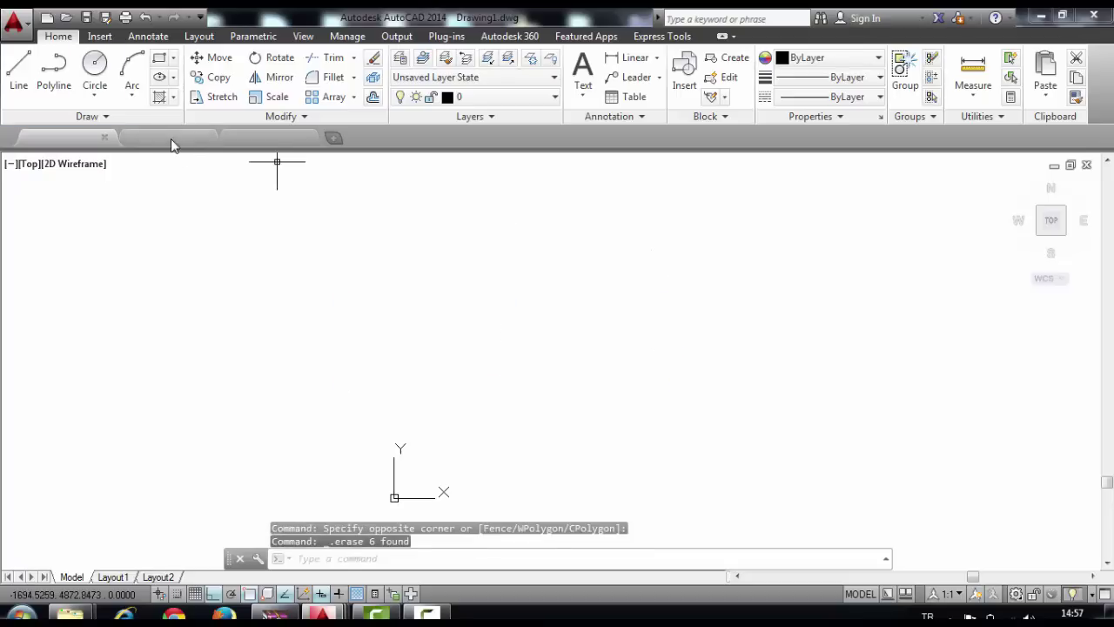
left_click(170, 138)
mouse_move(487, 345)
middle_mouse_down()
mouse_move(506, 326)
mouse_move(615, 323)
mouse_move(576, 355)
middle_mouse_up()
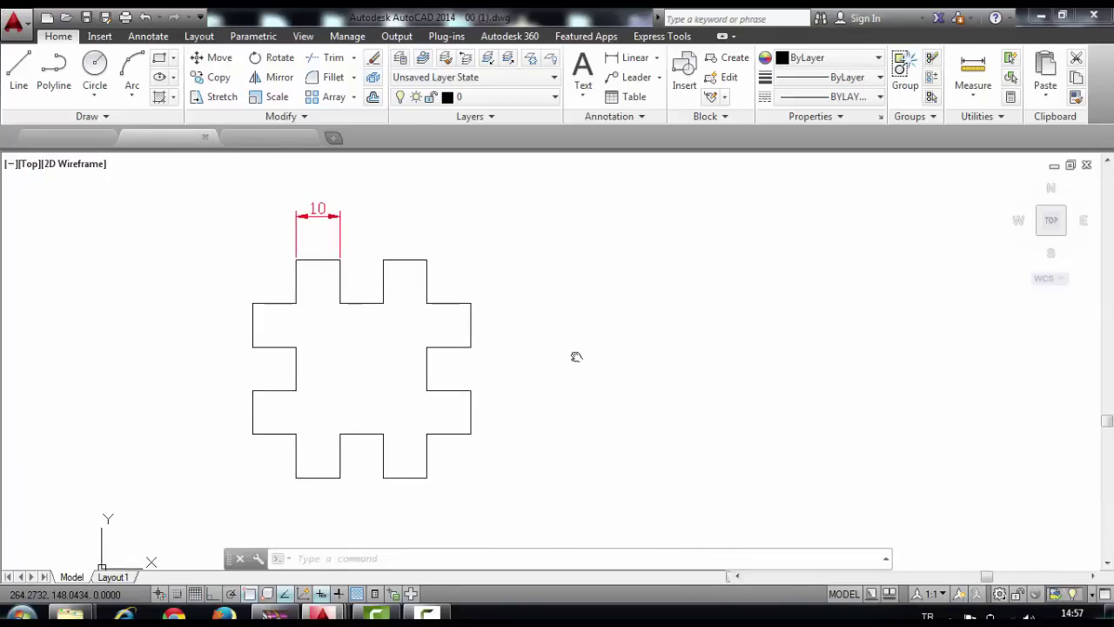
Right of the cross, draw three 10-unit Ortho segments: right, down, then right
left_click(19, 69)
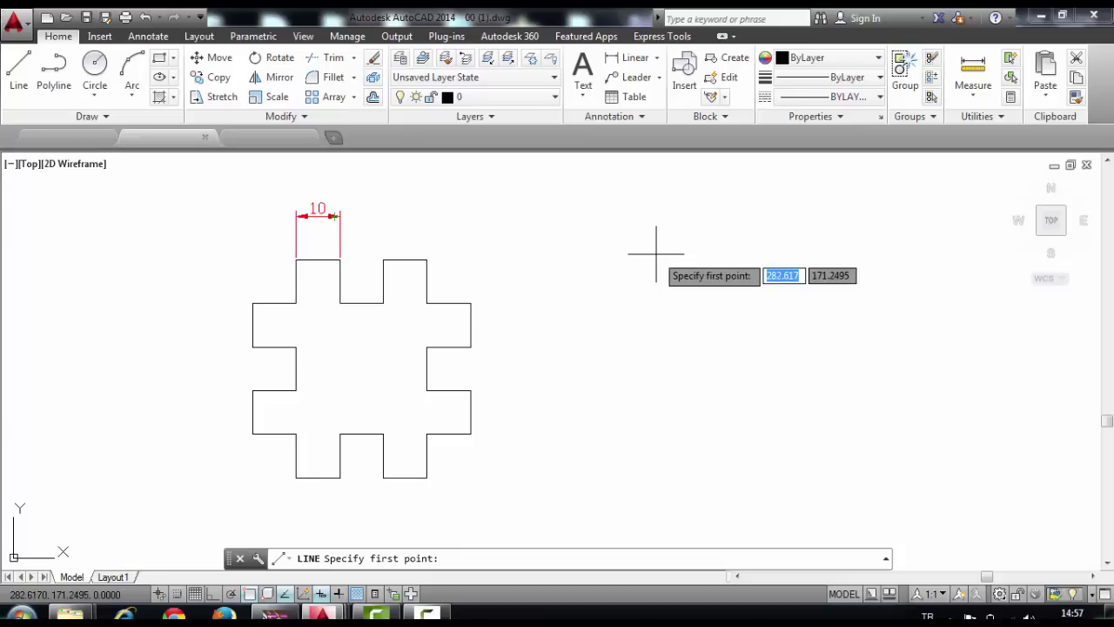
key("Escape")
key("space")
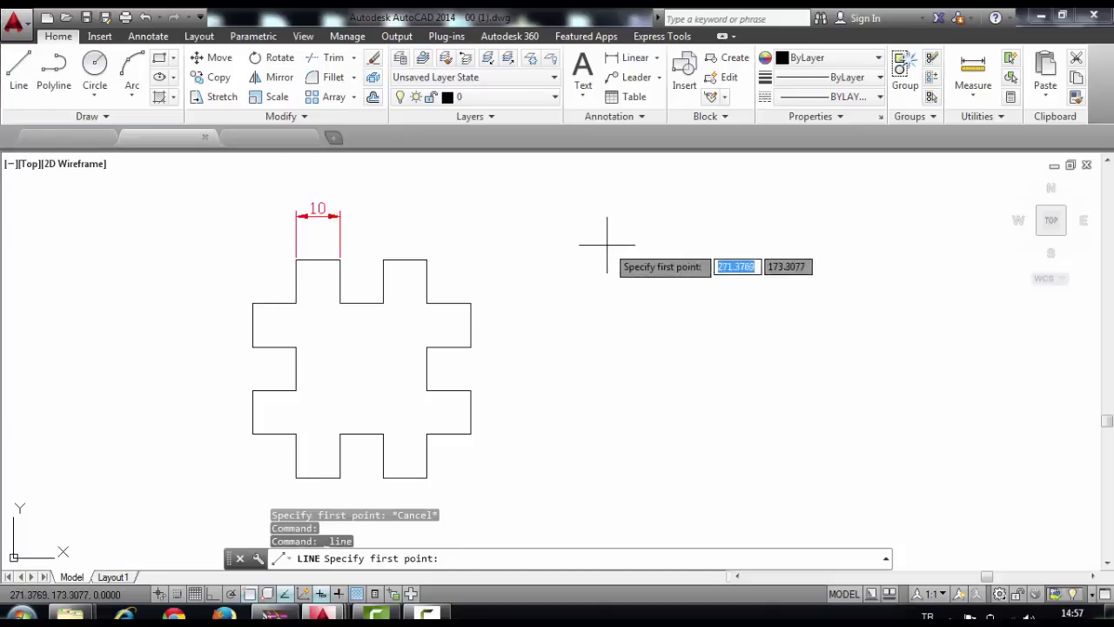
left_click(606, 244)
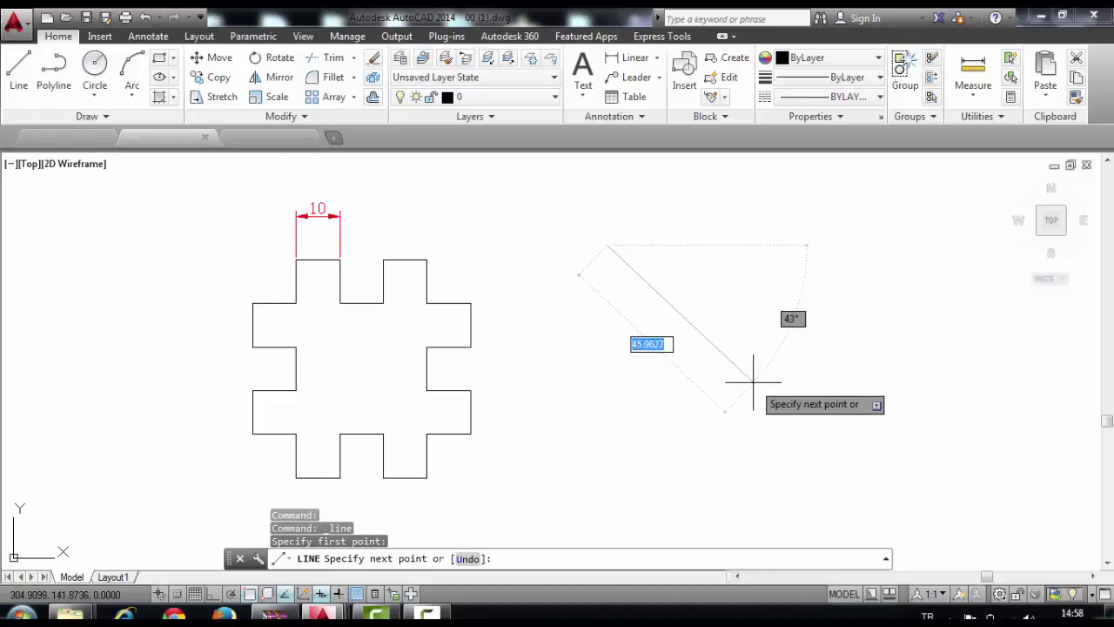
key("F8")
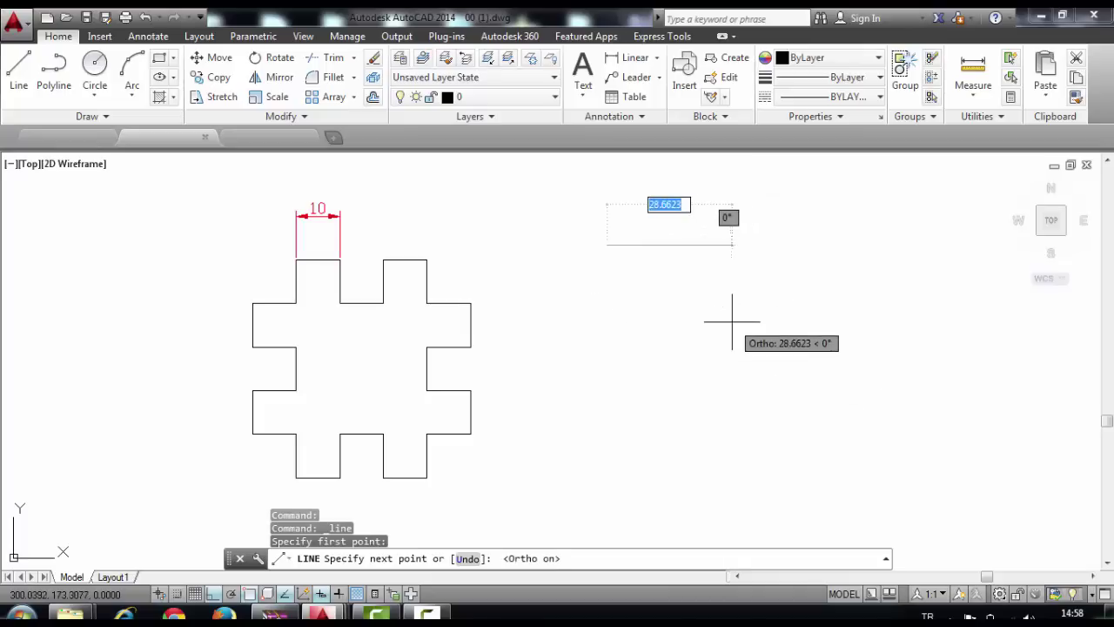
type("0")
key("Return")
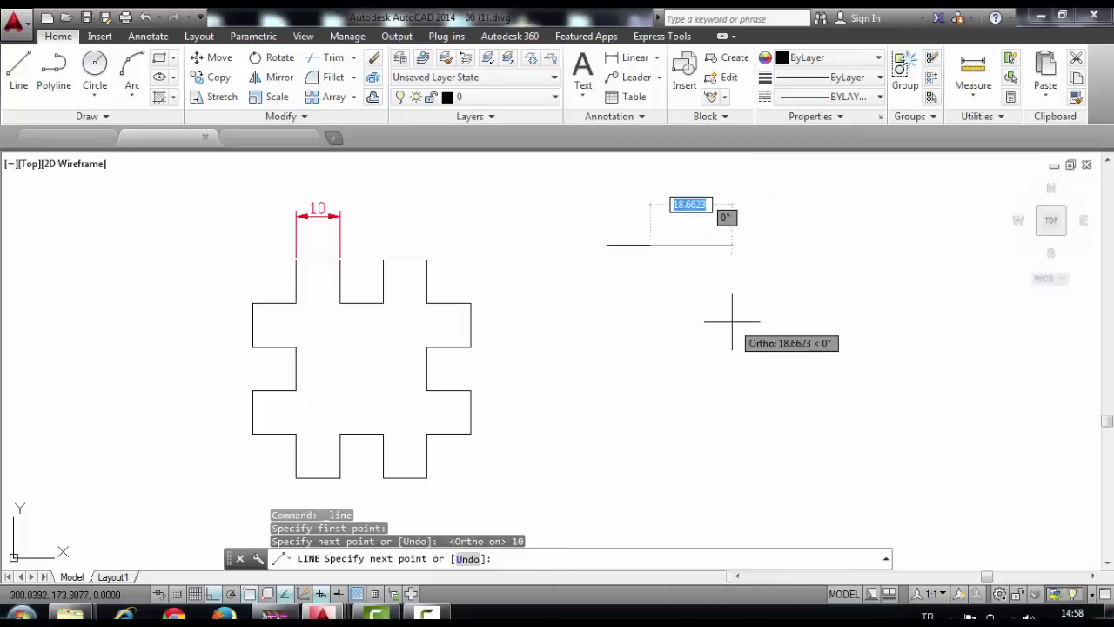
type("1")
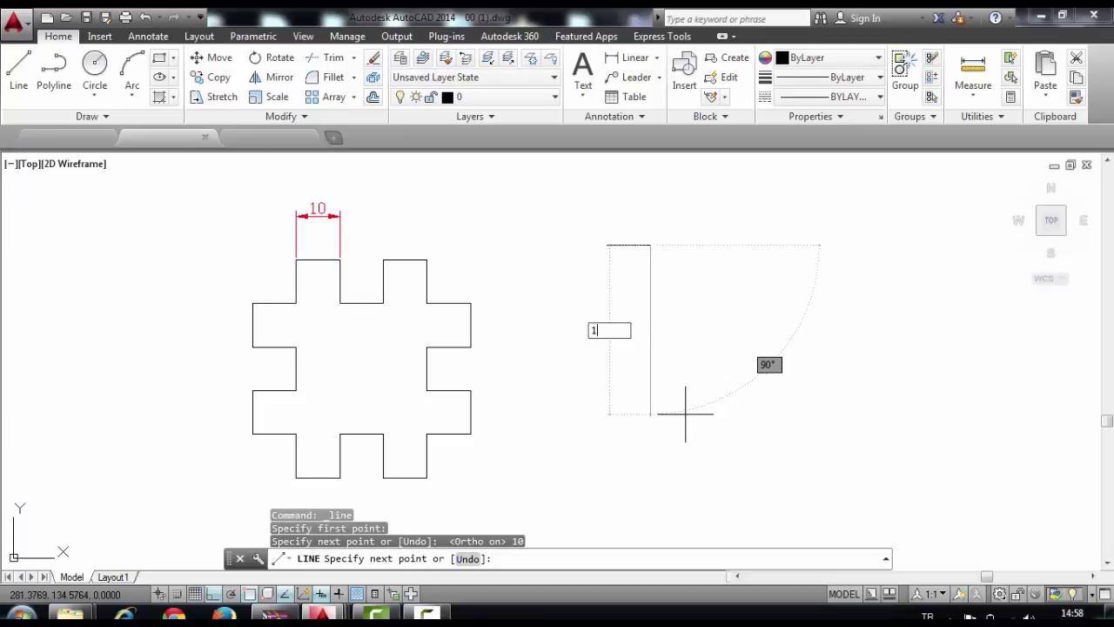
type("0")
key("Return")
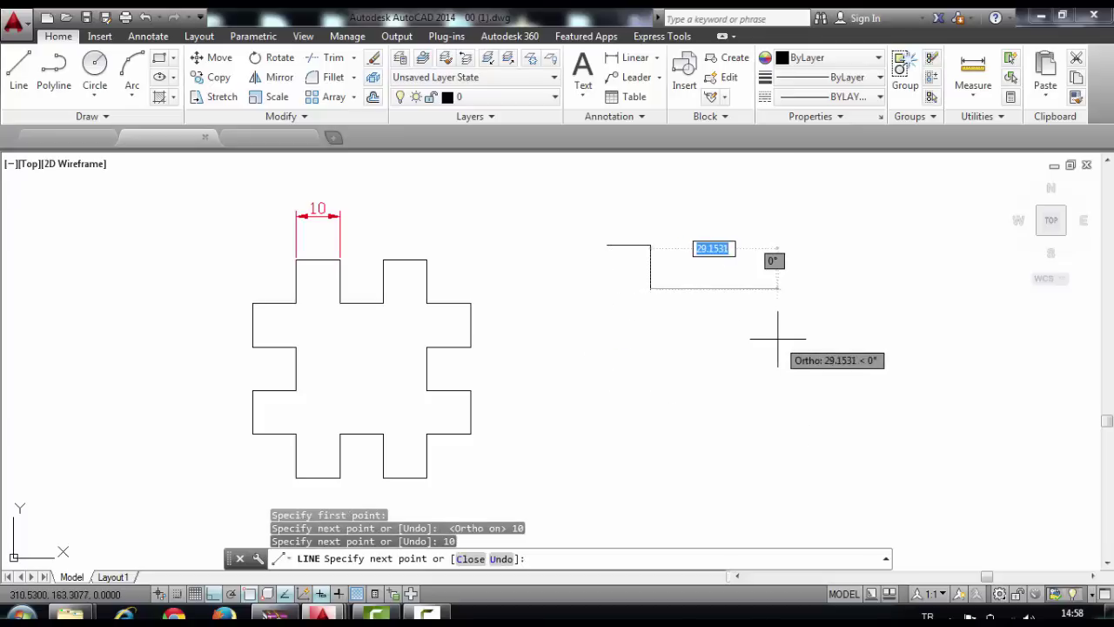
key("Return")
key("Escape")
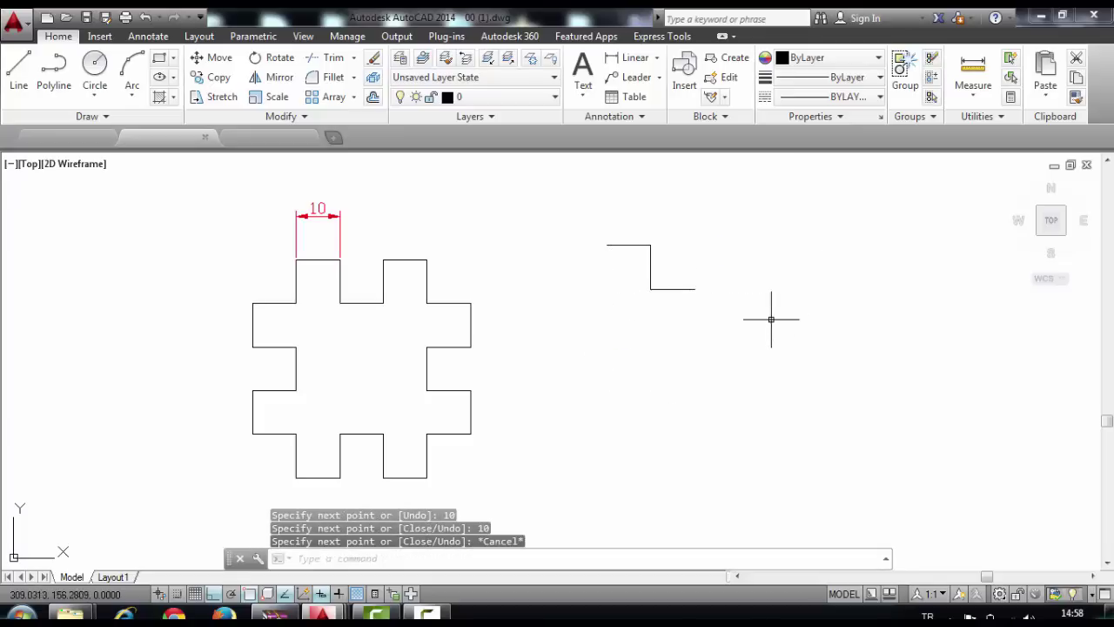
mouse_move(773, 316)
middle_mouse_down()
mouse_move(459, 424)
mouse_move(408, 328)
middle_mouse_up()
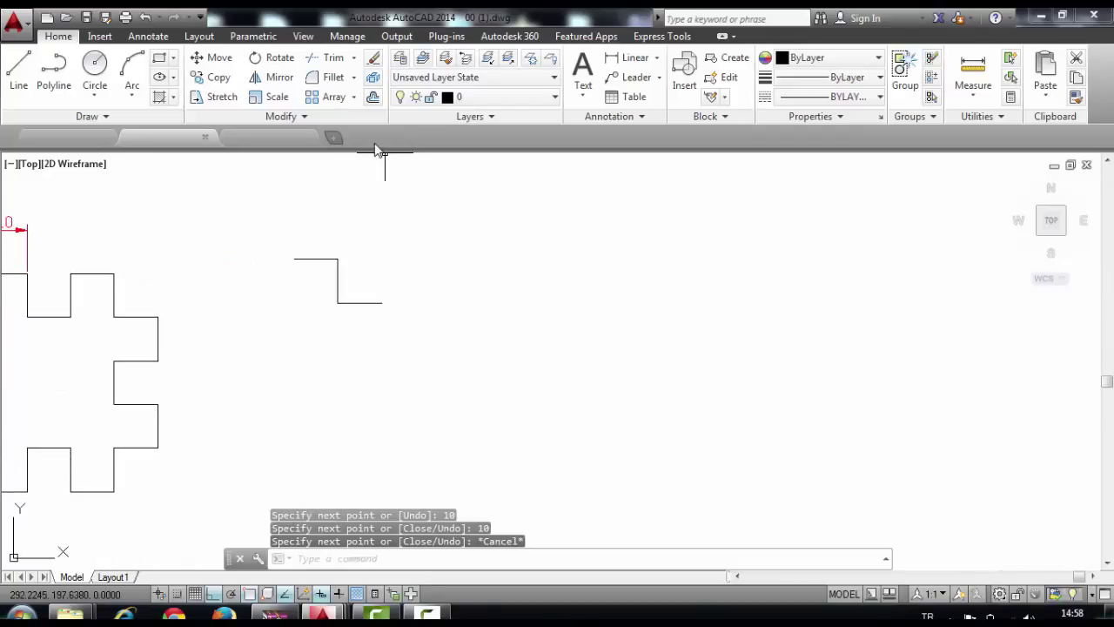
Create a new blank drawing with the grid off and draw a 10-unit horizontal line
left_click(334, 138)
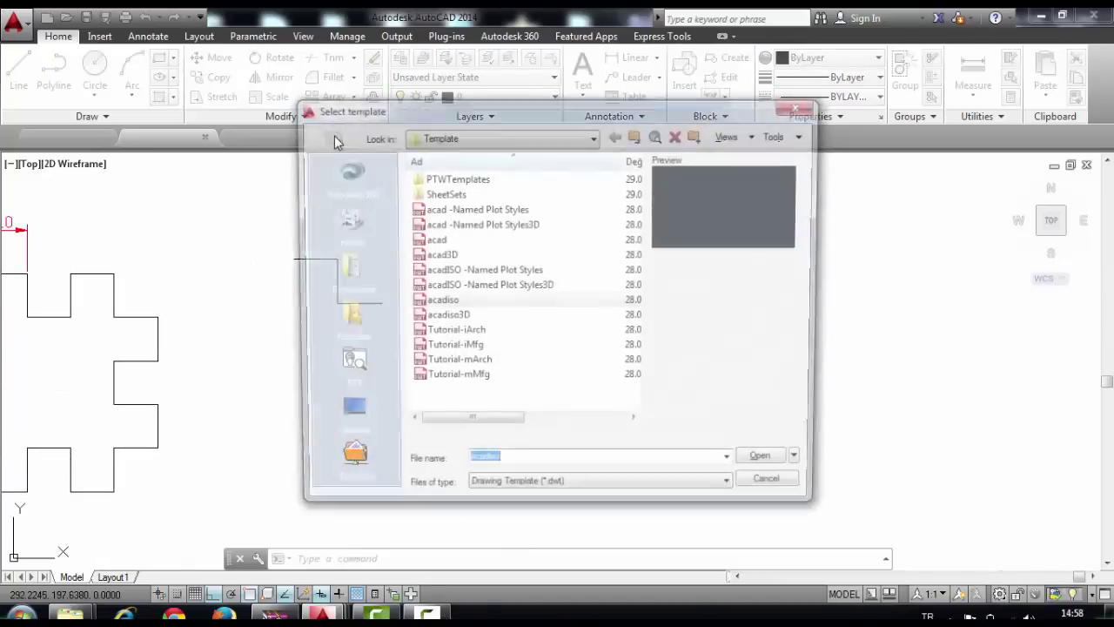
left_click(767, 468)
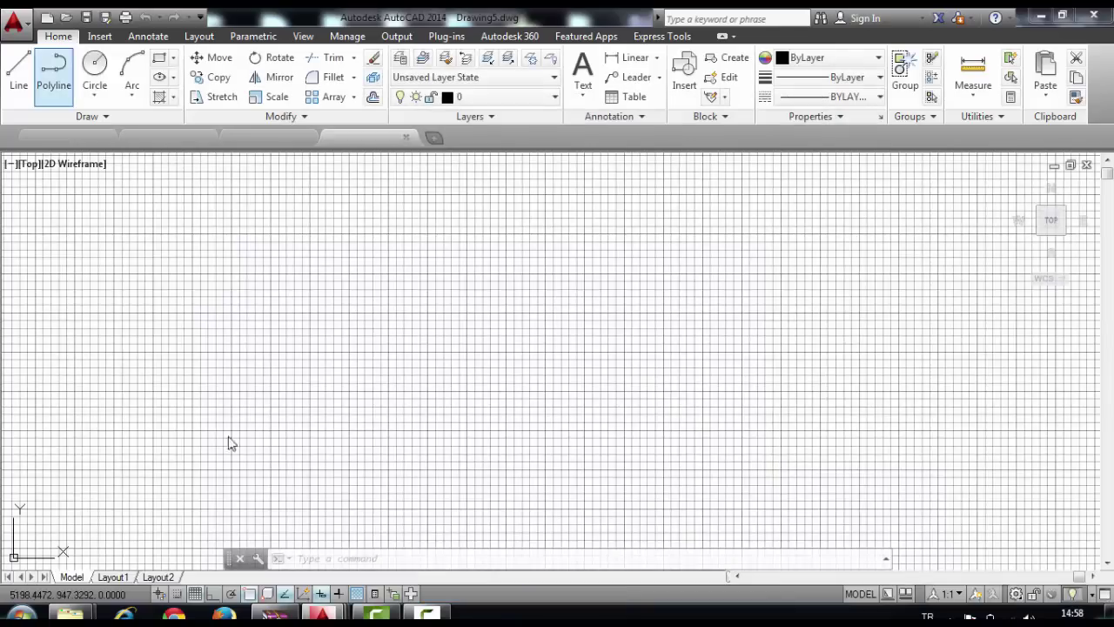
left_click(195, 592)
left_click(32, 69)
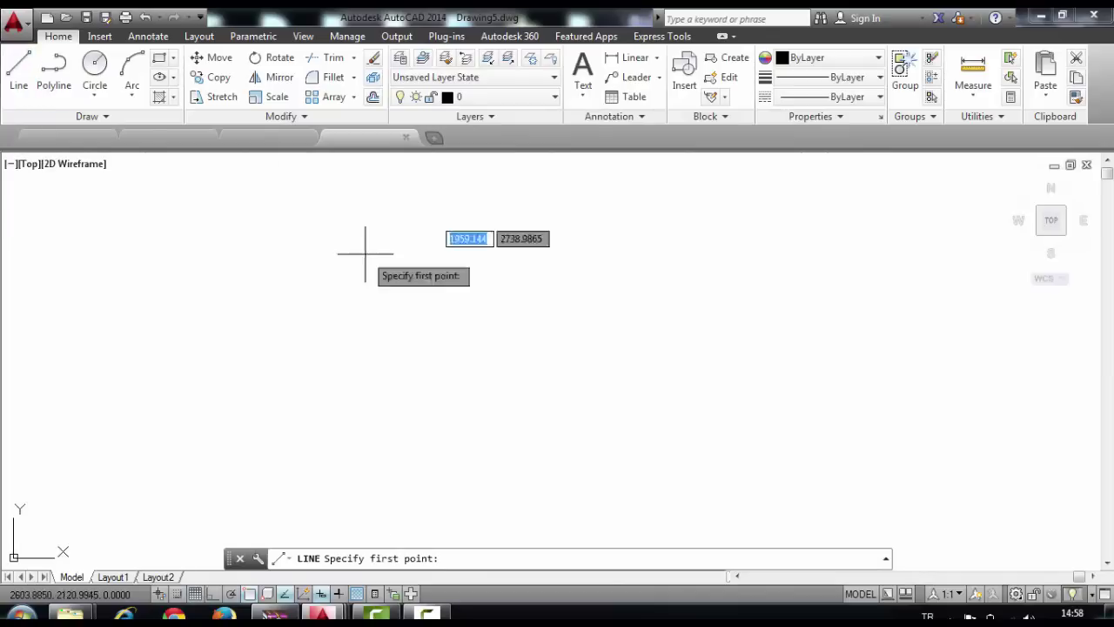
left_click(365, 274)
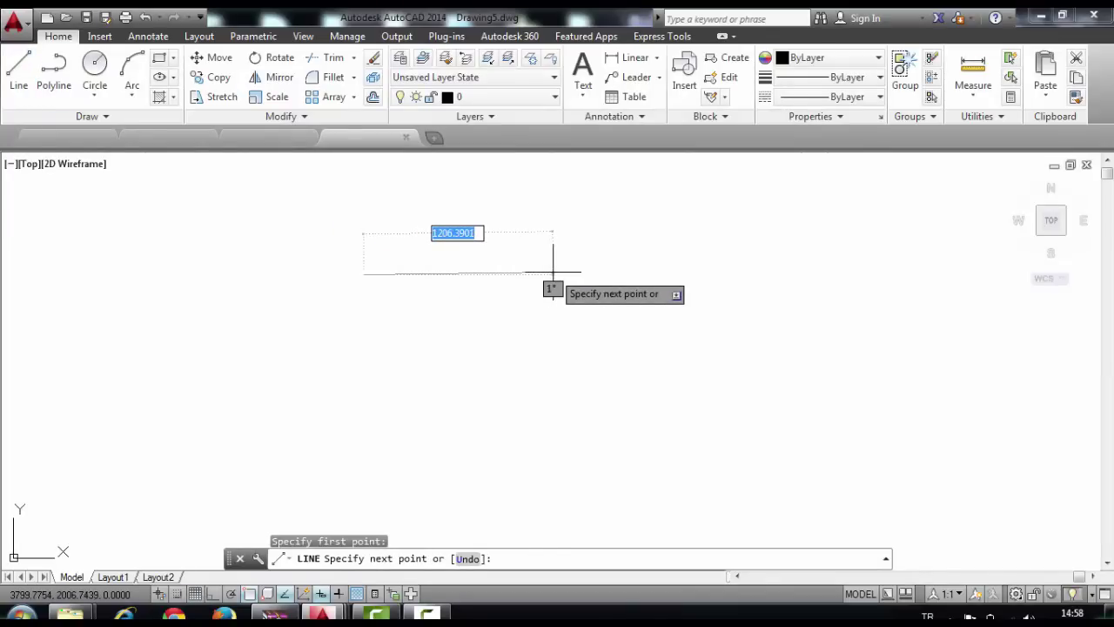
key("F8")
type("10")
key("Return")
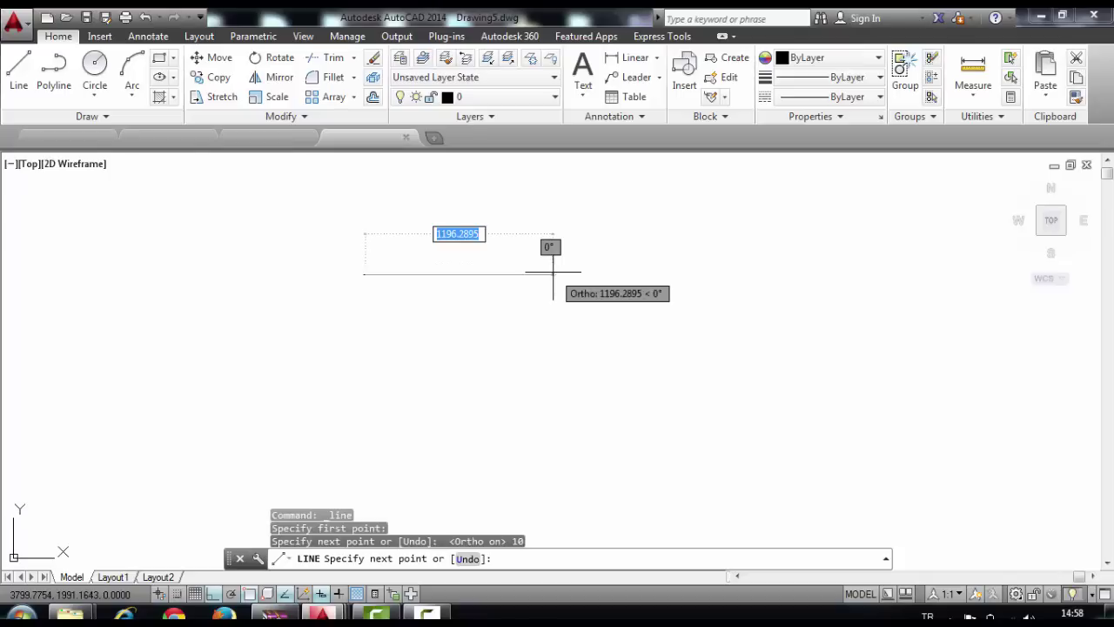
key("Escape")
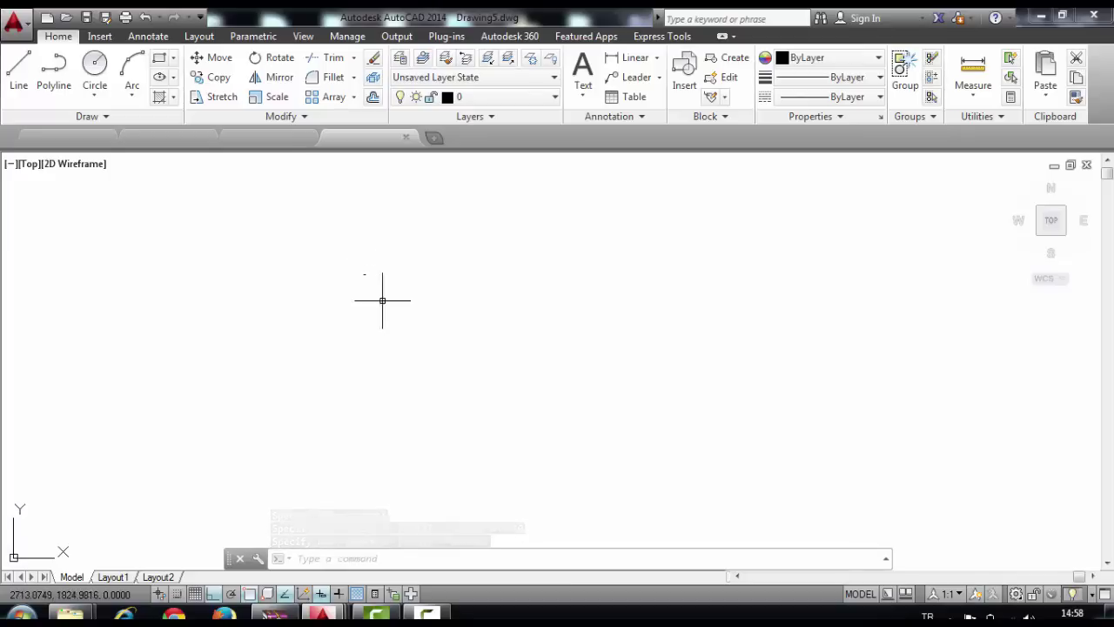
Zoom to the 10-unit line, then start and cancel a line at its right end
middle_click_drag(386, 304, 398, 278)
middle_click(378, 243)
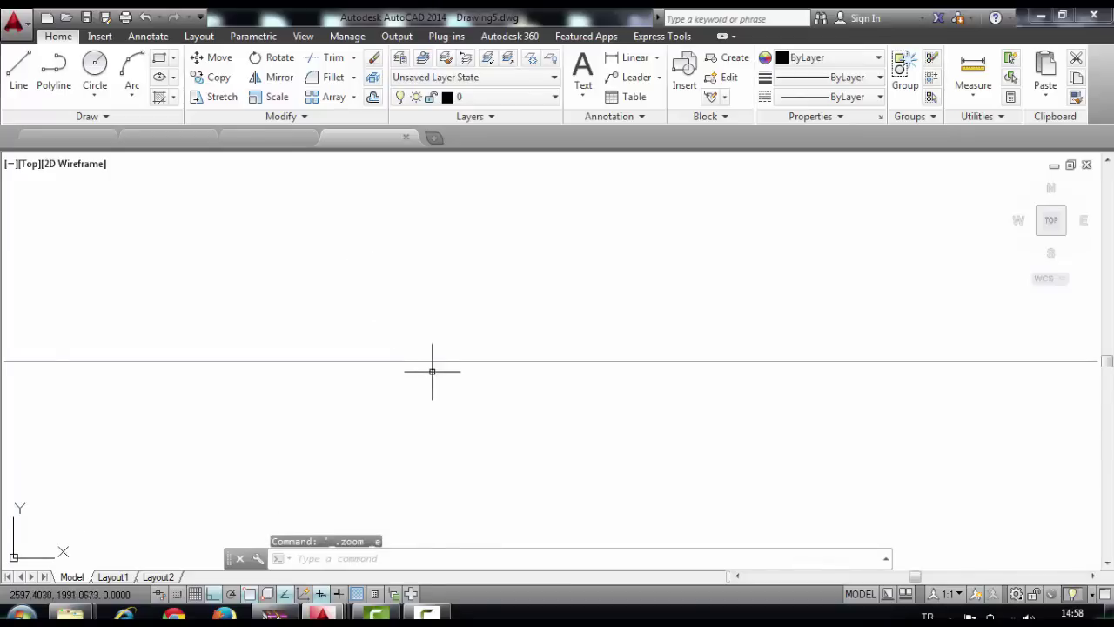
scroll(421, 336, "down", 4)
mouse_move(553, 363)
middle_mouse_down()
mouse_move(507, 273)
mouse_move(540, 222)
middle_mouse_up()
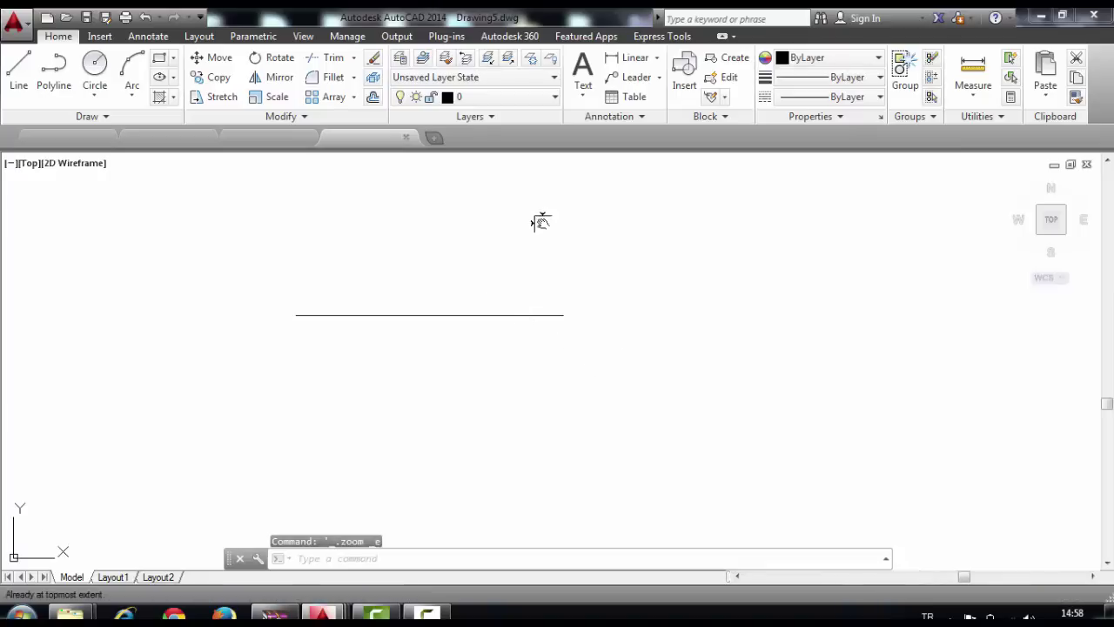
left_click(19, 74)
left_click(563, 315)
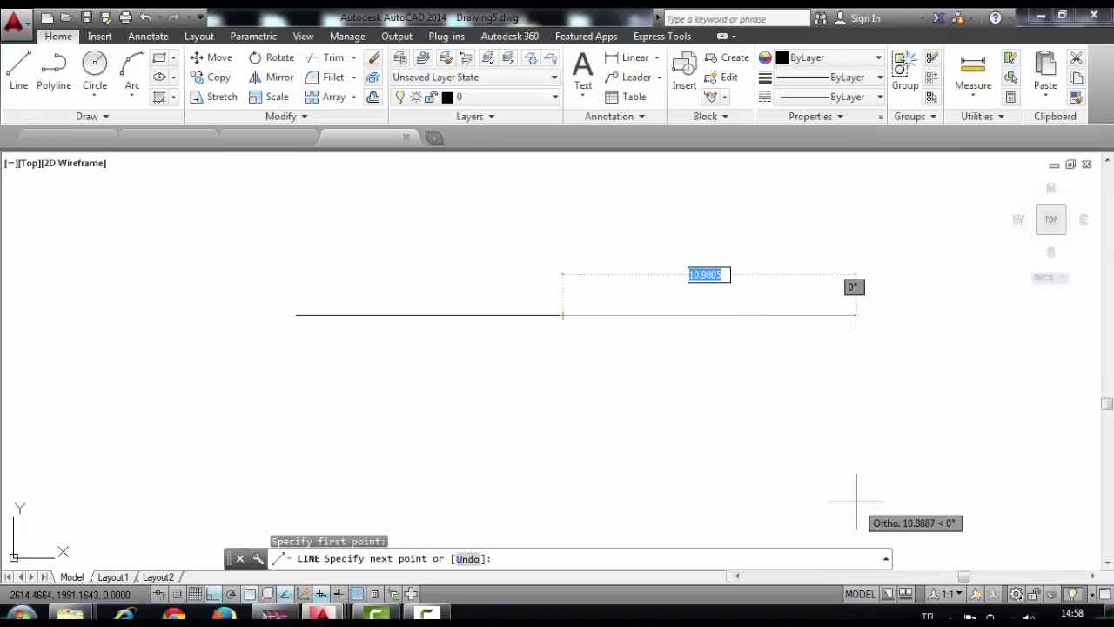
key("Escape")
Window-select and delete the 10-unit line, then close Drawing5, discarding changes
left_click(535, 330)
left_click(298, 246)
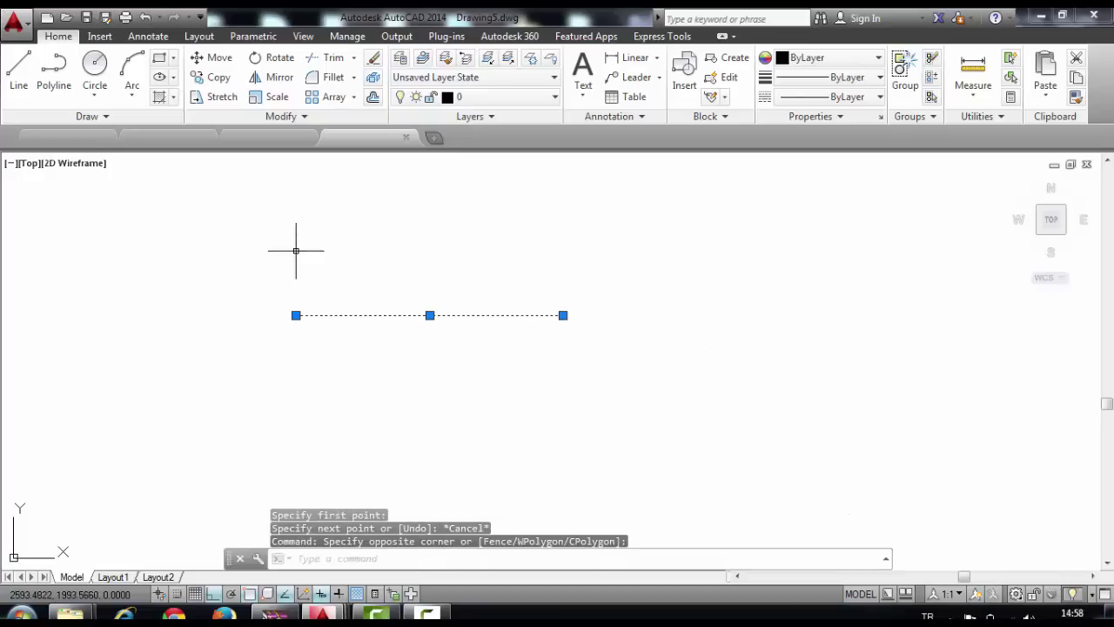
key("Delete")
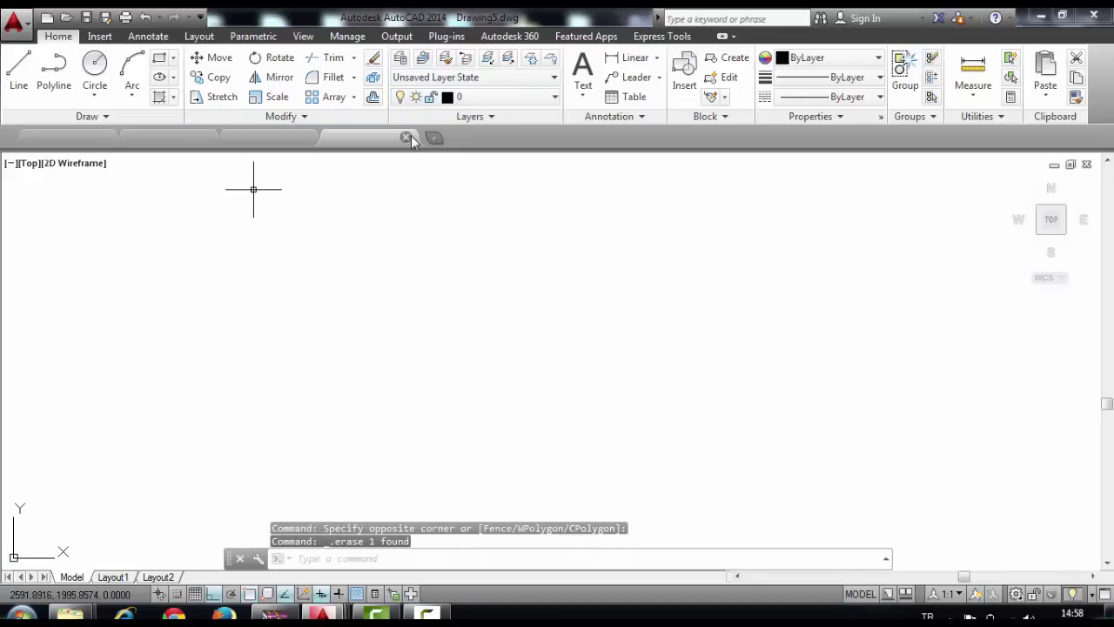
left_click(405, 136)
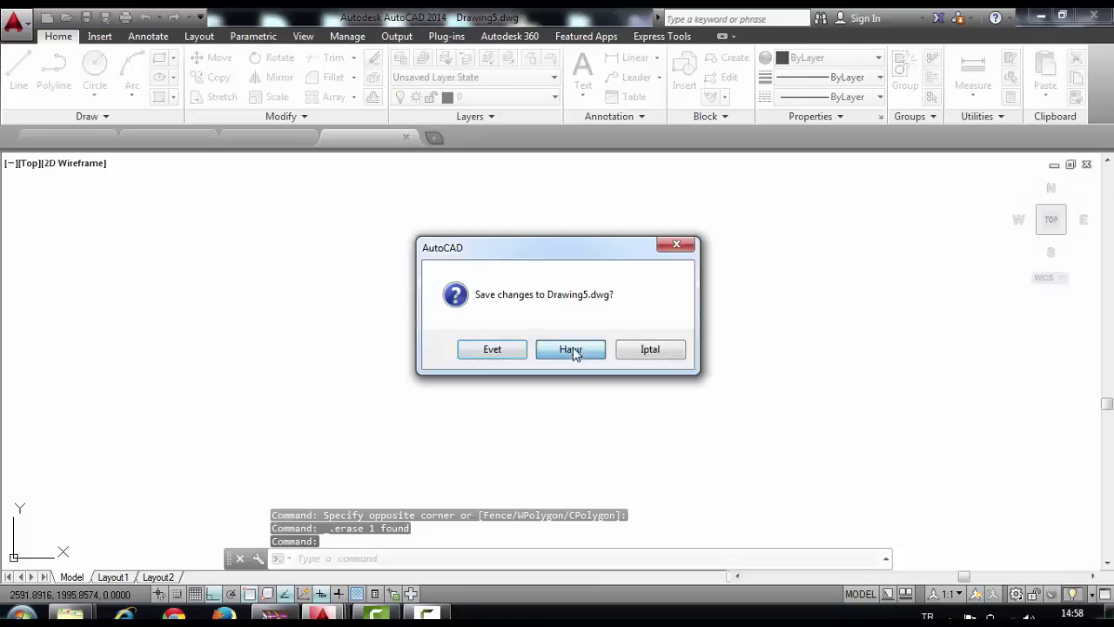
left_click(572, 352)
In 00 (1).dwg, pan beside the cross and start a line at the existing step's endpoint
left_click(52, 139)
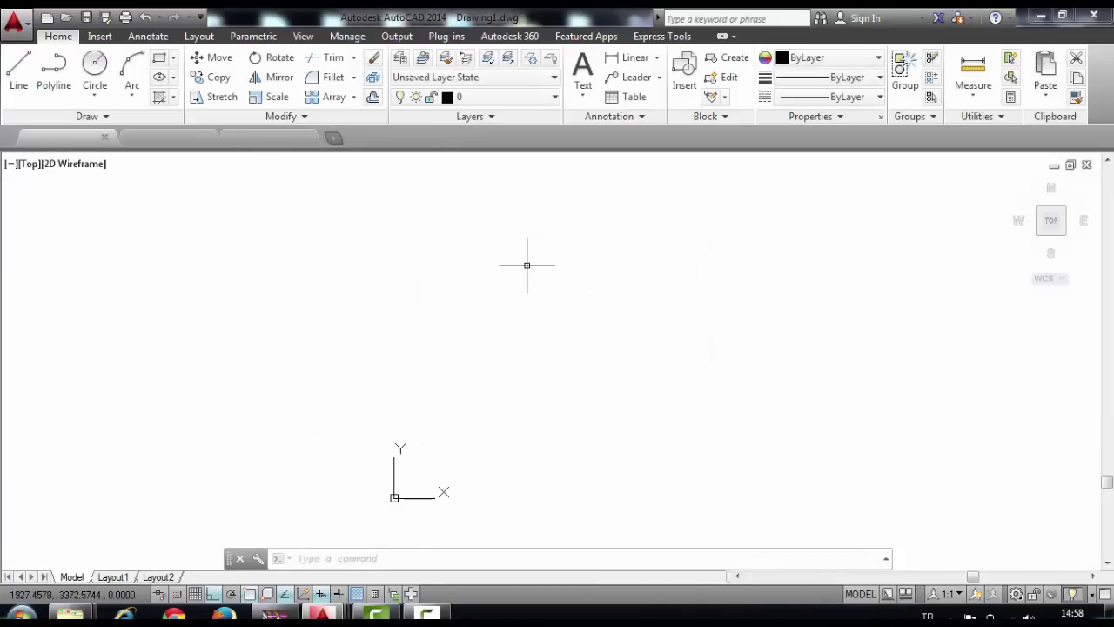
left_click(157, 139)
middle_click_drag(249, 236, 386, 249)
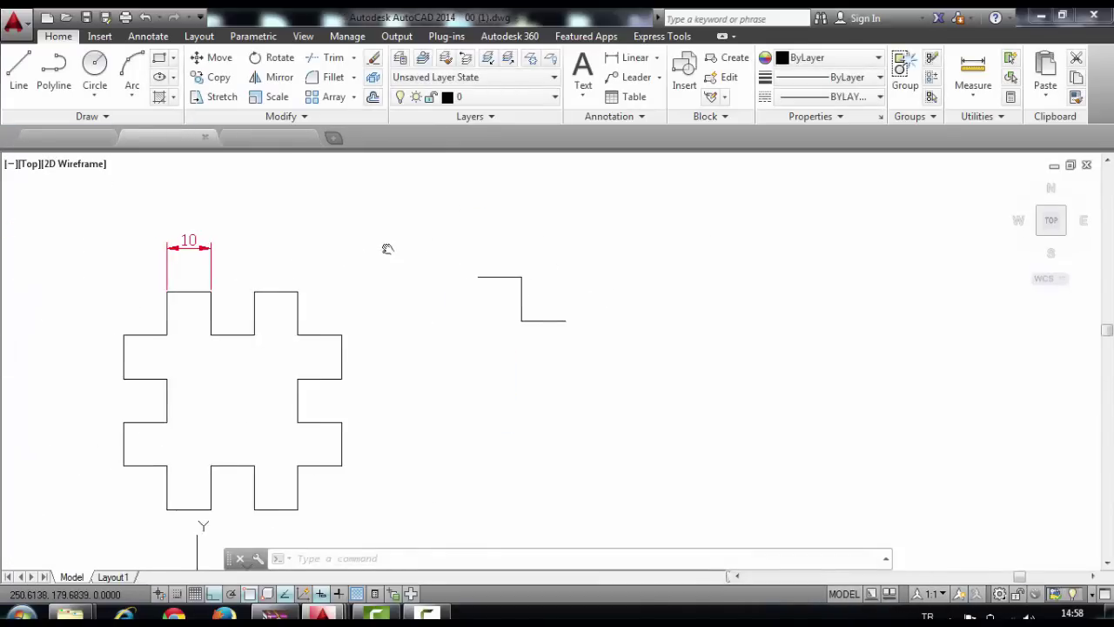
left_click(18, 72)
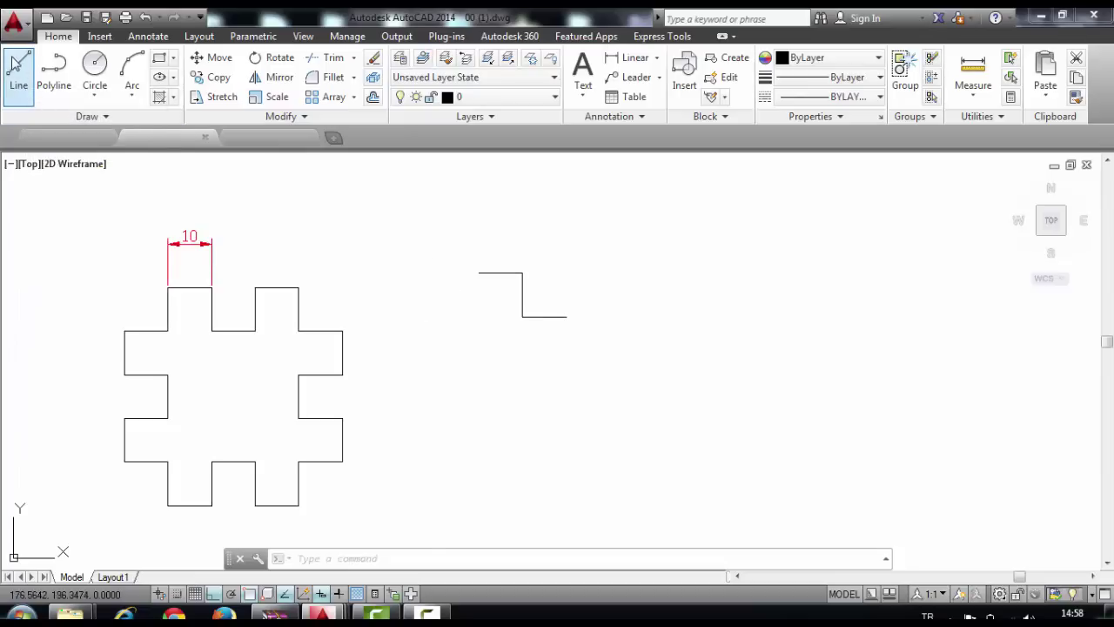
left_click(566, 317)
Trace the cross's upper and right arms with 10-unit ortho segments
type("0")
key("Return")
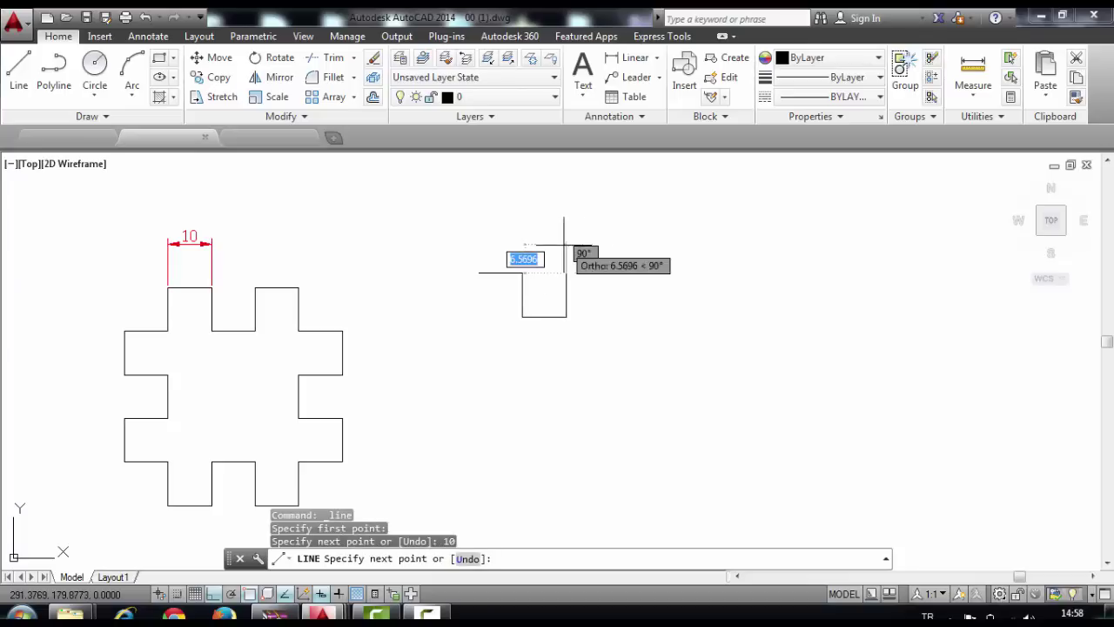
type("10")
key("Return")
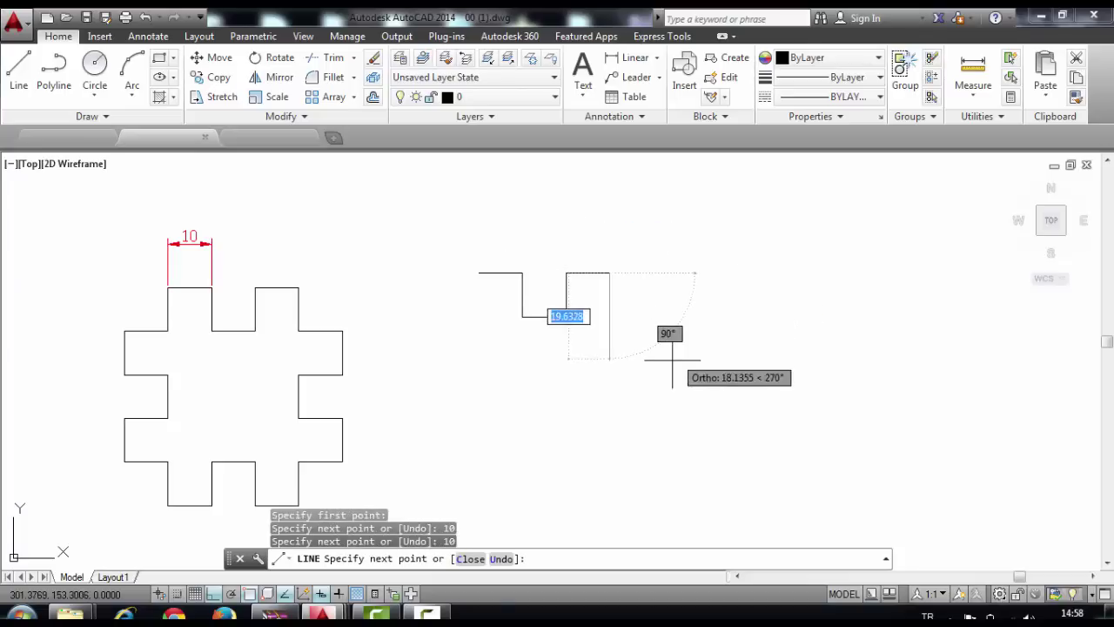
type("10")
key("Return")
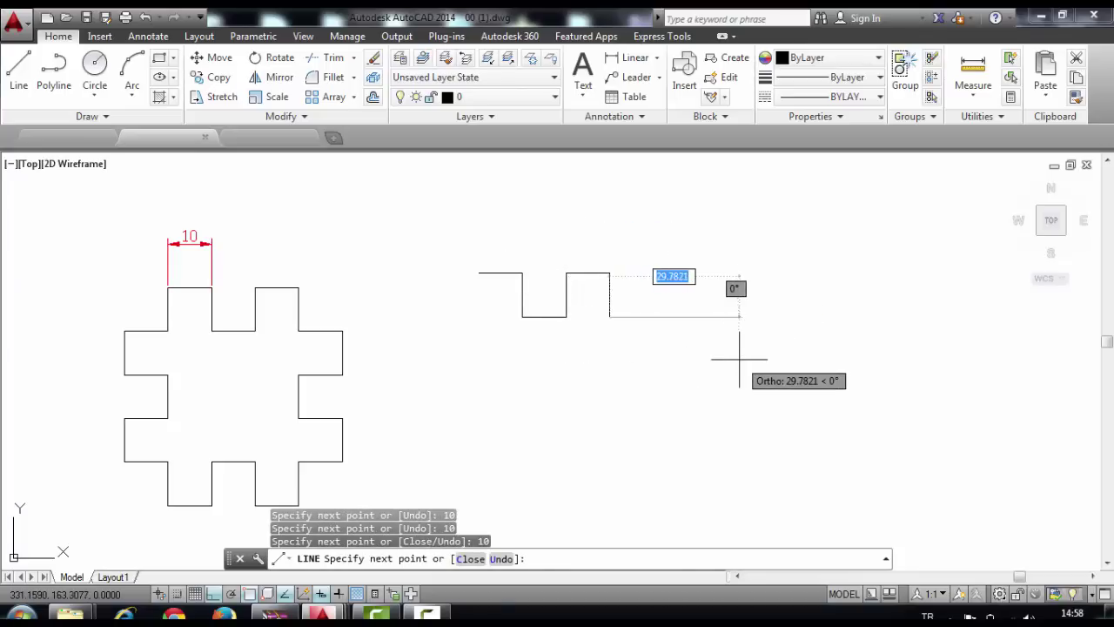
key("Return")
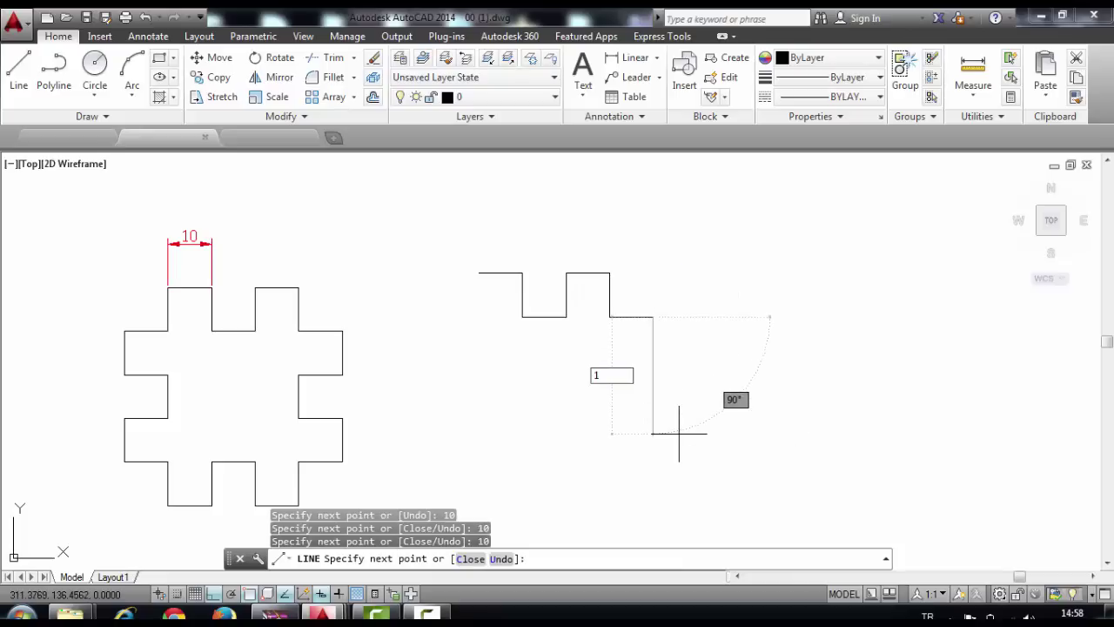
type("0")
key("Return")
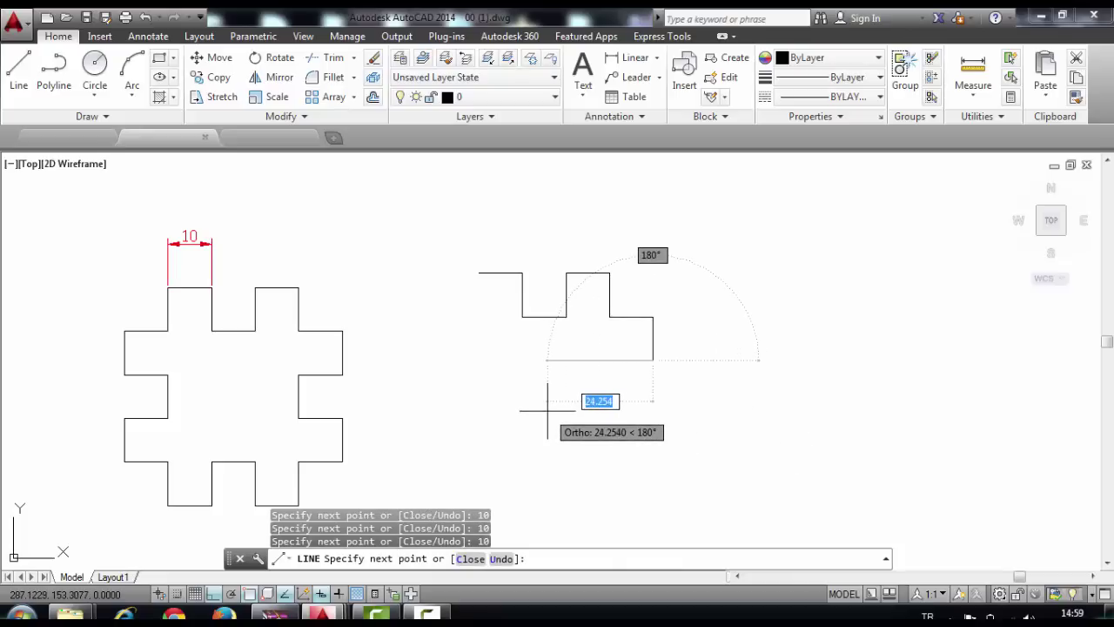
type("10")
key("Return")
type("10")
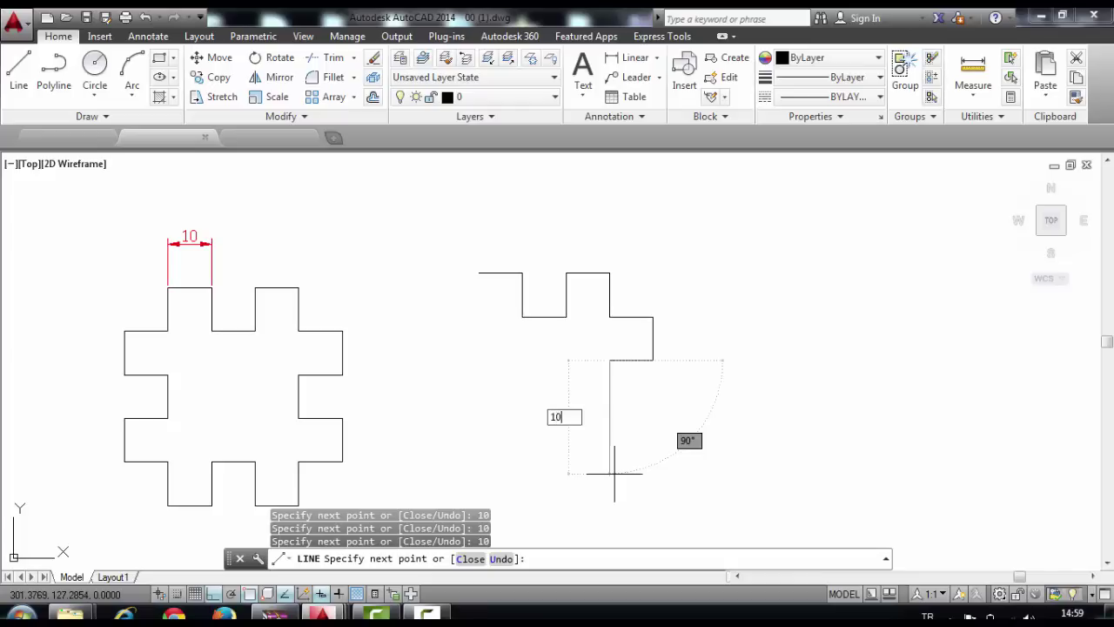
key("Return")
type("0")
key("Return")
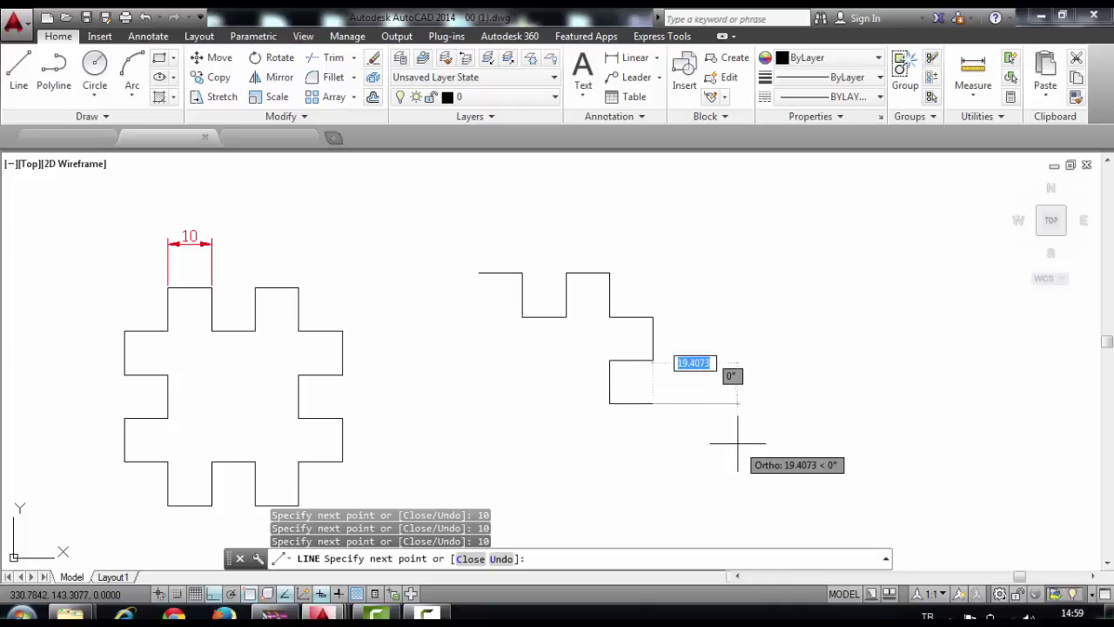
Continue with 10-unit segments down and left around the cross's lower arms
middle_click_drag(684, 452, 701, 383)
type("10")
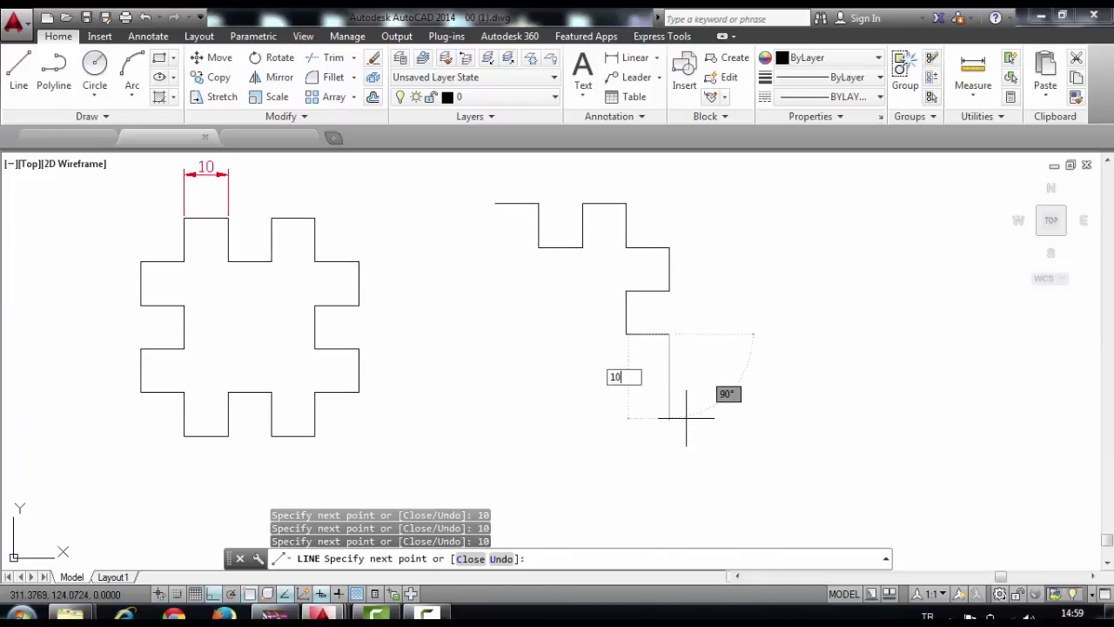
key("Return")
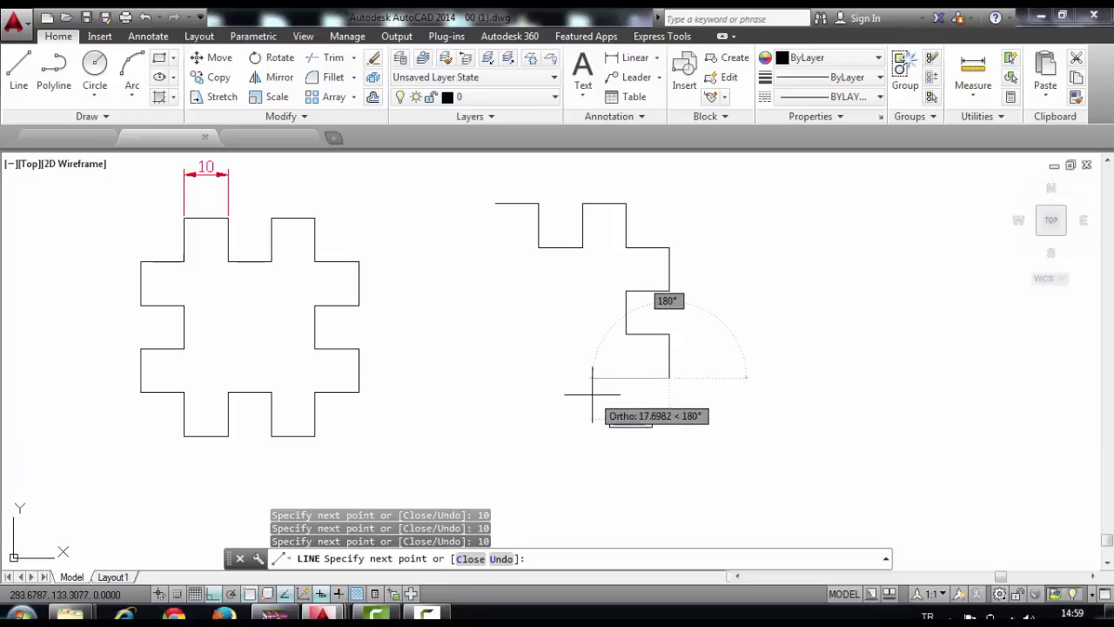
key("Return")
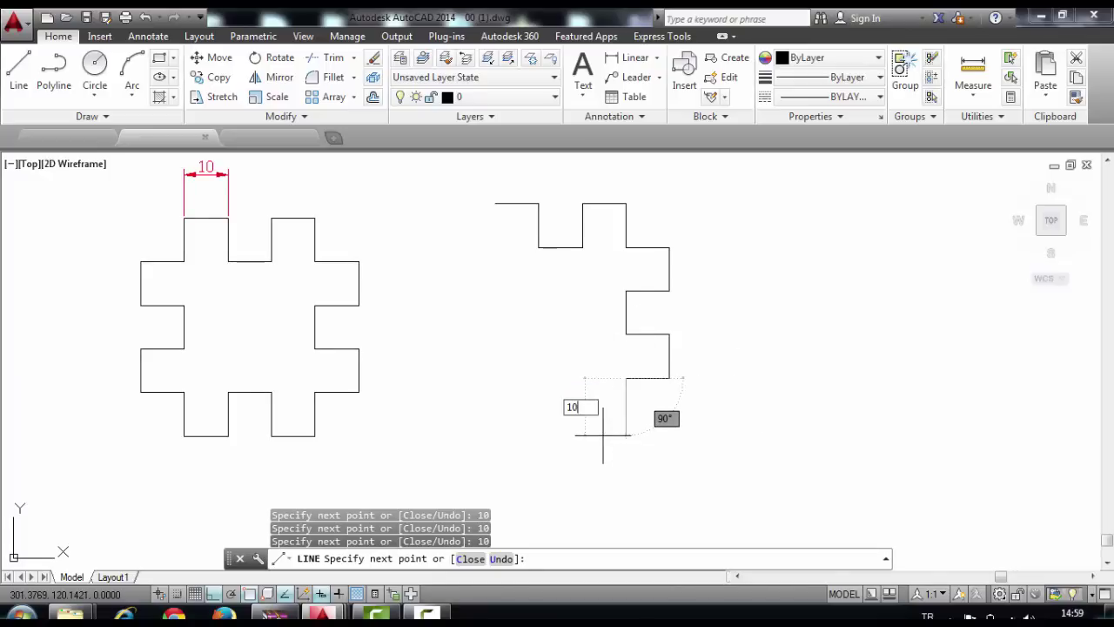
type("10")
key("Return")
type("10")
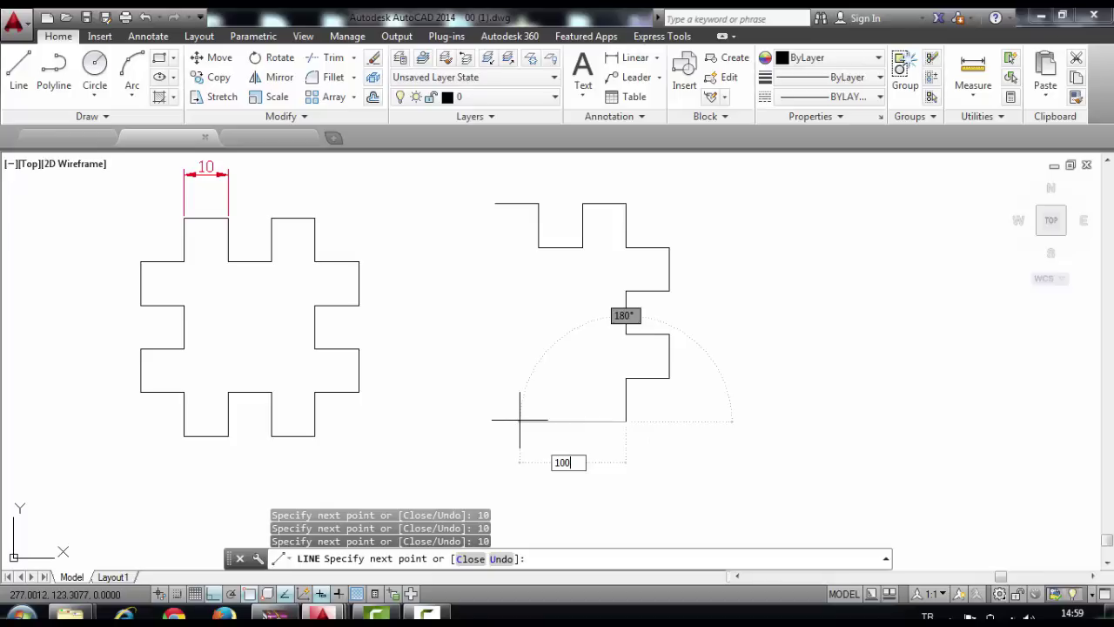
key("Return")
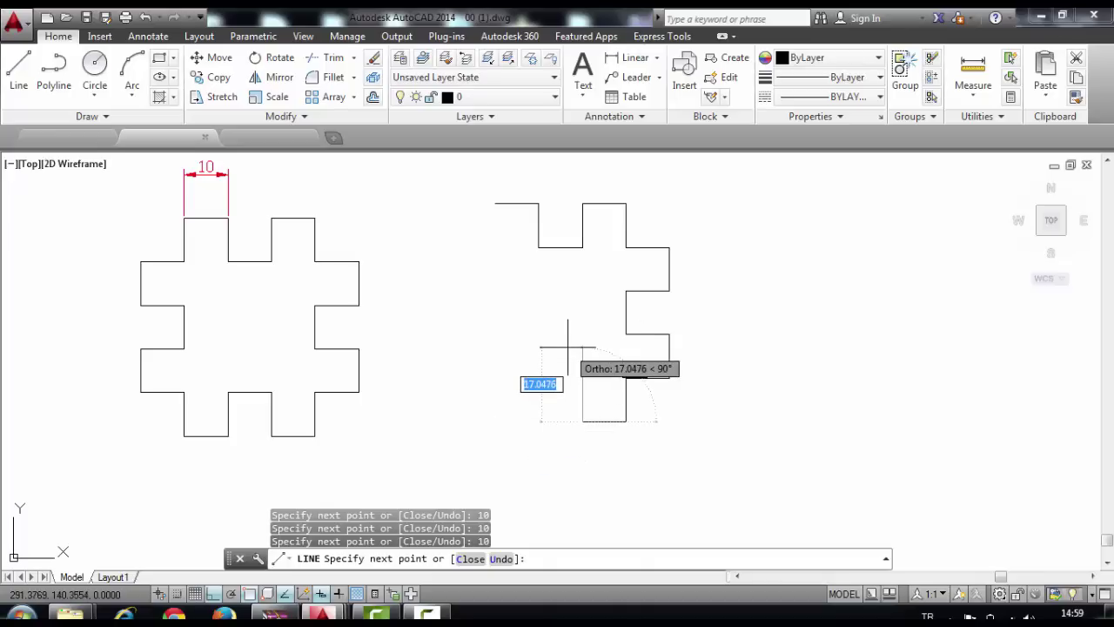
type("10")
key("Return")
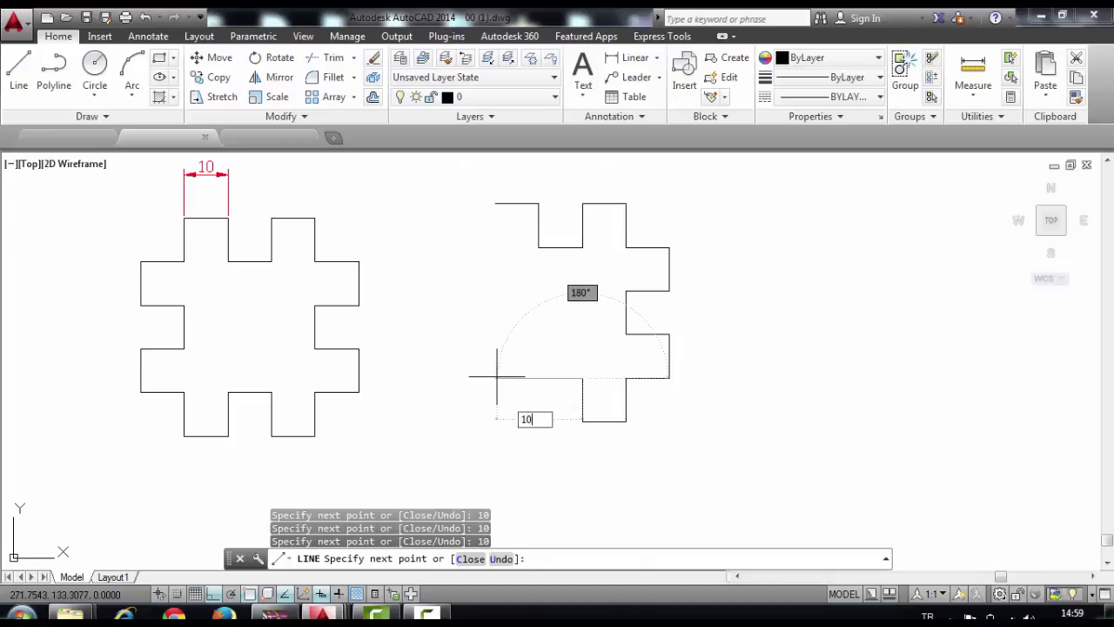
type("10")
key("Return")
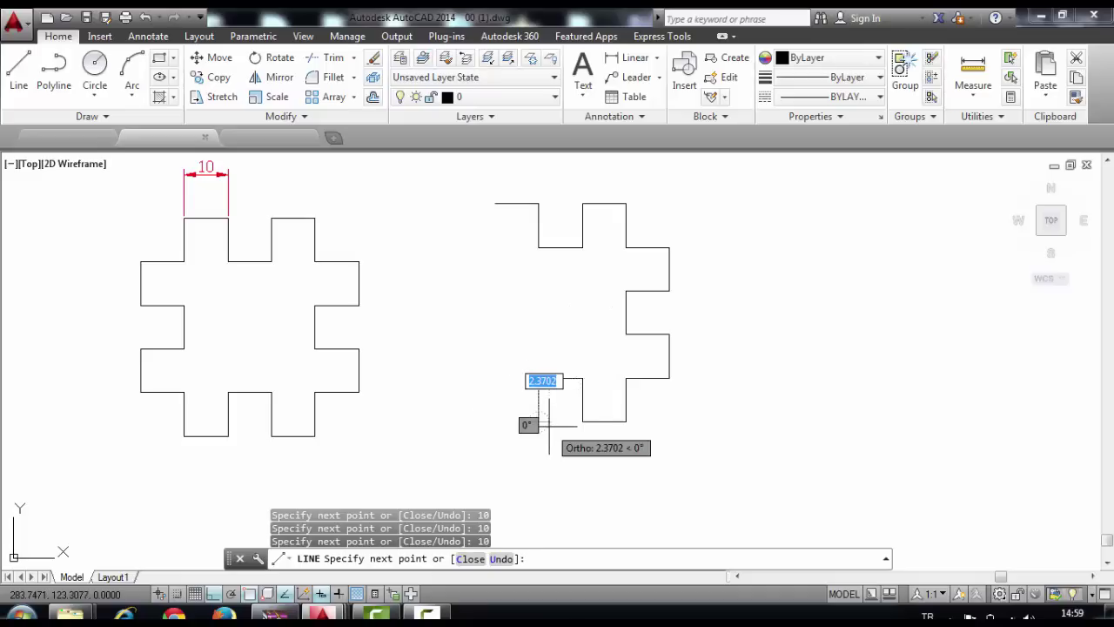
type("10")
key("Return")
Close the outline with 10-unit segments up the left side and end the line
type("10")
key("Return")
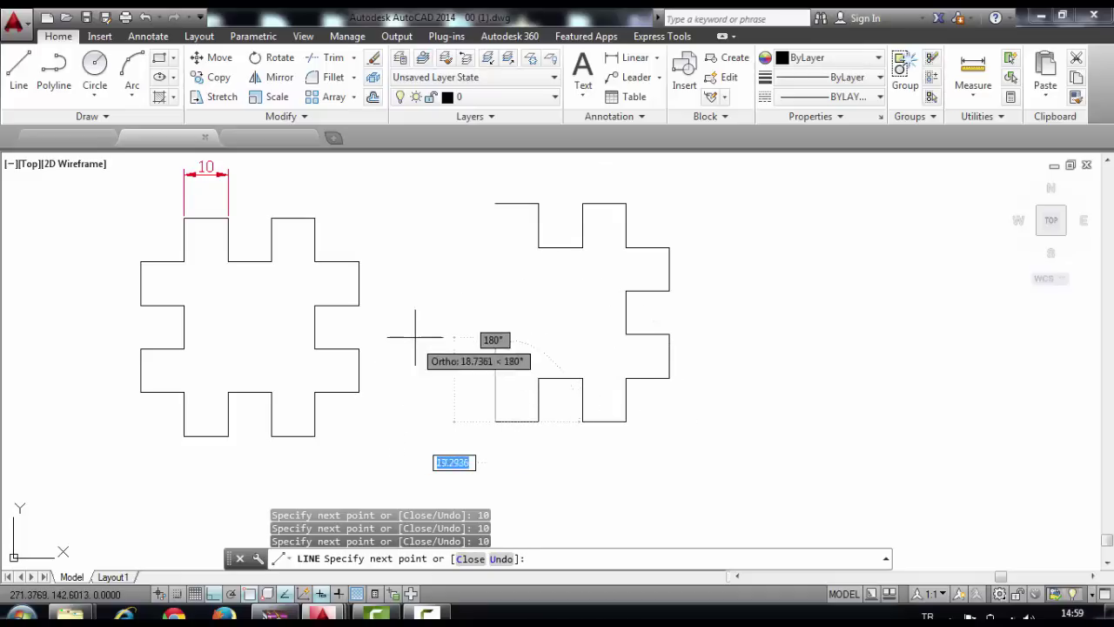
key("Return")
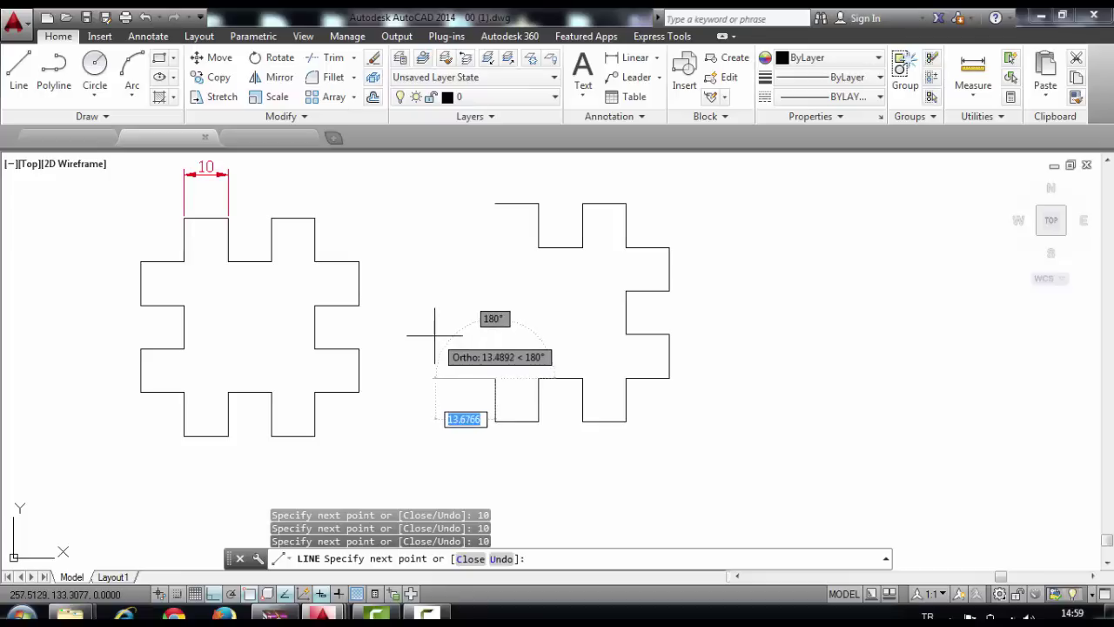
type("0")
key("Return")
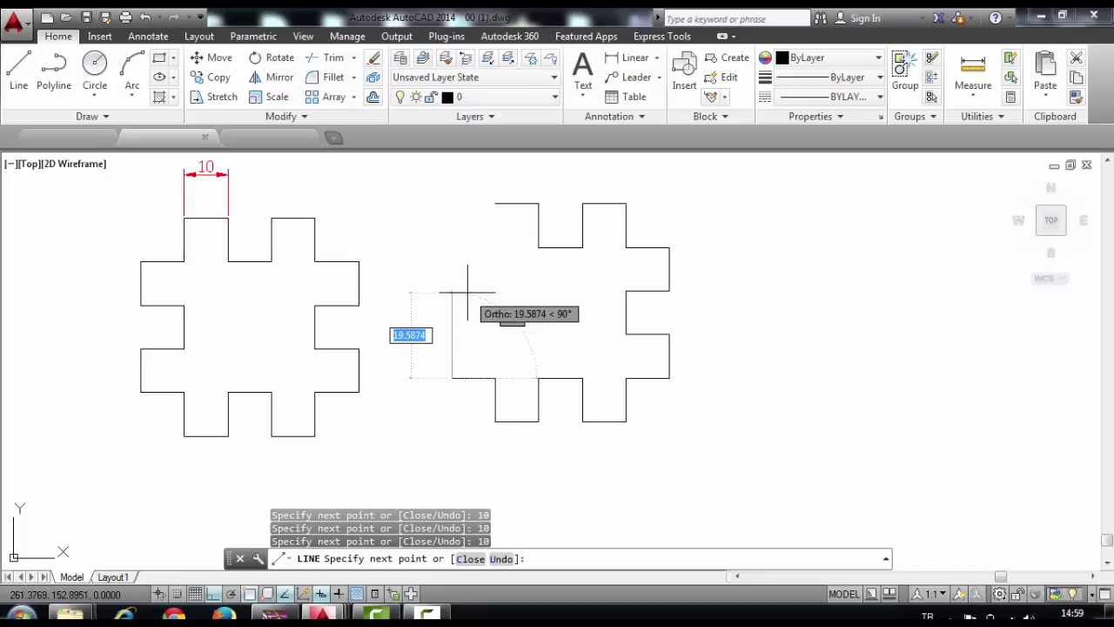
key("Return")
type("1")
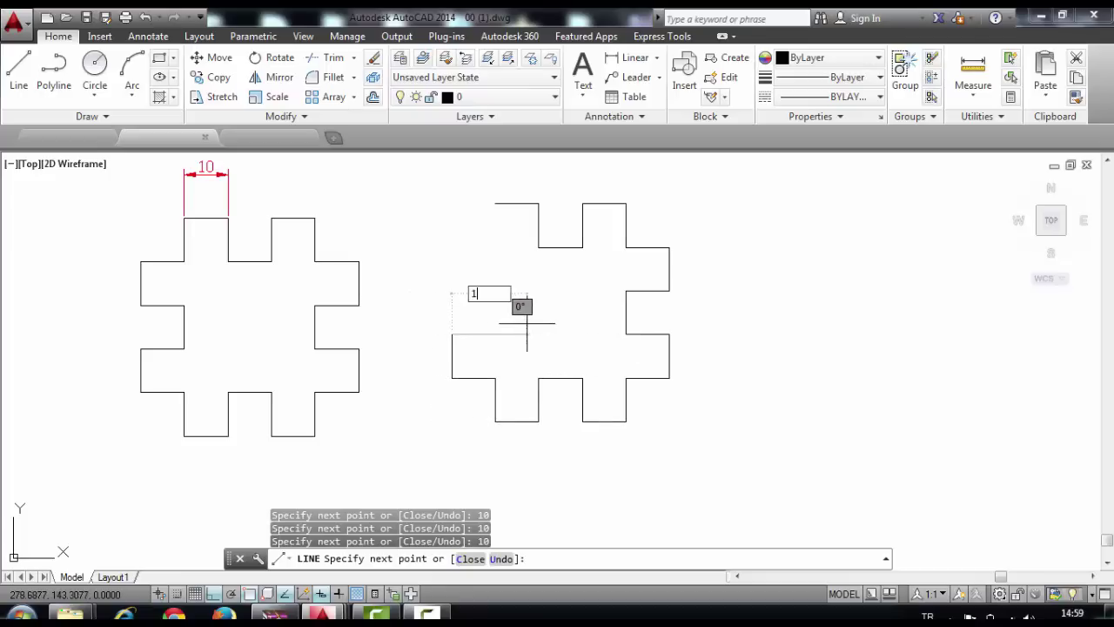
type("0")
key("Return")
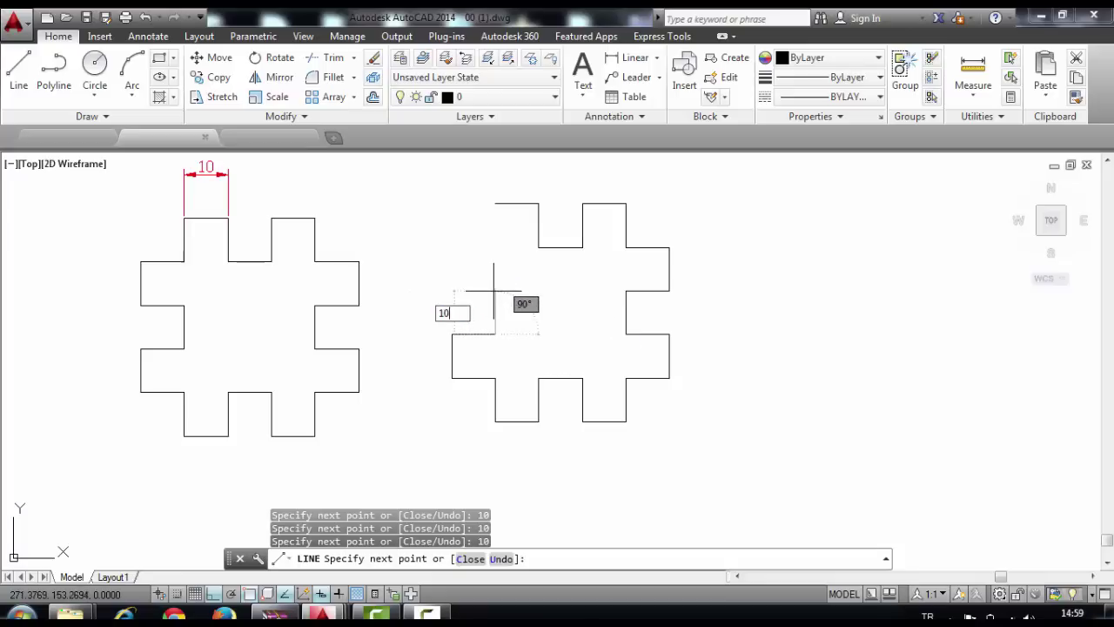
key("Return")
type("10")
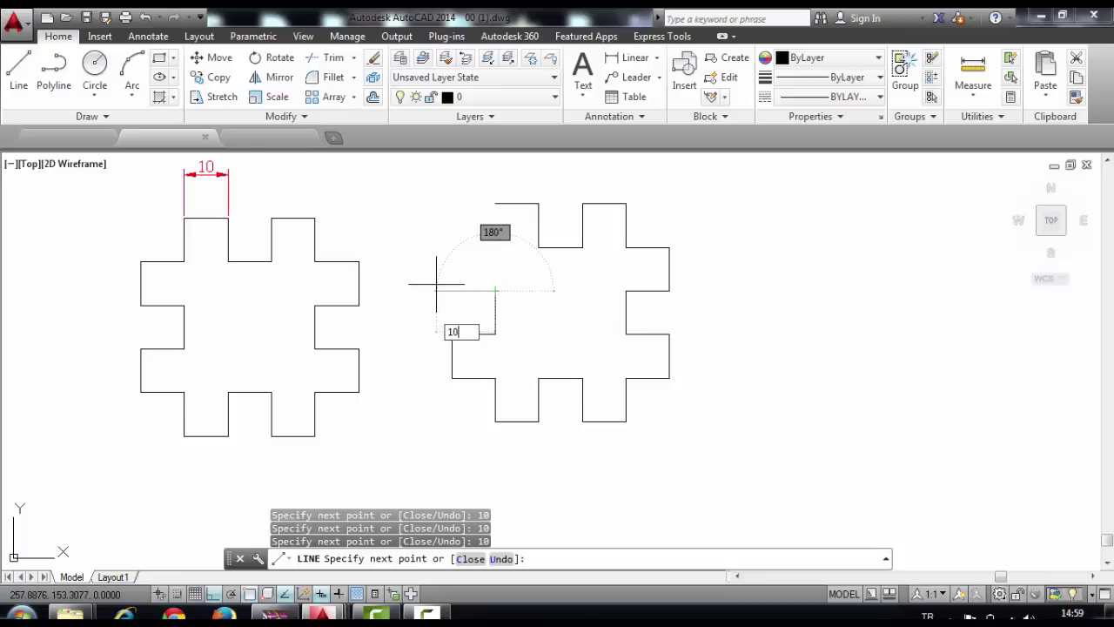
key("Return")
type("0")
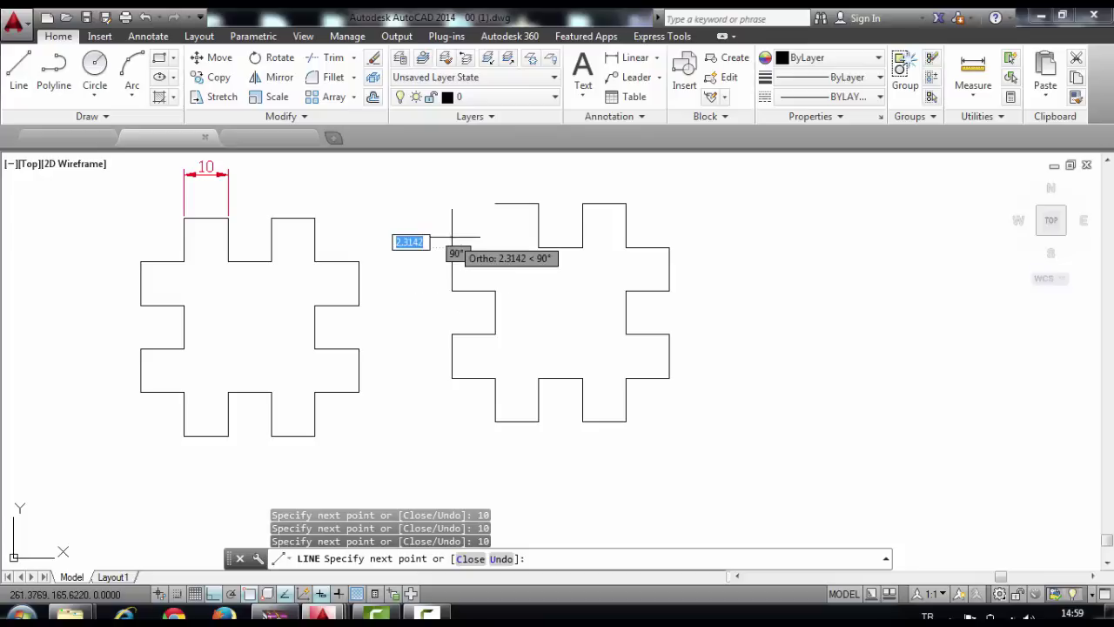
key("Return")
key("Return")
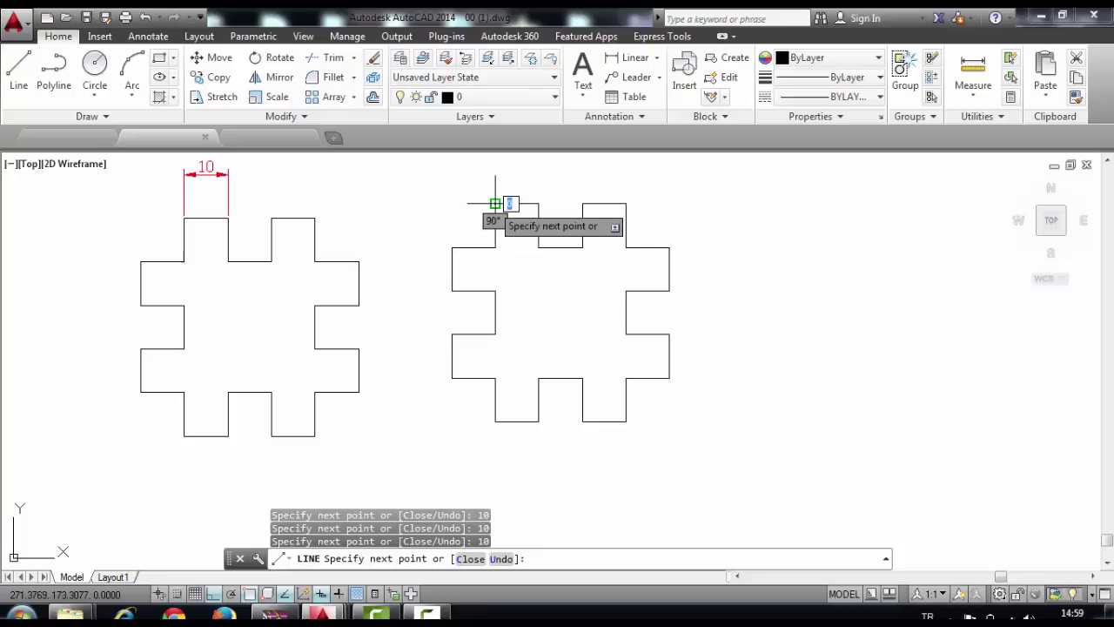
key("Escape")
key("Escape")
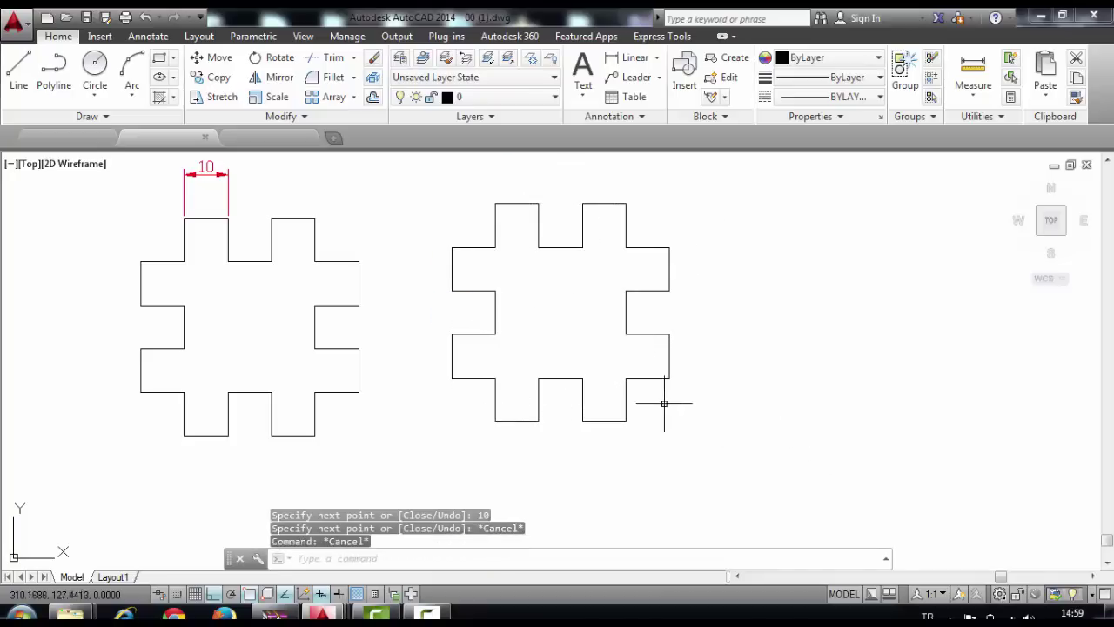
Erase the 28-line cross copy on the right and close 00 (1).dwg, saving the changes
middle_click_drag(606, 323, 632, 351)
left_click(746, 477)
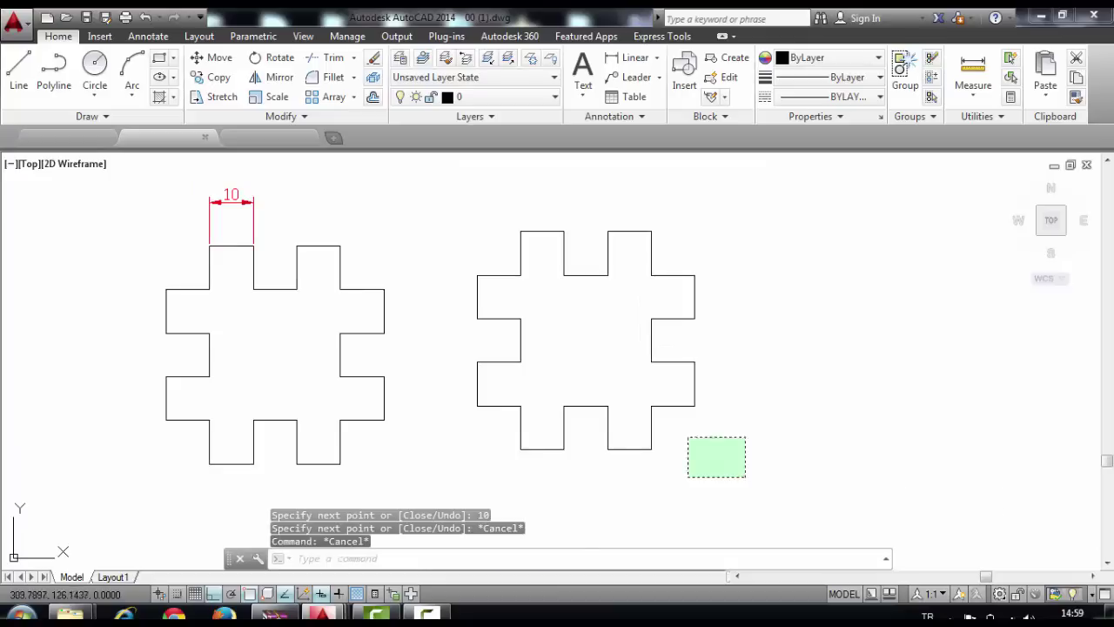
key("Escape")
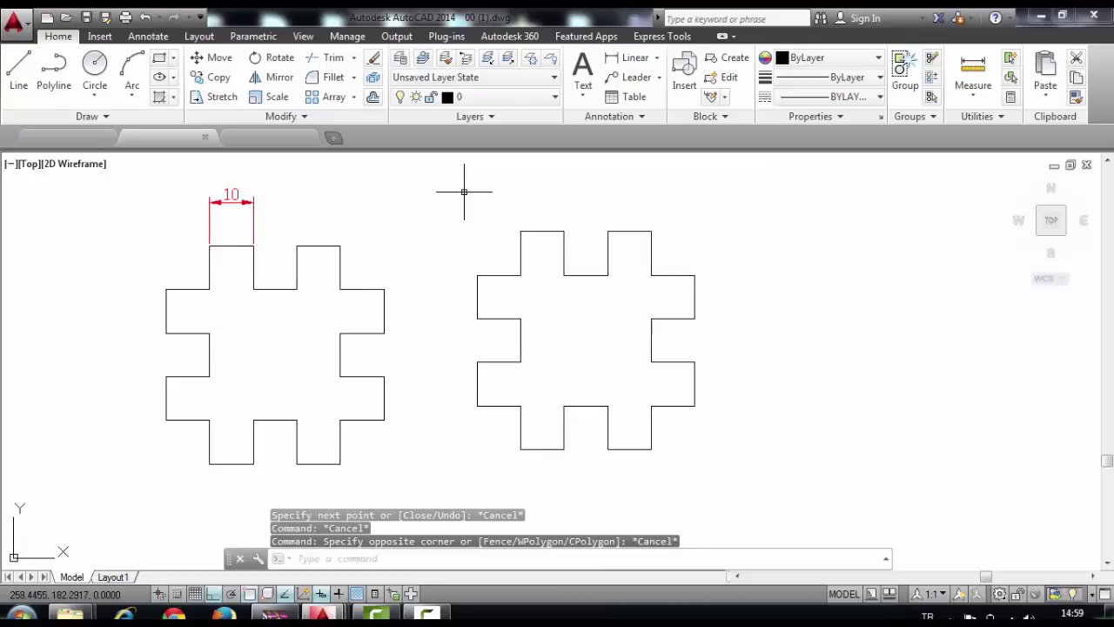
left_click(724, 466)
left_click(463, 195)
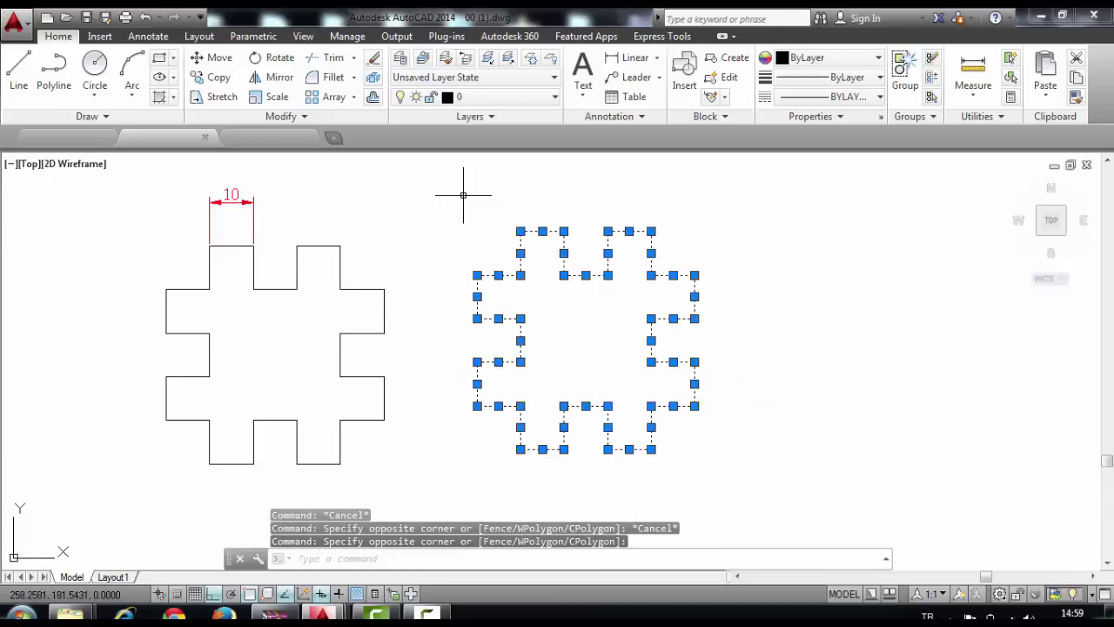
key("Delete")
mouse_move(162, 138)
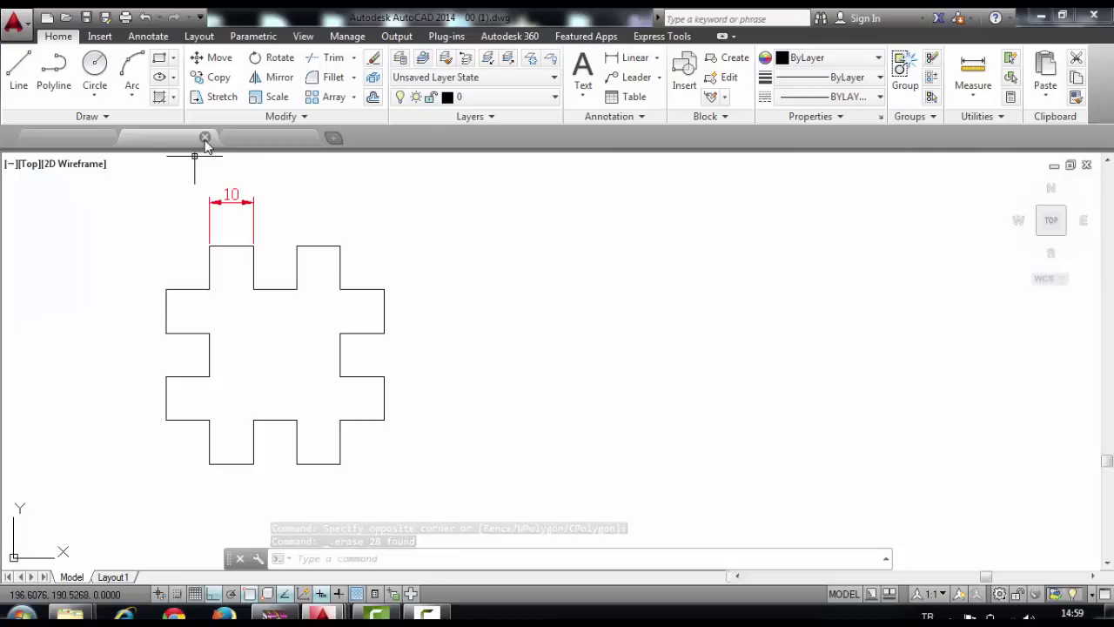
left_click(205, 138)
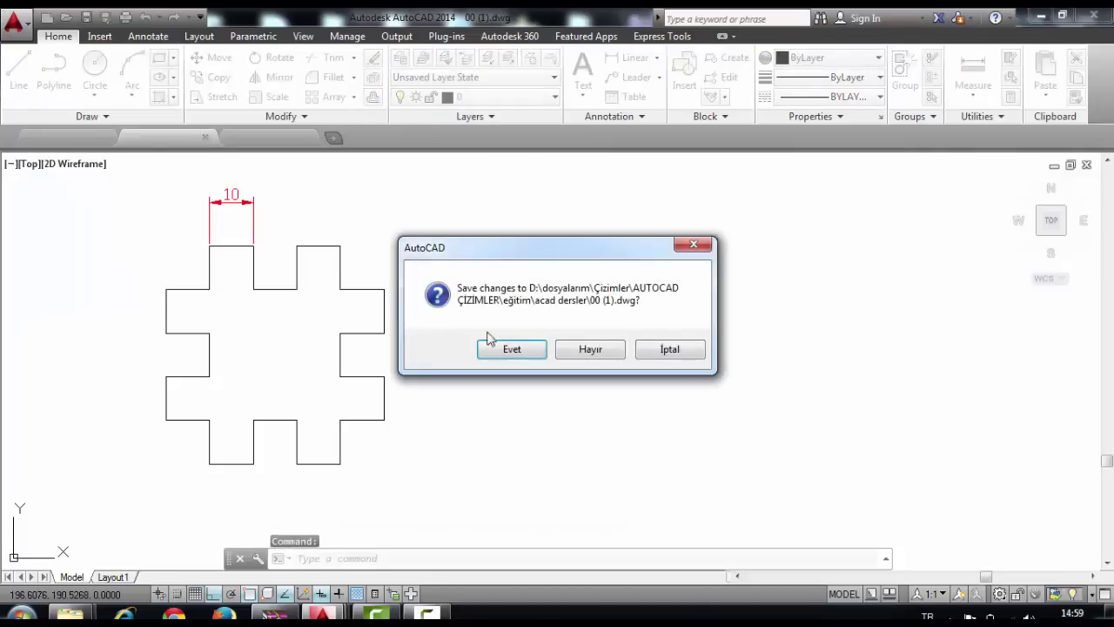
left_click(511, 349)
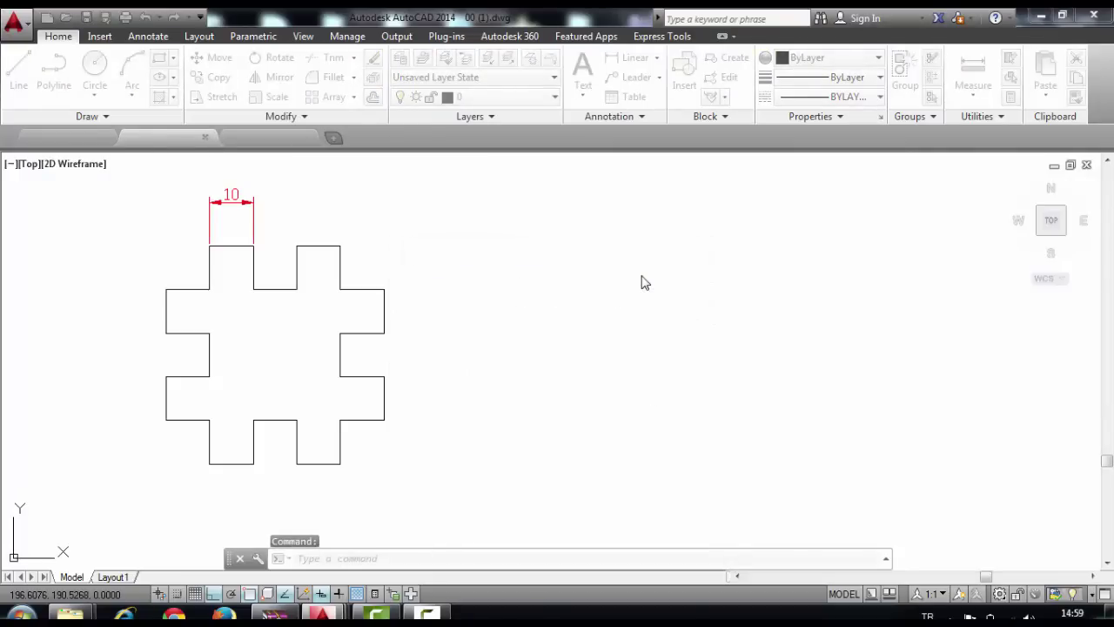
Start a line level with the profile's top edge and draw the 110 top line and 100 left side
mouse_move(468, 337)
middle_mouse_down()
mouse_move(616, 318)
mouse_move(455, 356)
mouse_move(455, 328)
middle_mouse_up()
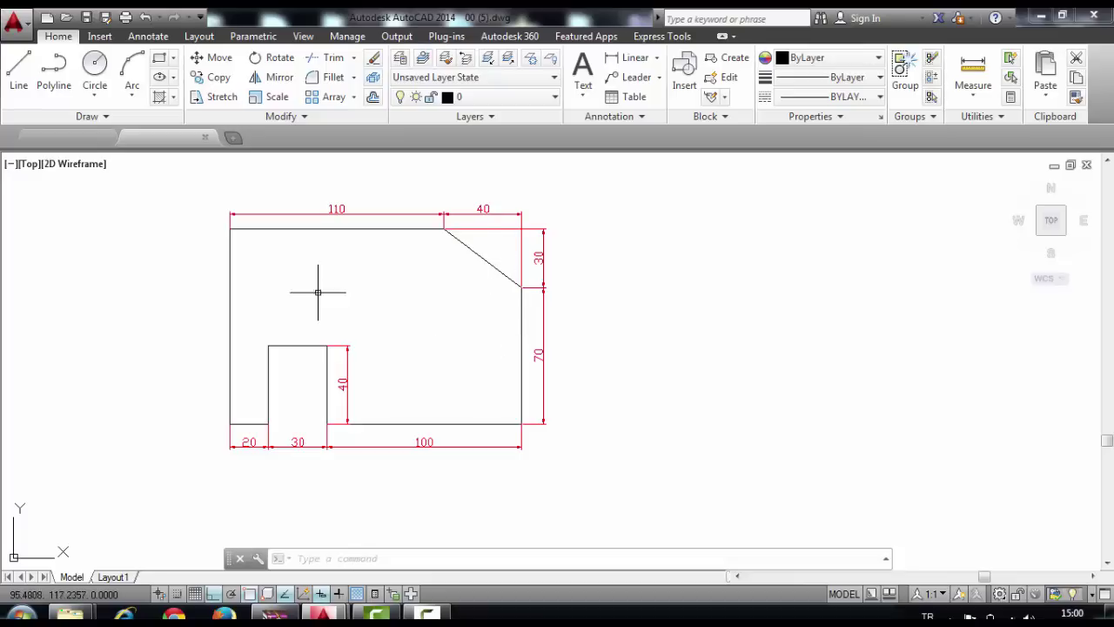
left_click(33, 75)
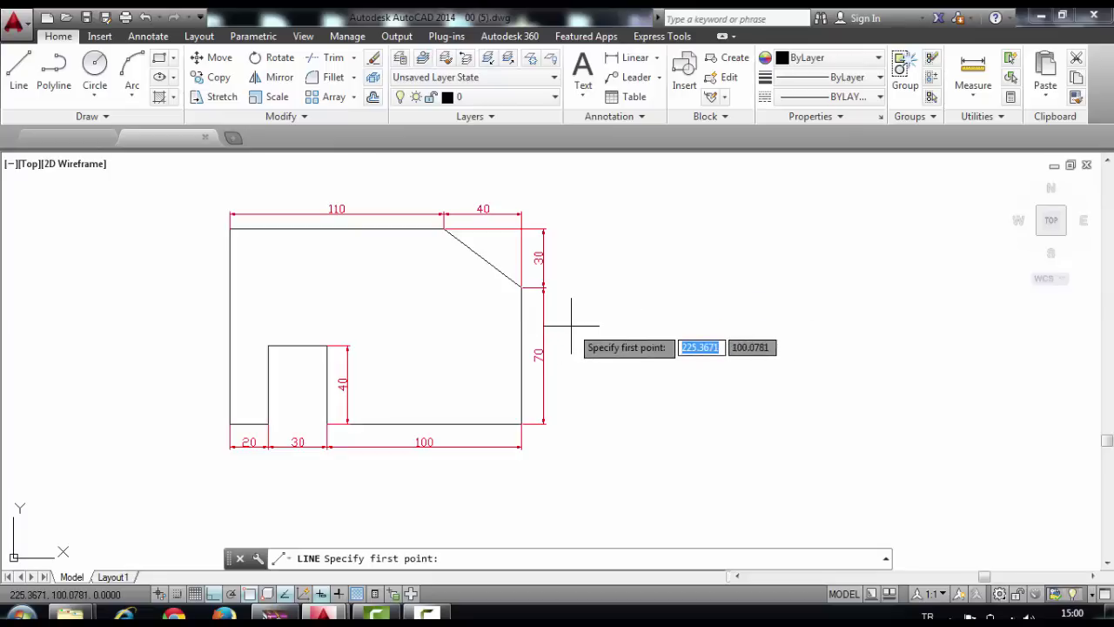
middle_click_drag(546, 372, 551, 370)
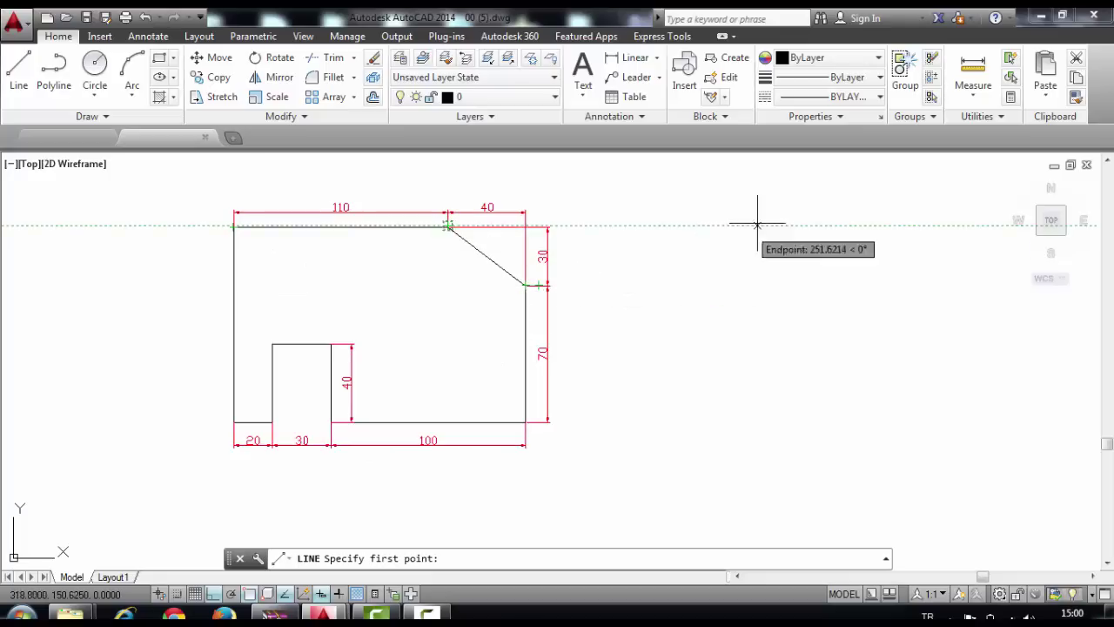
left_click(910, 224)
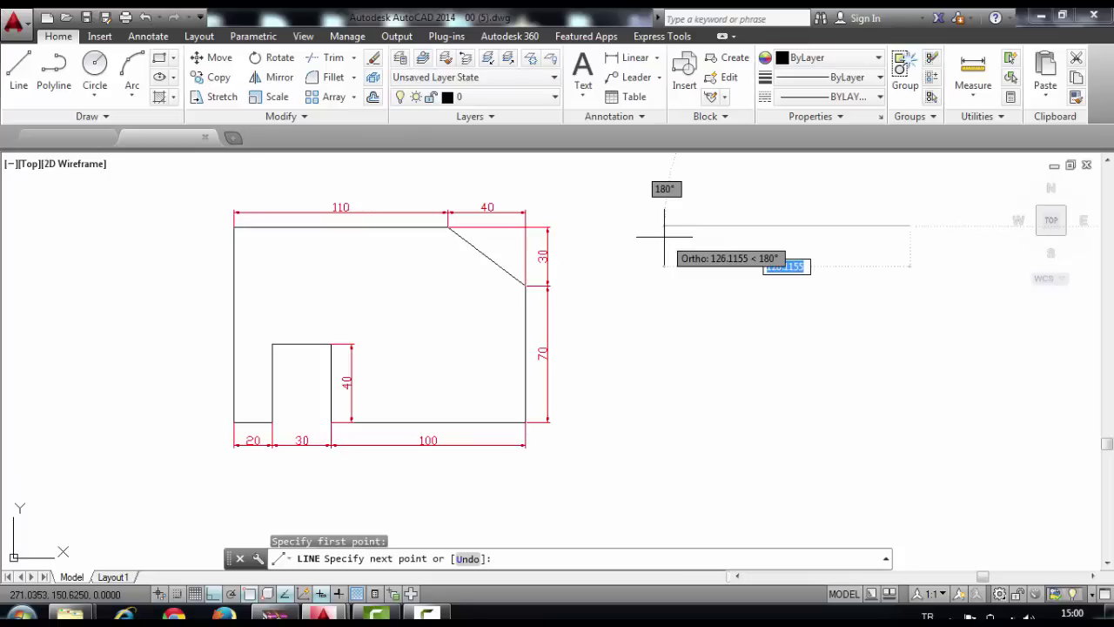
type("110")
key("Return")
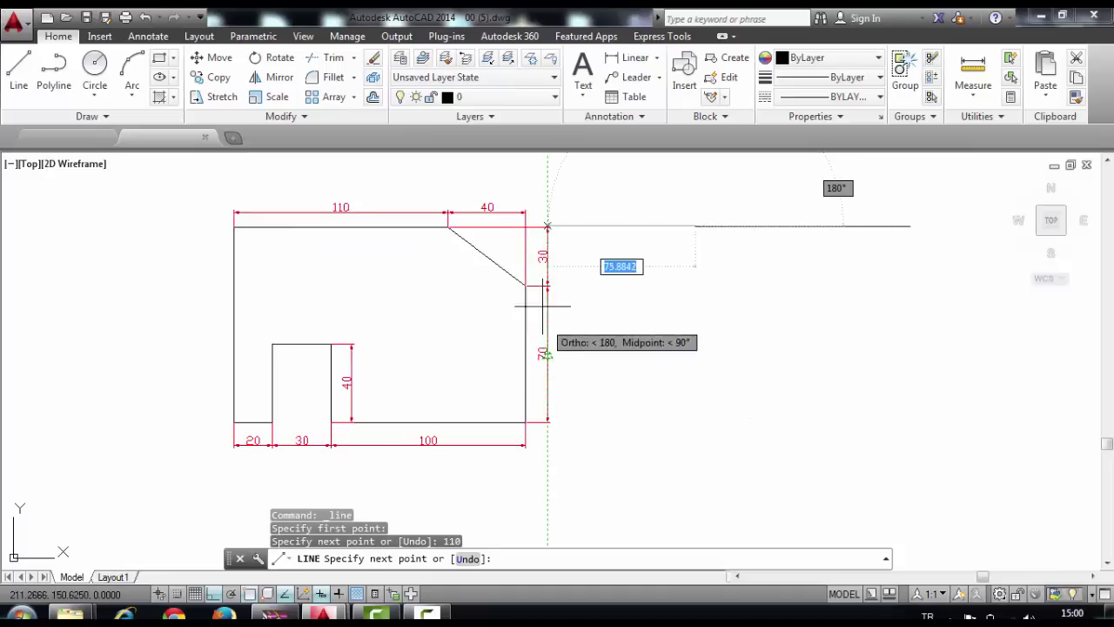
type("100")
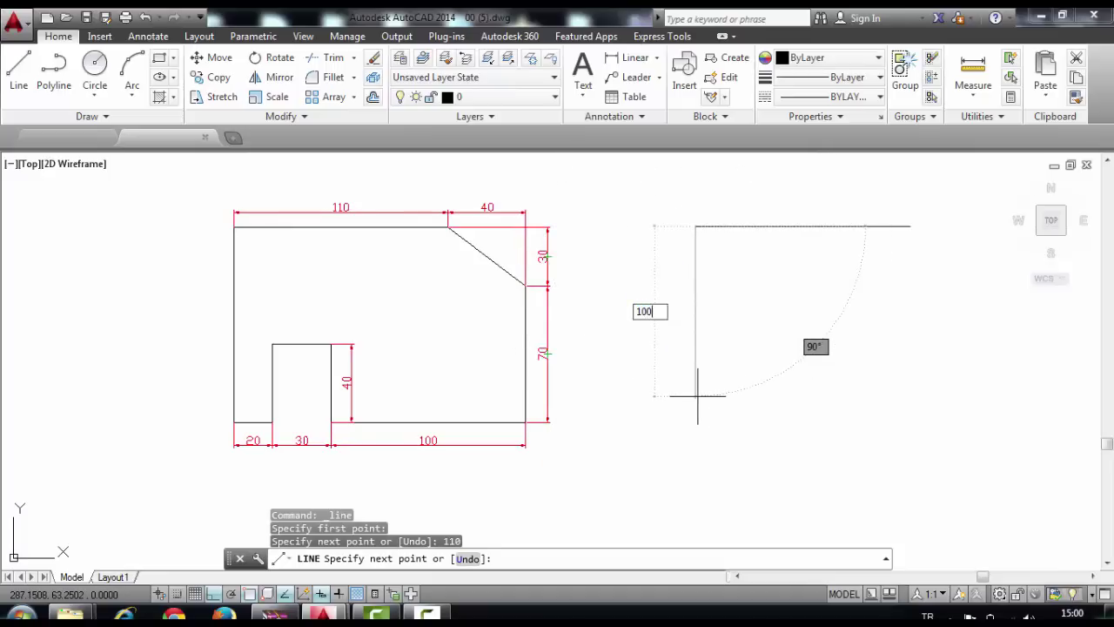
key("Return")
Add the 20, 40, 30, 40, 100 and 70 segments and close the chamfer to the start
type("0")
key("Return")
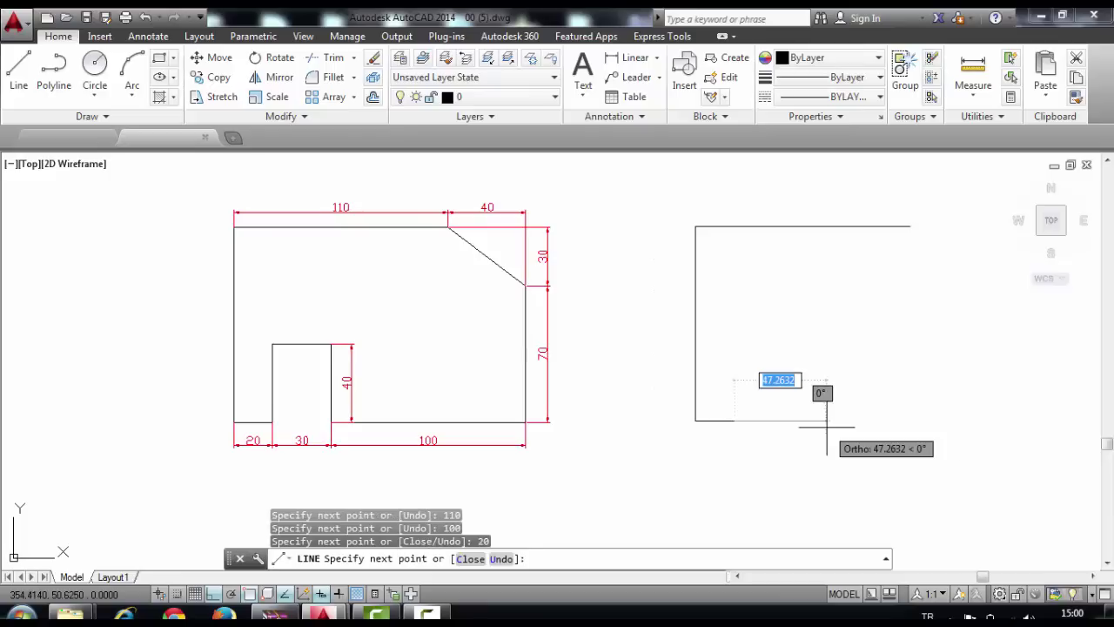
type("40")
key("Return")
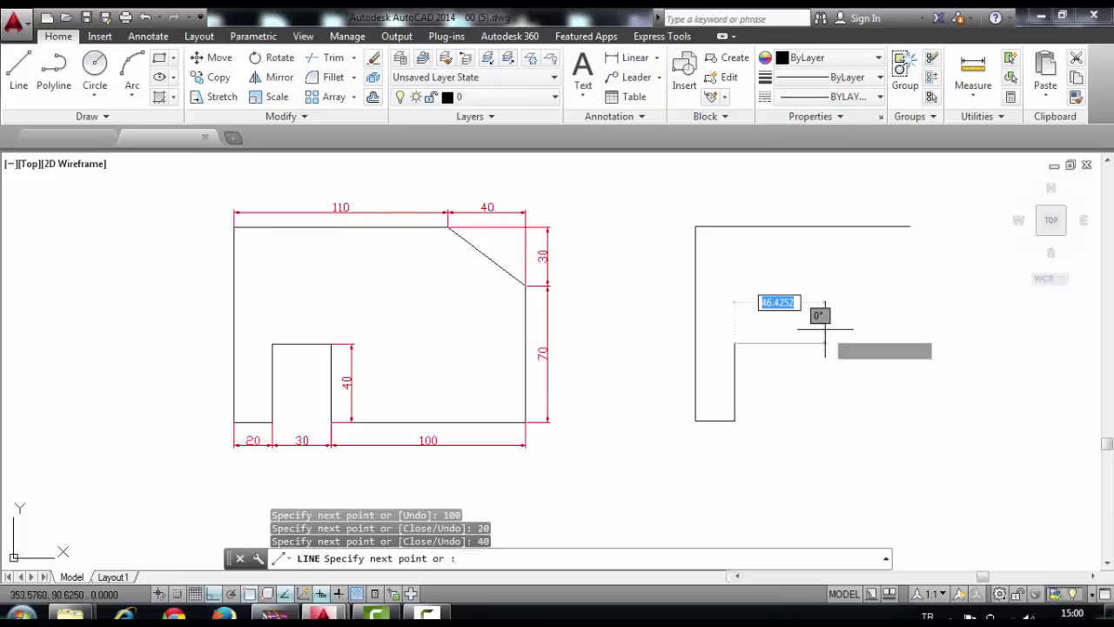
key("Return")
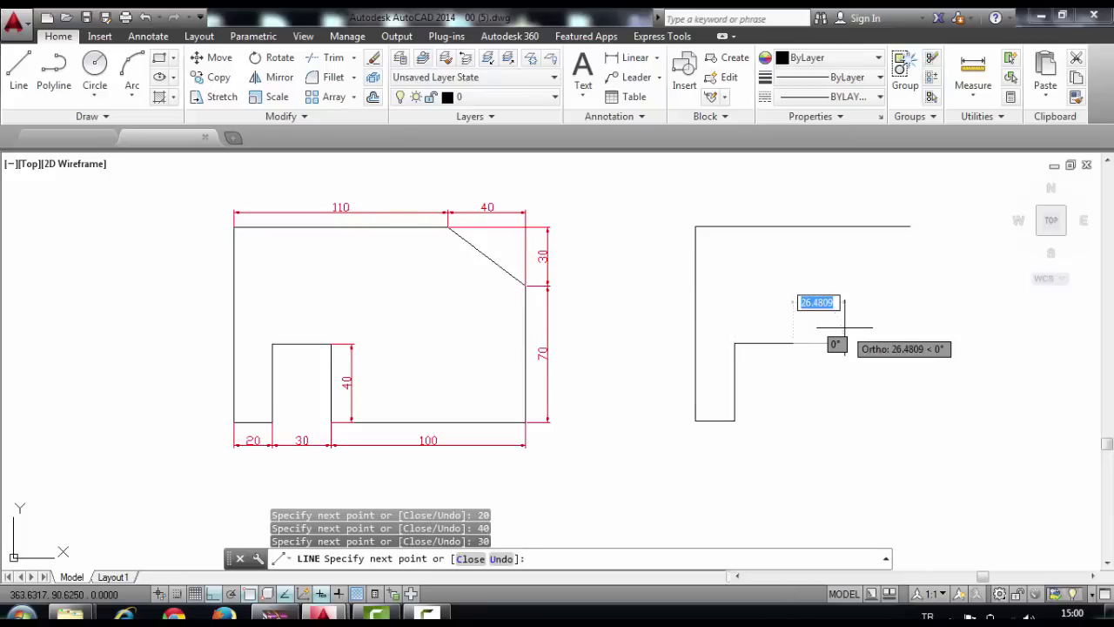
type("40")
key("Return")
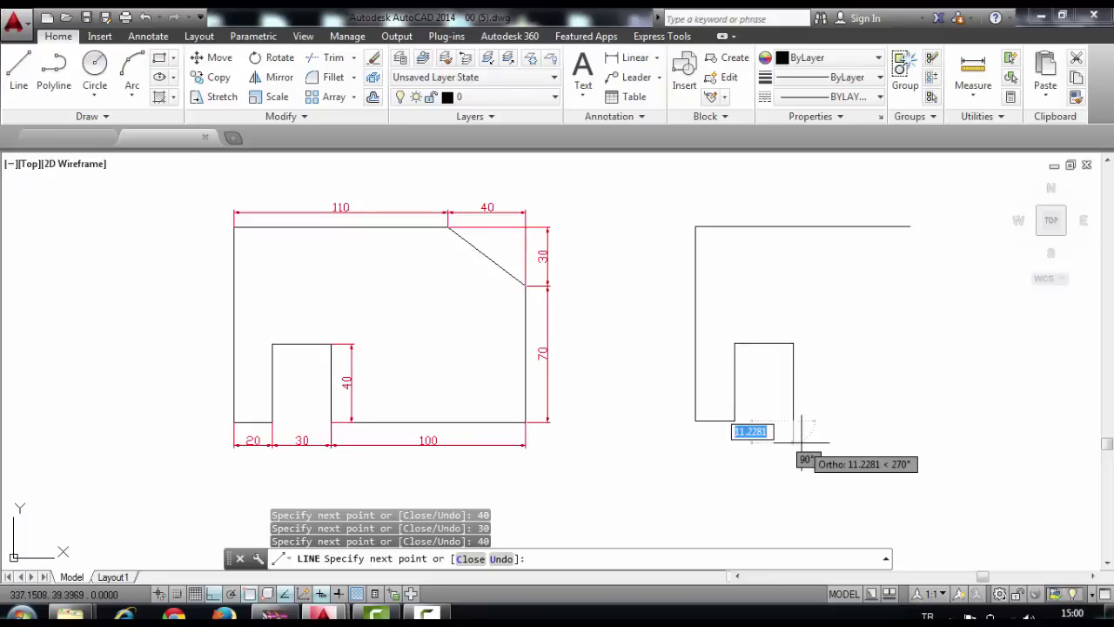
key("Return")
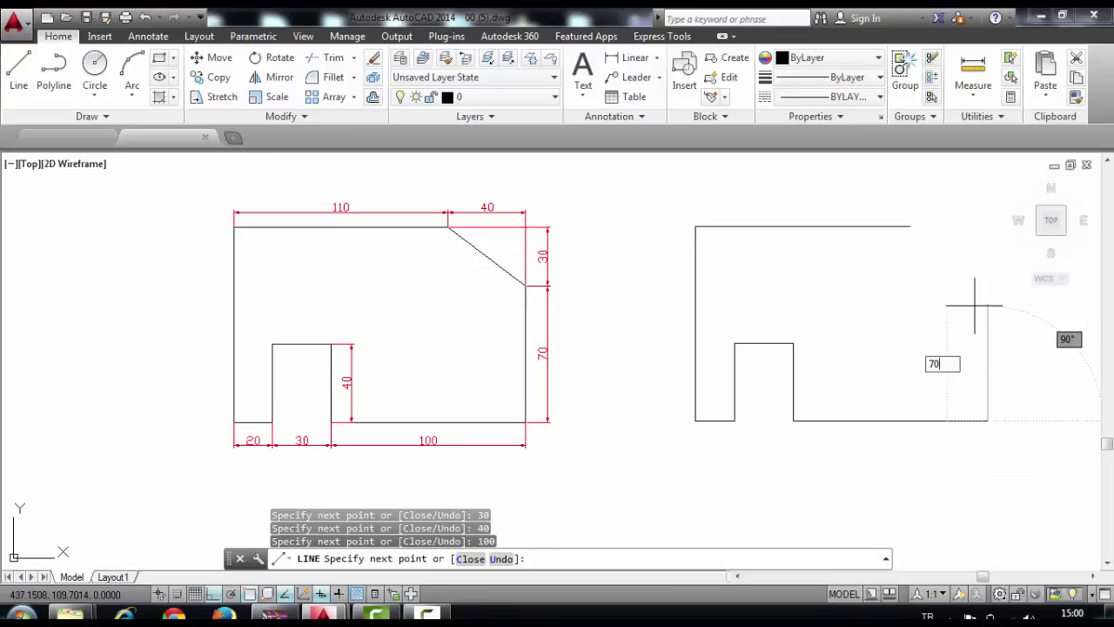
key("Return")
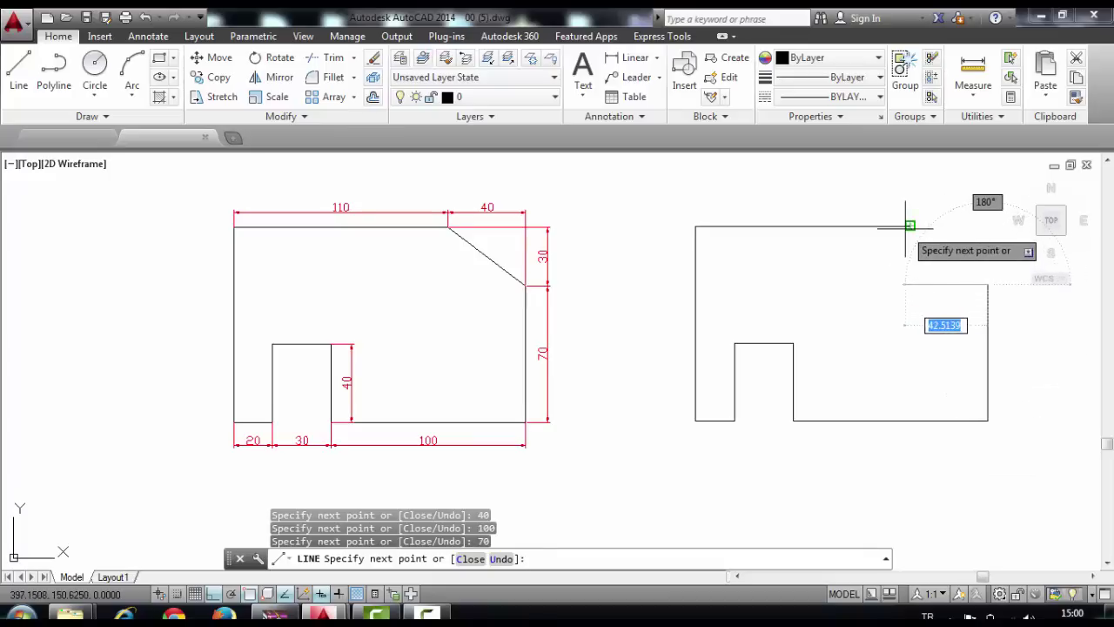
left_click(910, 225)
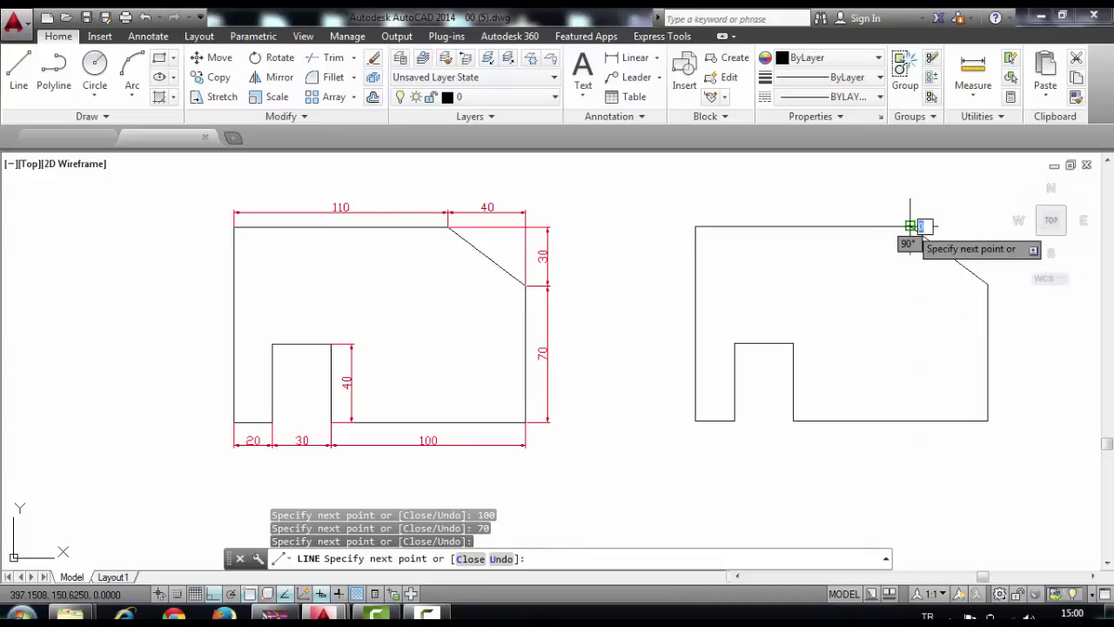
key("Escape")
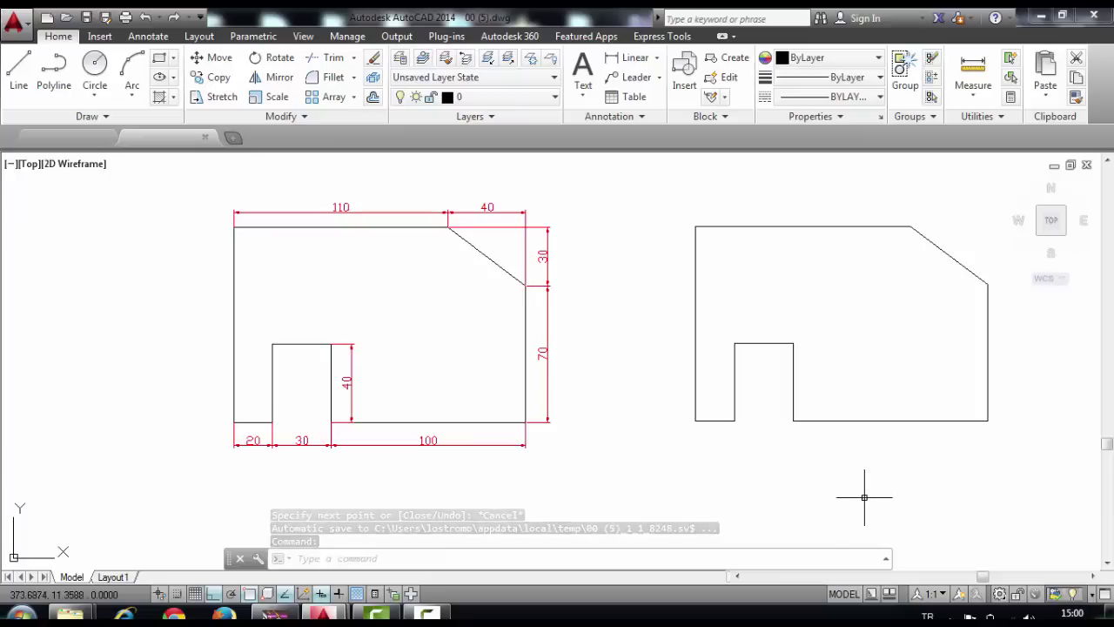
Erase the redrawn profile copy and close 00 (5).dwg with changes saved, leaving Drawing1.dwg
mouse_move(908, 385)
middle_mouse_down()
mouse_move(779, 385)
mouse_move(806, 376)
middle_mouse_up()
left_click(924, 503)
left_click(518, 211)
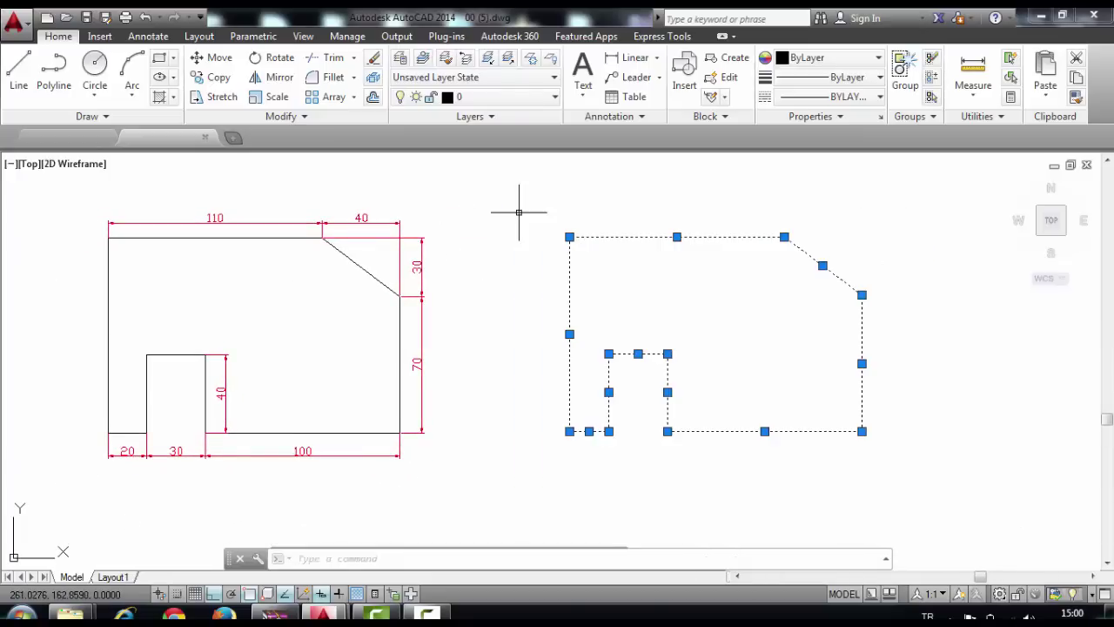
key("Delete")
middle_click_drag(479, 341, 632, 319)
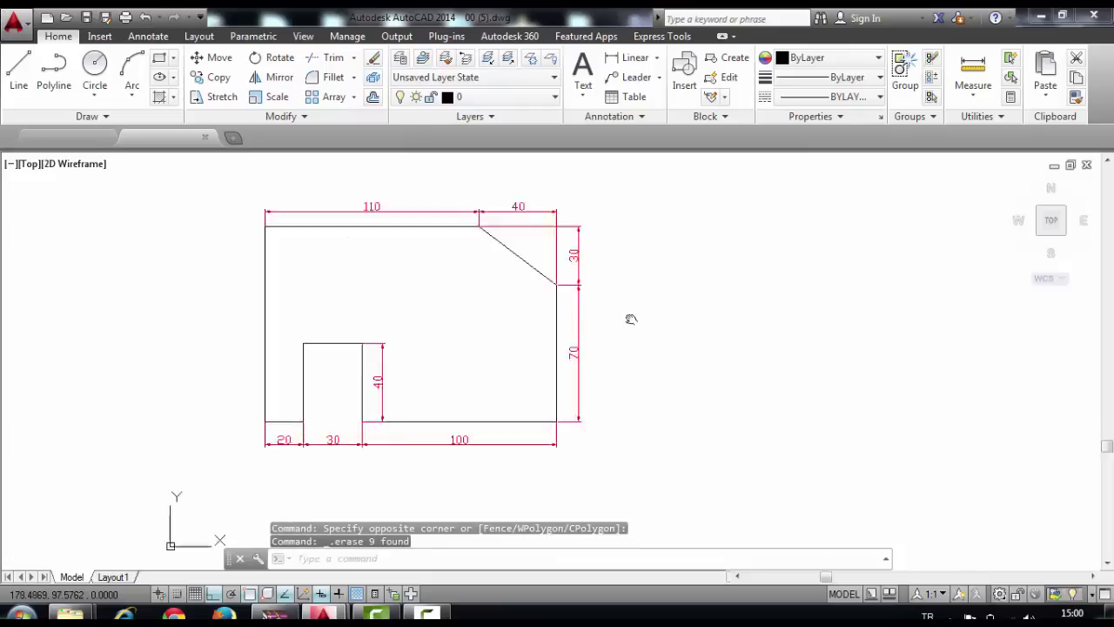
middle_click_drag(510, 319, 651, 319)
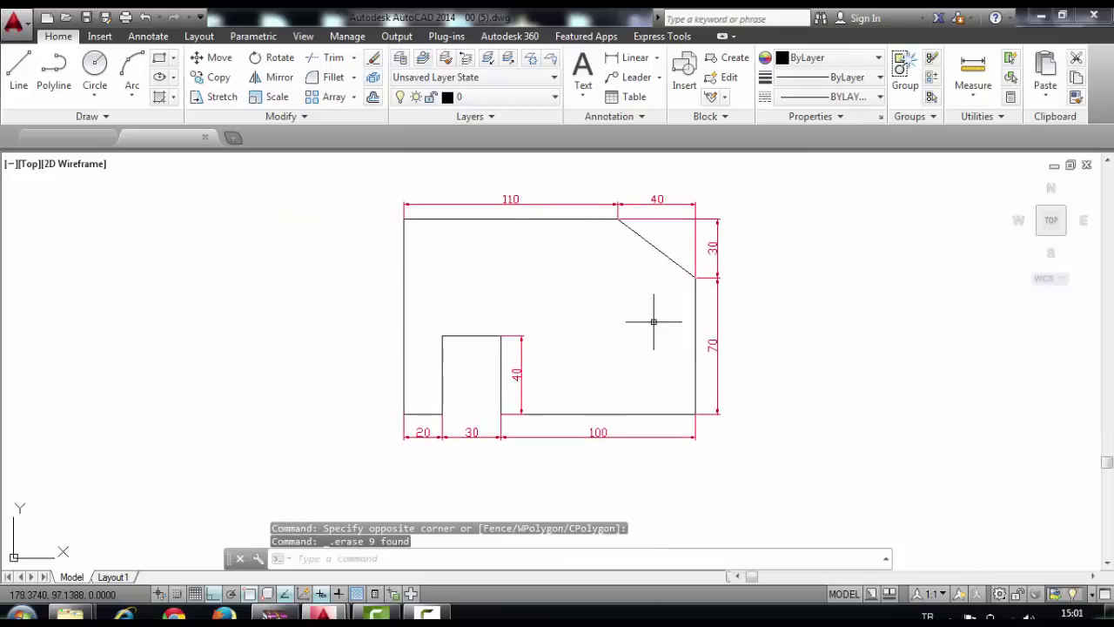
left_click(204, 138)
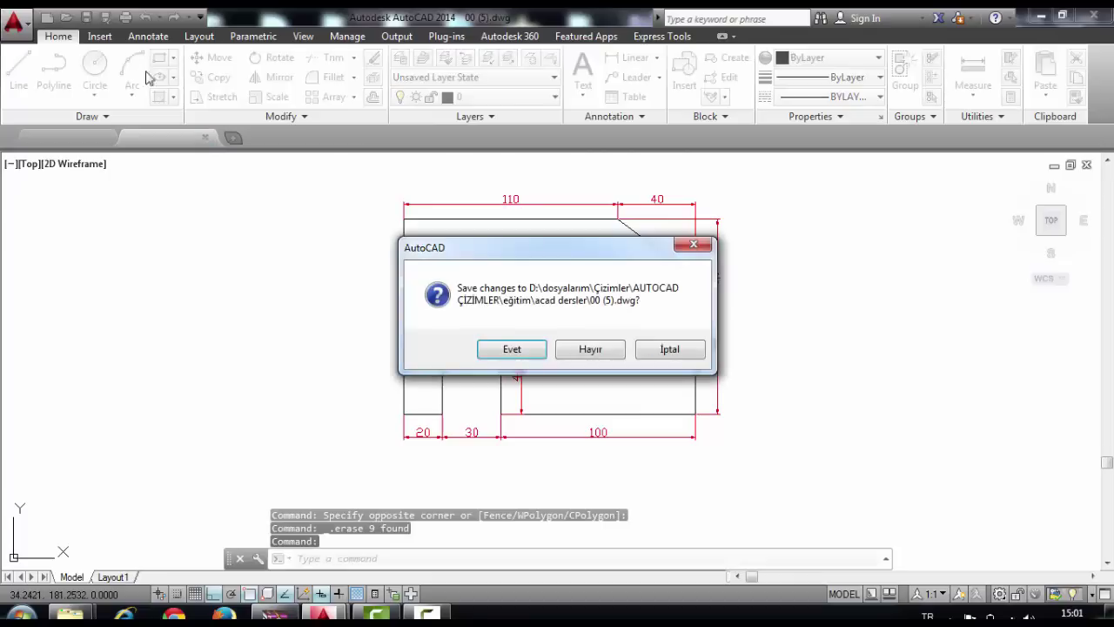
left_click(503, 355)
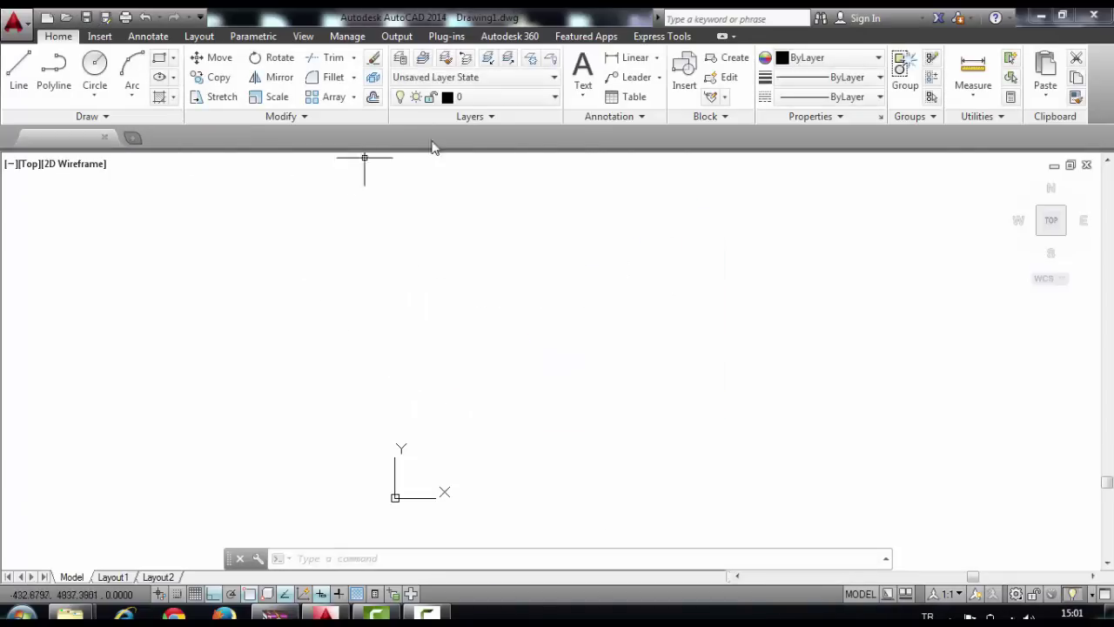